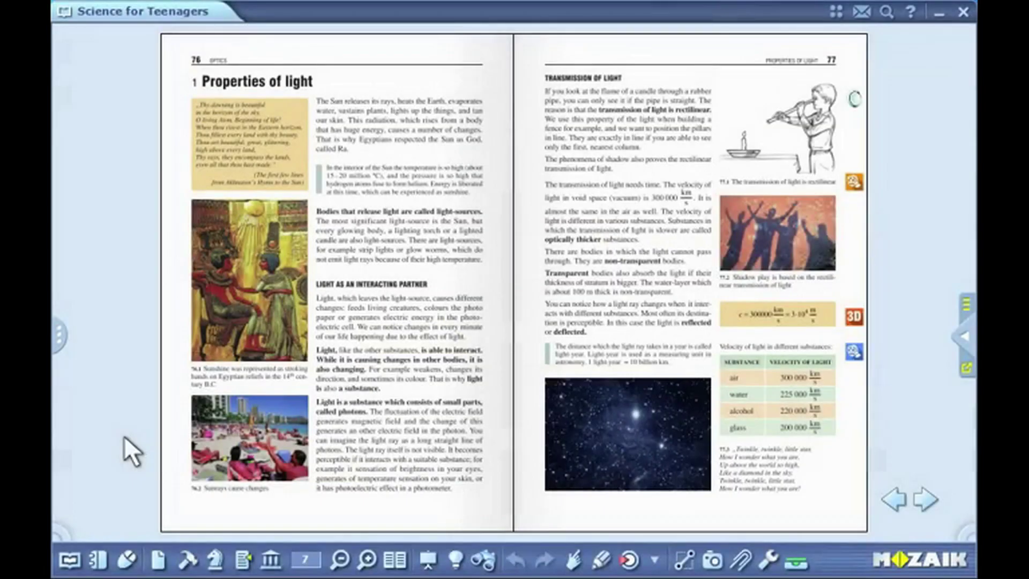
# Open the main menu from the book icon at the far left of the bottom toolbar.
pyautogui.click(75, 547)
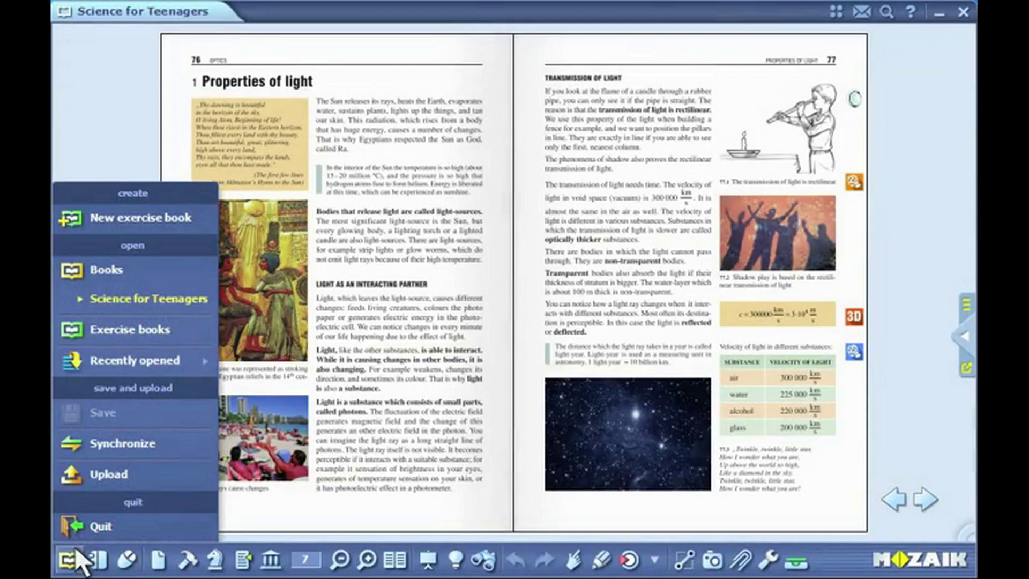
# Open History and history of arts and the Mathematical exercises exercise book from the library.
pyautogui.click(96, 269)
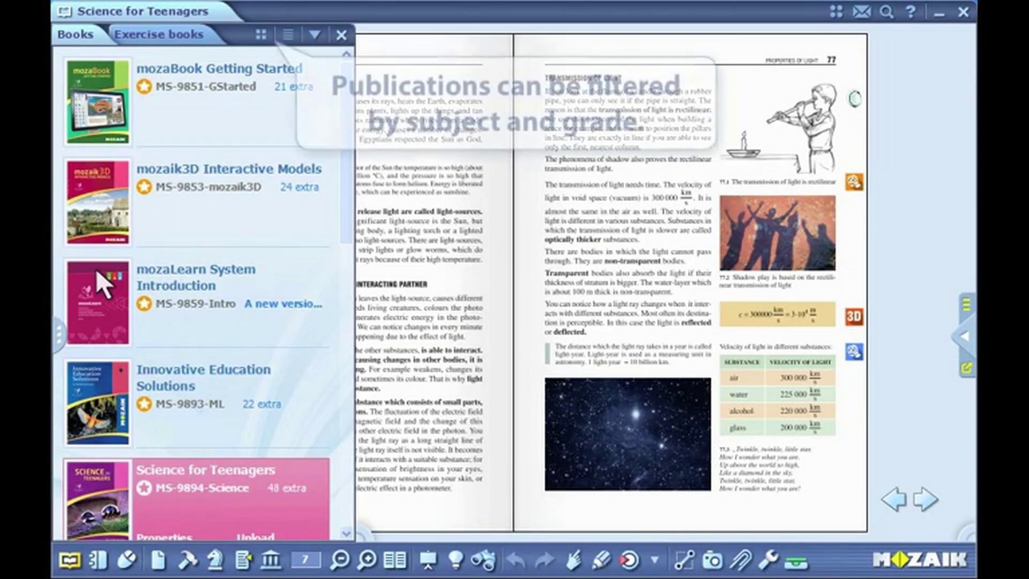
pyautogui.click(162, 37)
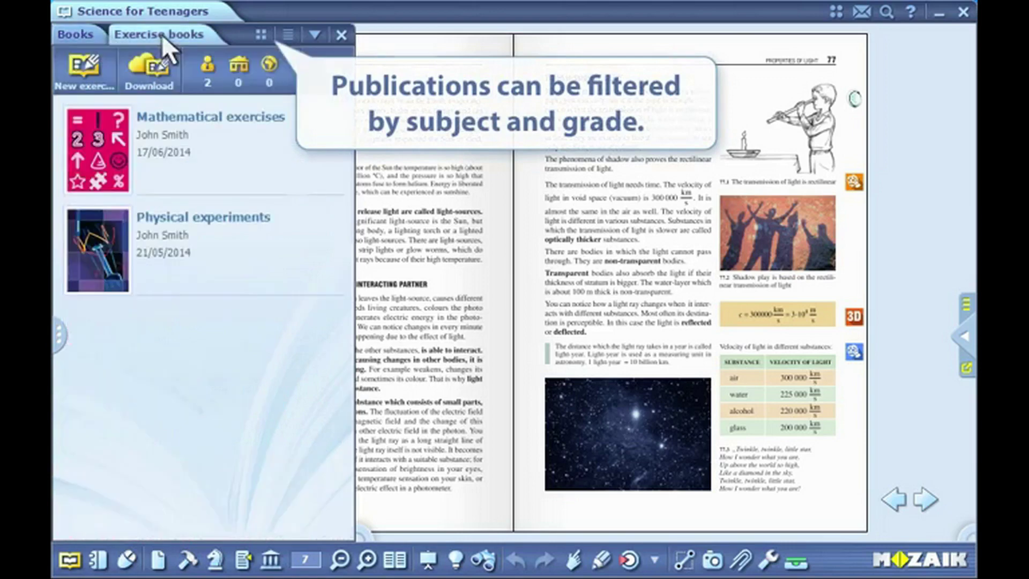
pyautogui.click(95, 36)
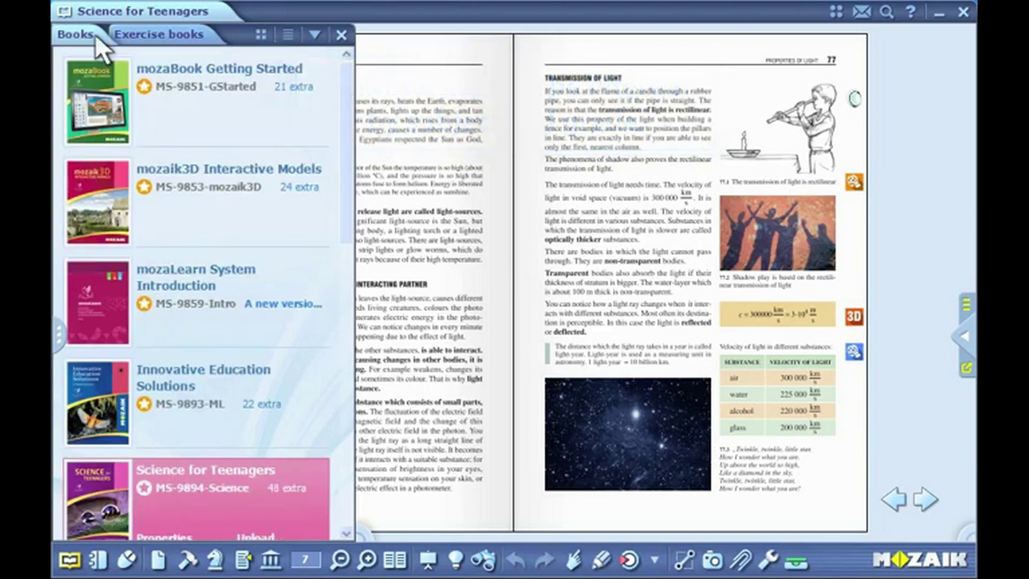
pyautogui.moveTo(340, 178); pyautogui.dragTo(336, 317)
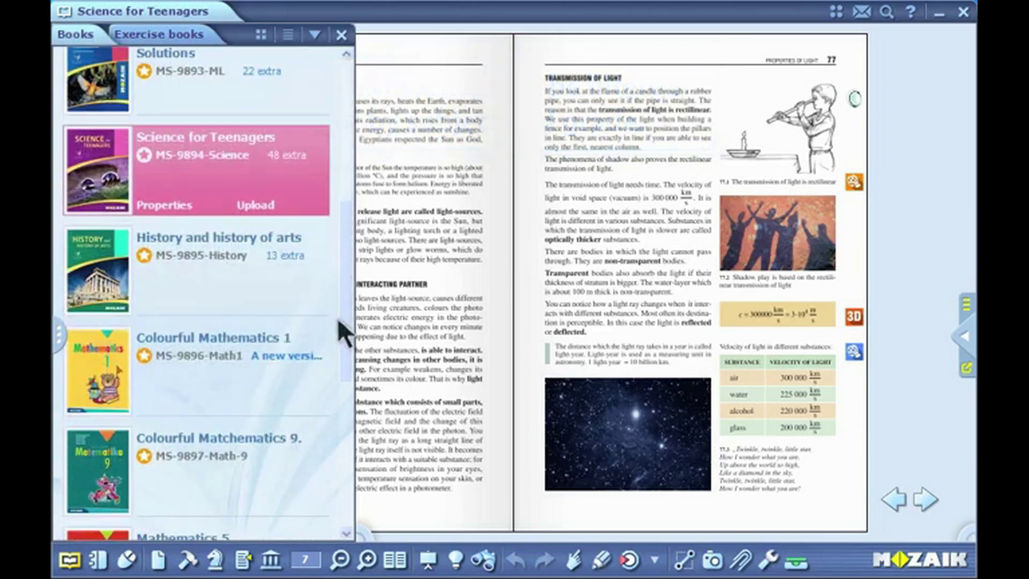
pyautogui.click(265, 281)
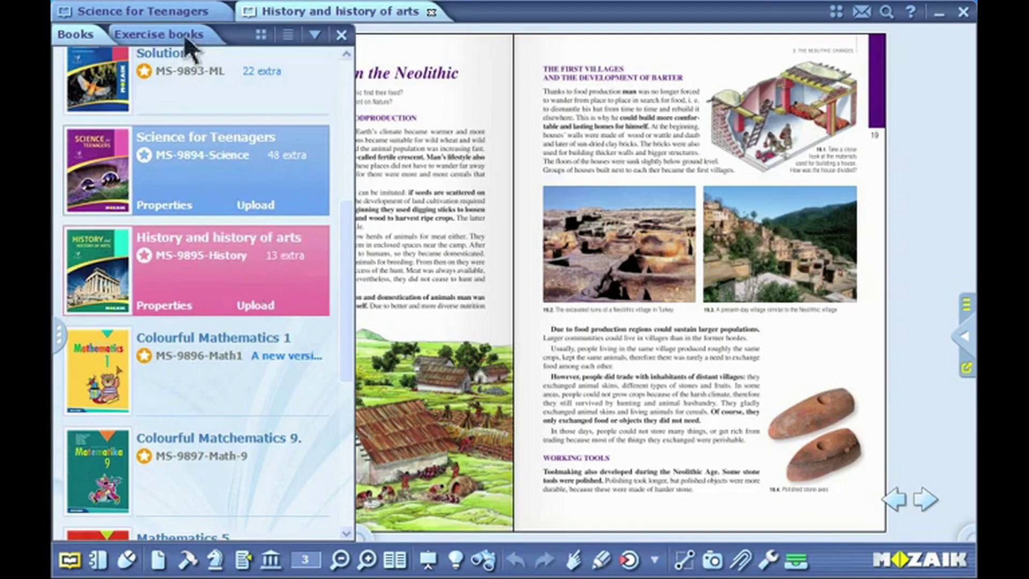
pyautogui.click(186, 39)
pyautogui.click(183, 137)
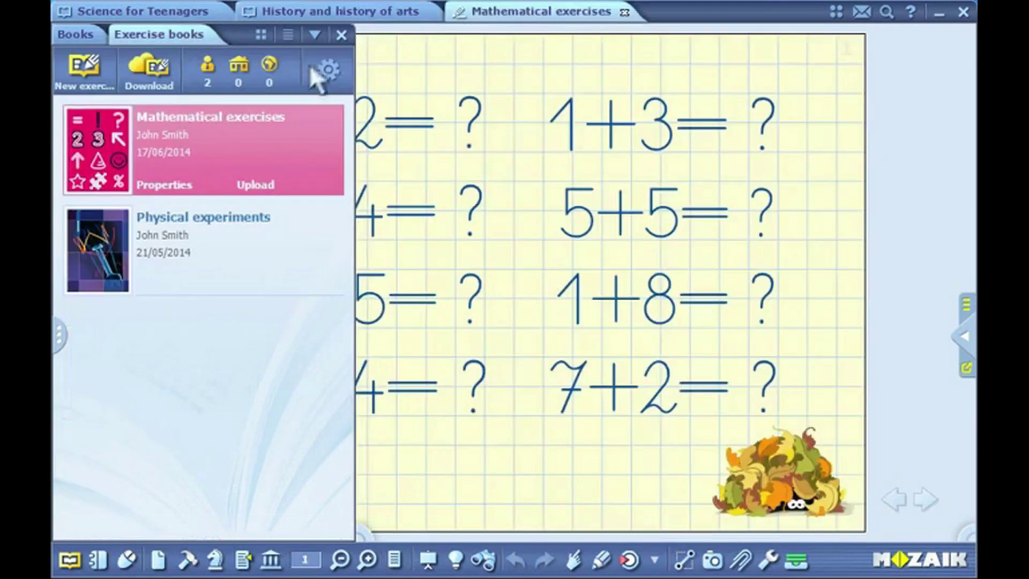
pyautogui.click(341, 36)
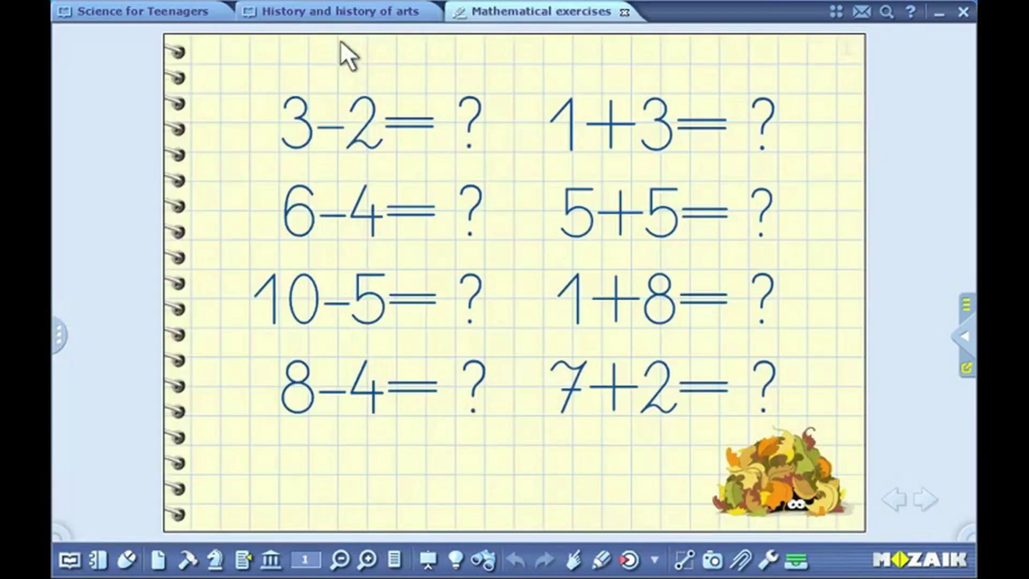
# Switch through the Science for Teenagers, History and Mathematical exercises tabs, ending on the exercises.
pyautogui.click(173, 14)
pyautogui.click(287, 14)
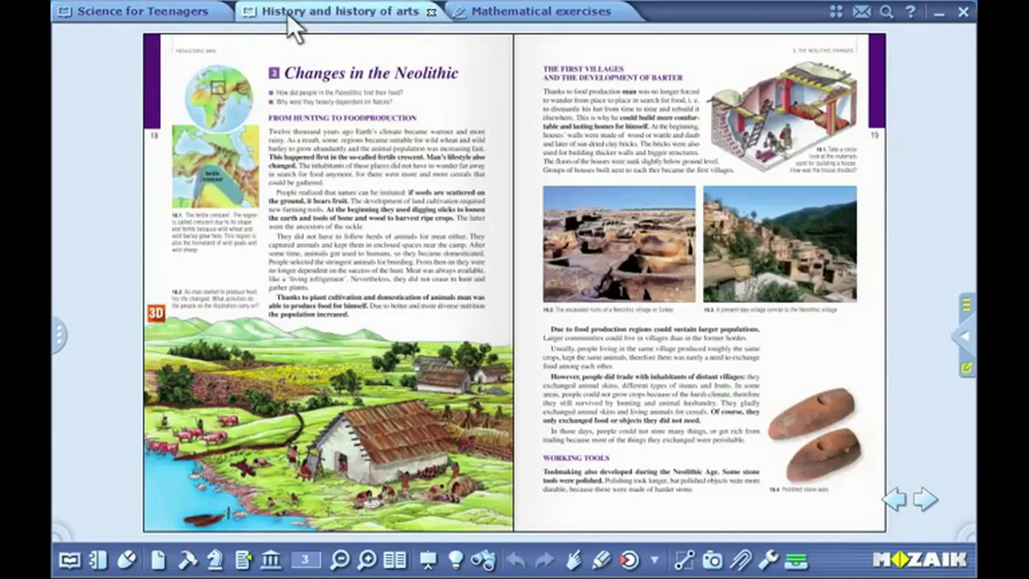
pyautogui.click(478, 13)
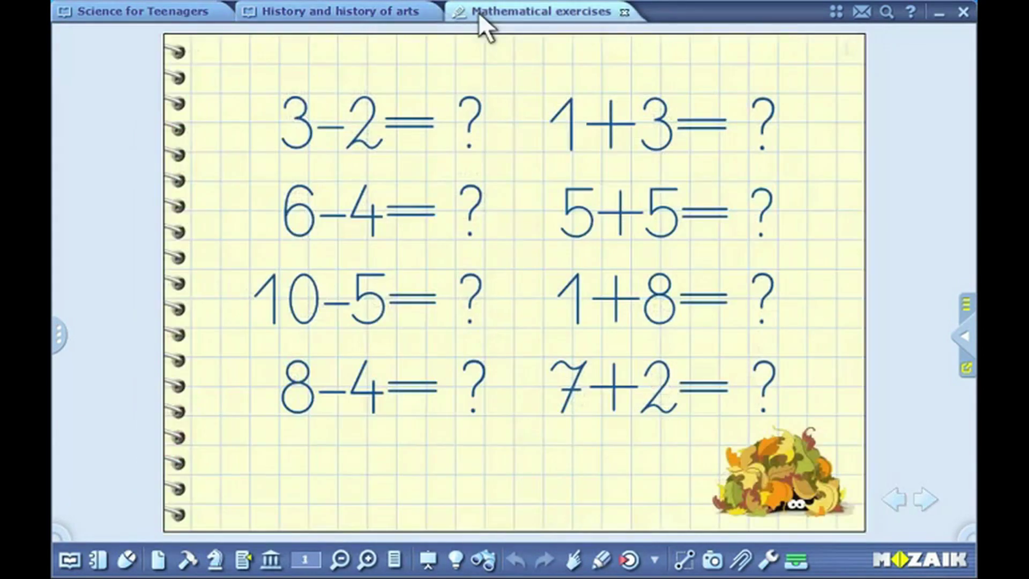
# Replace the ? in the 3-2= ? sum with the answer 1.
pyautogui.click(474, 110)
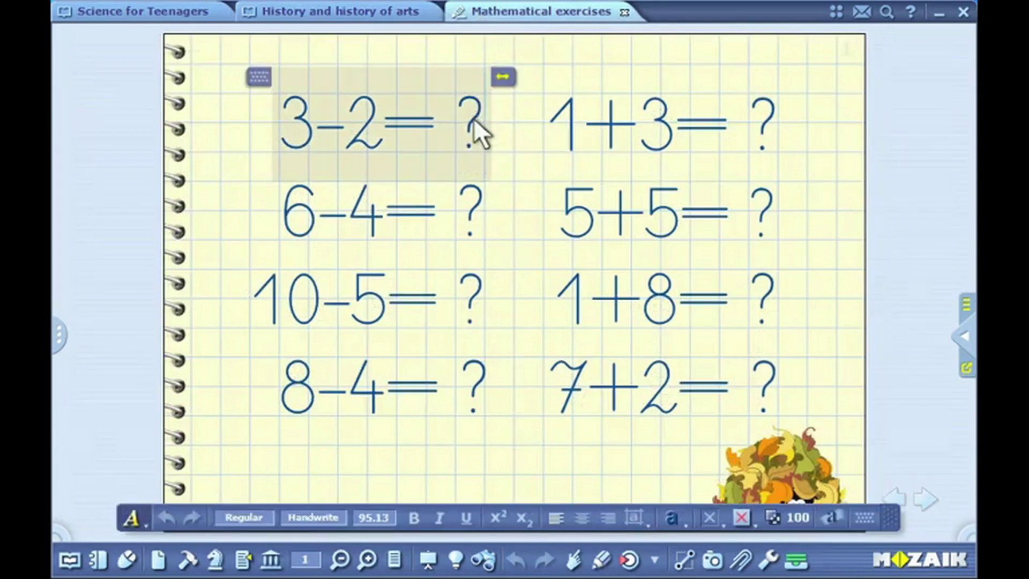
pyautogui.press('BackSpace')
pyautogui.write('1')
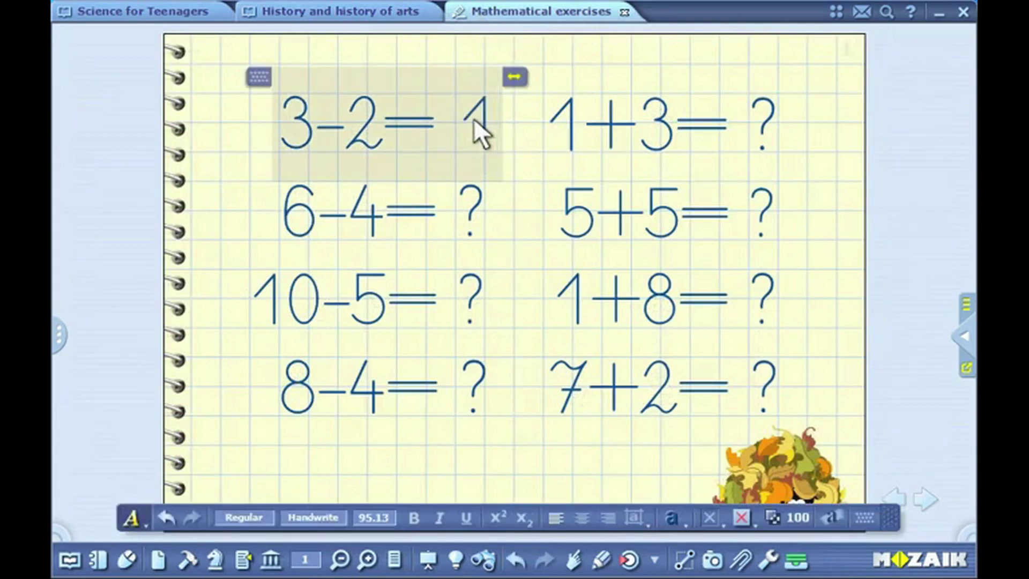
pyautogui.click(514, 122)
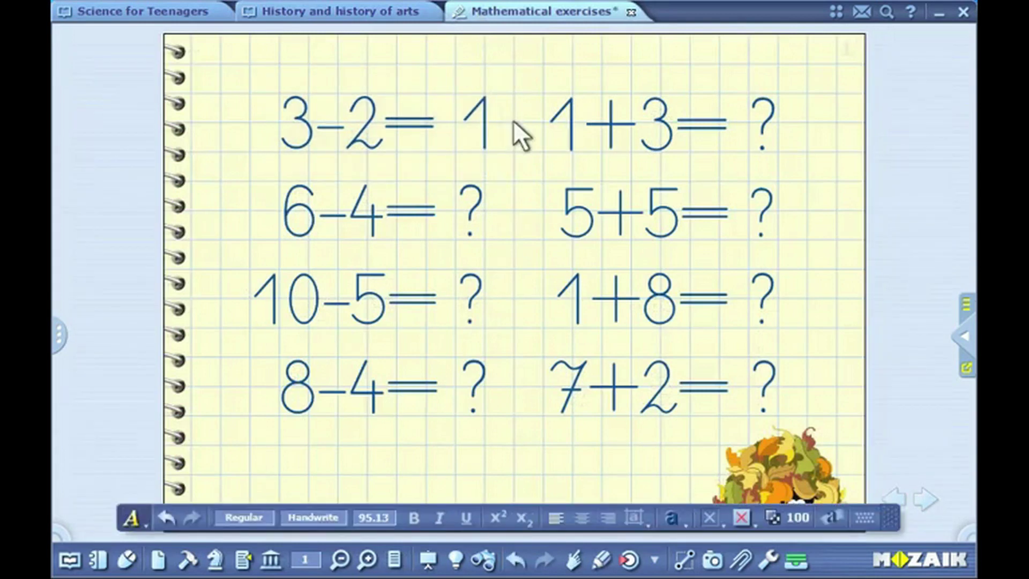
# Save the Mathematical exercises book and close its tab.
pyautogui.click(75, 560)
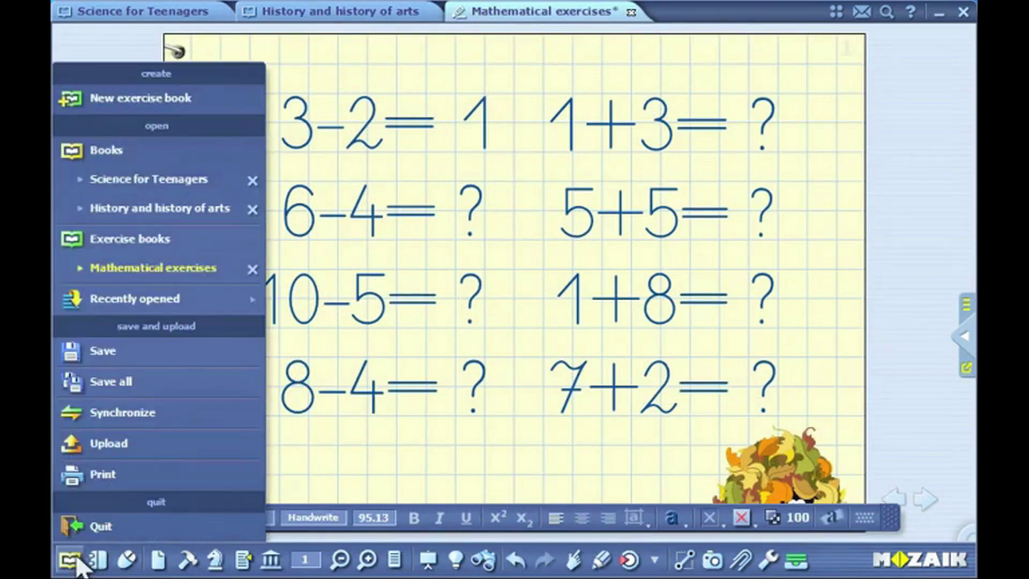
pyautogui.click(105, 355)
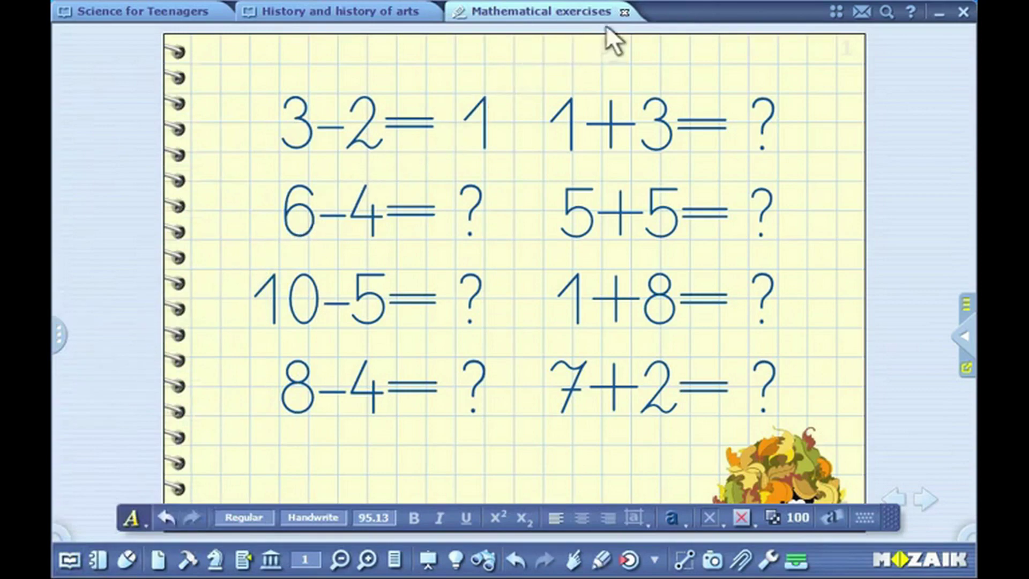
pyautogui.click(623, 13)
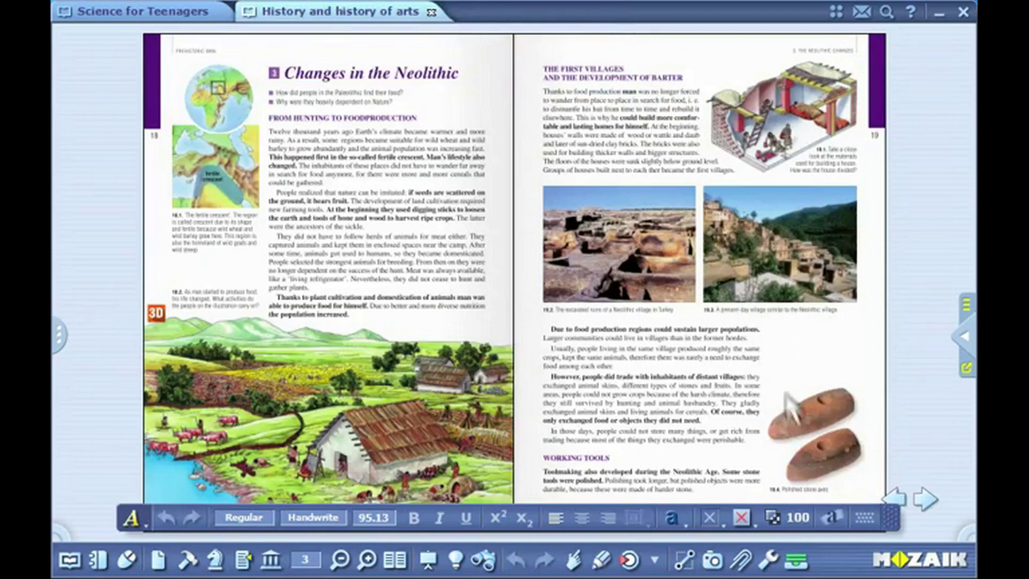
# Close History and history of arts from the taskbar's list of open publications.
pyautogui.click(796, 560)
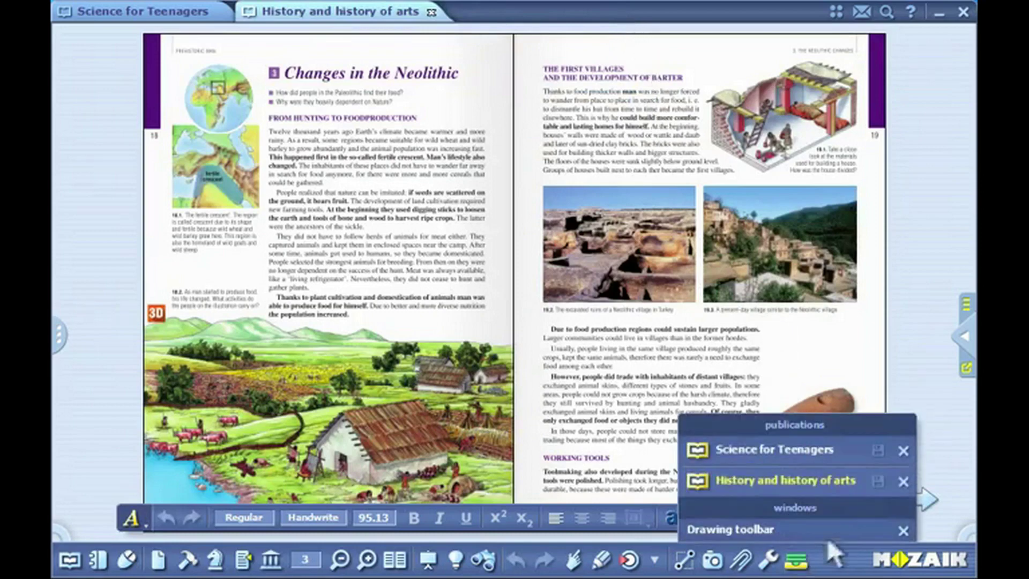
pyautogui.click(903, 481)
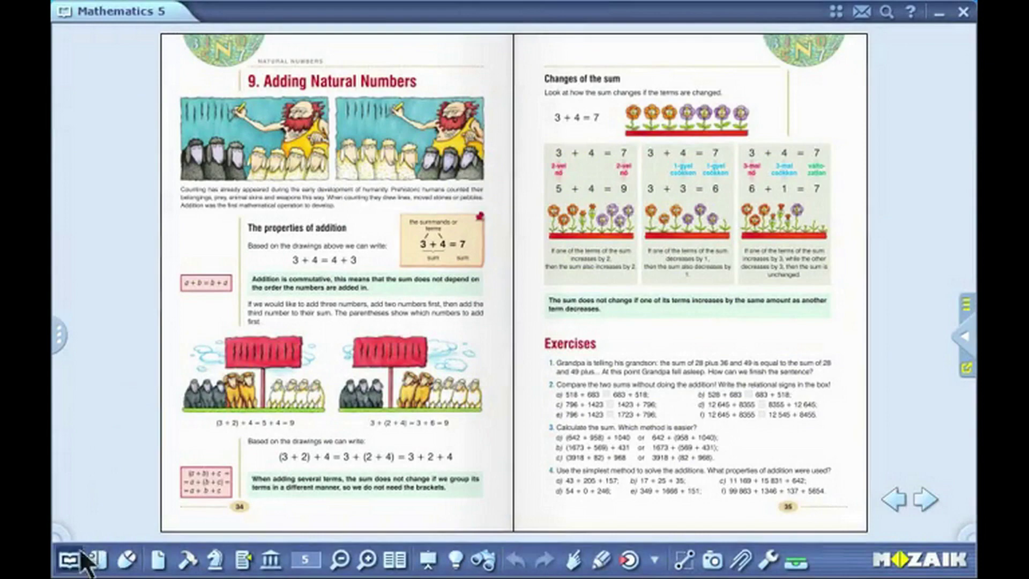
# Start a new exercise book and choose the single-page grid template.
pyautogui.click(81, 553)
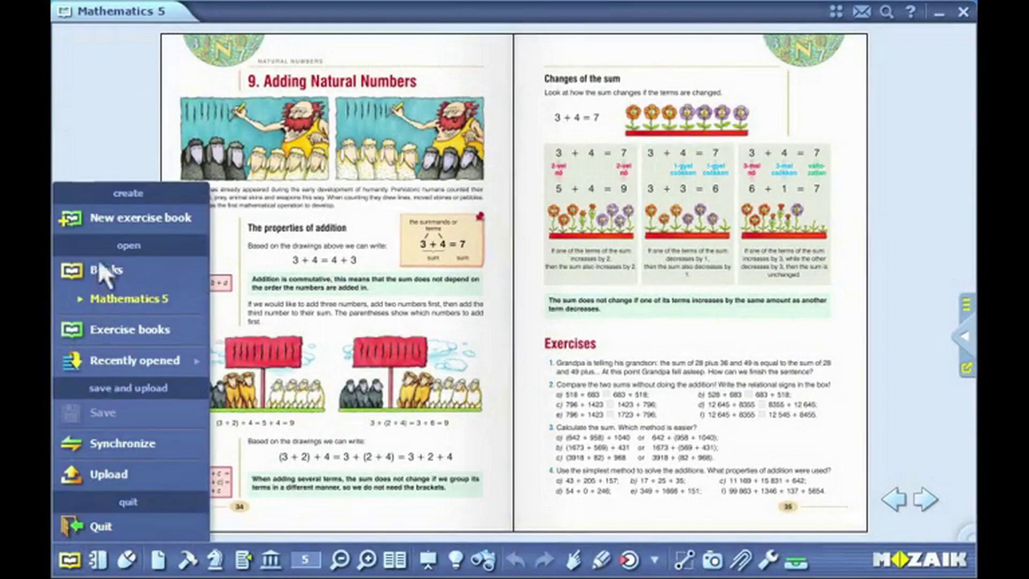
pyautogui.click(103, 217)
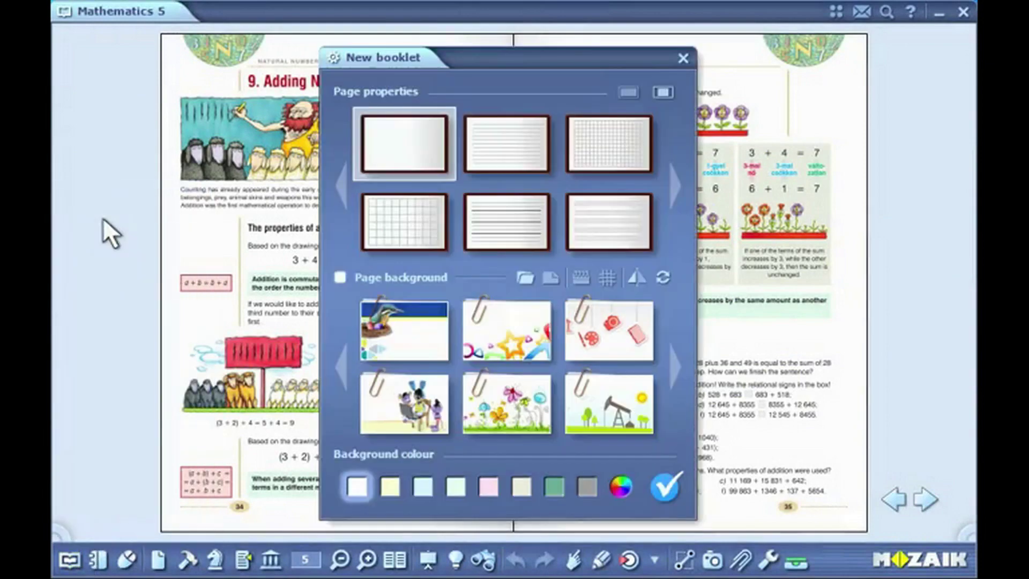
pyautogui.click(628, 93)
pyautogui.click(656, 95)
pyautogui.click(673, 189)
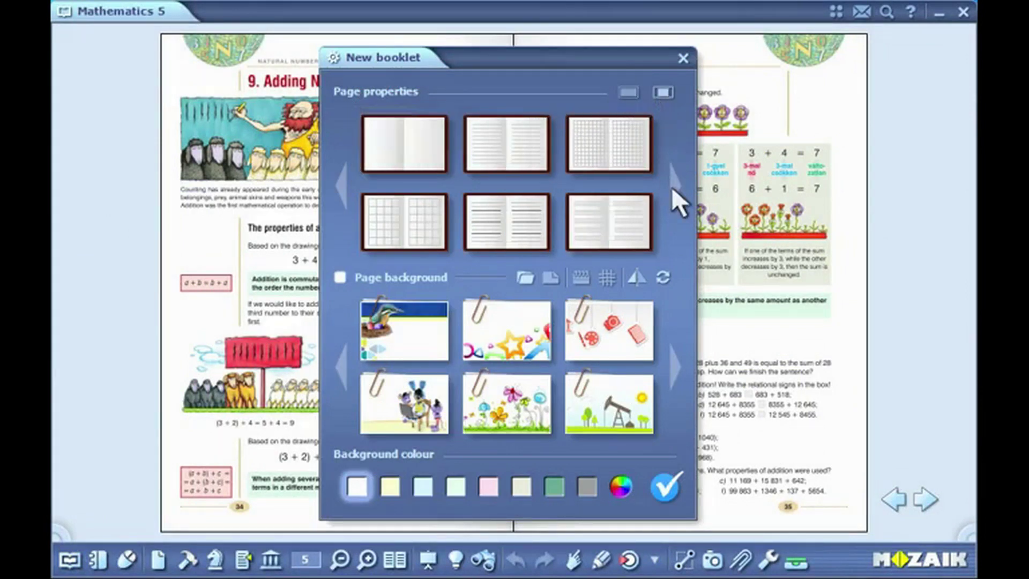
pyautogui.click(673, 189)
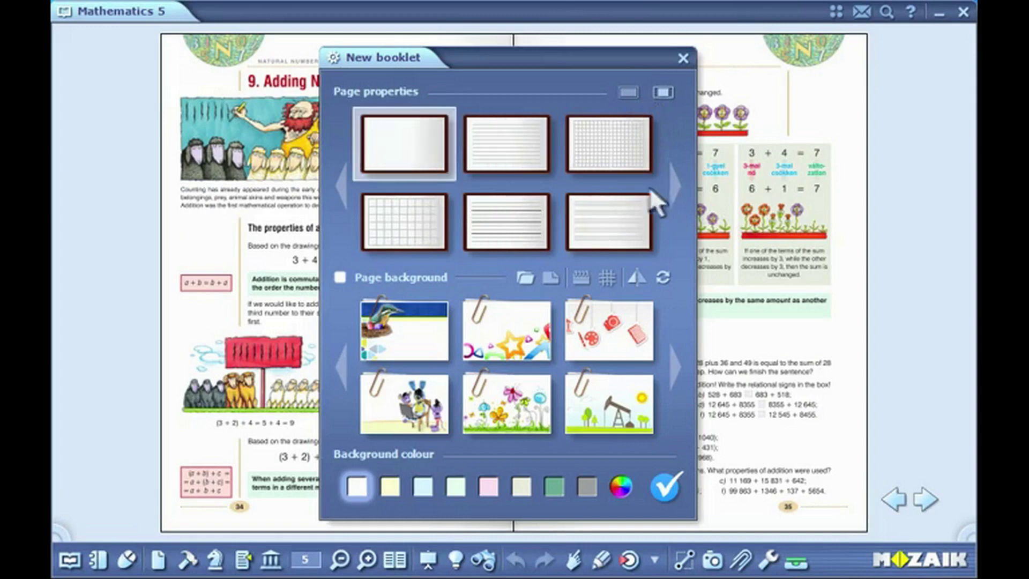
pyautogui.click(434, 202)
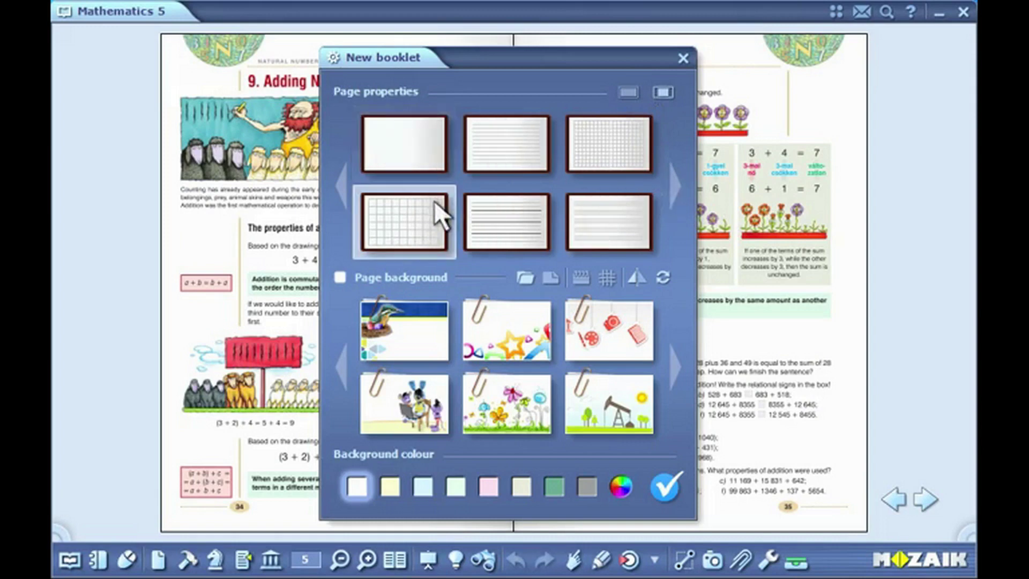
# Add the light-blue notebook cover page background with a pale yellow colour, then create the book.
pyautogui.click(338, 274)
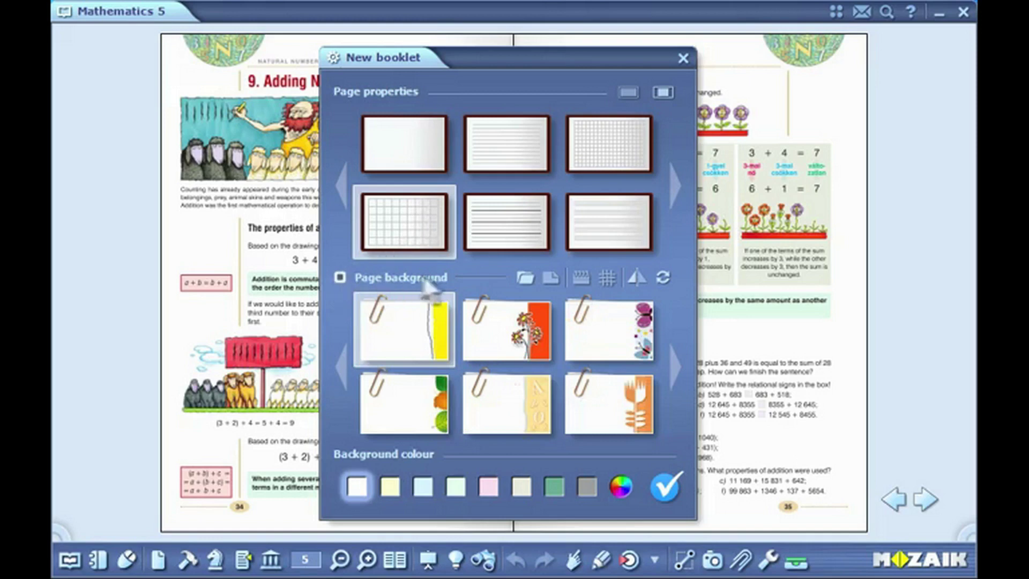
pyautogui.click(541, 278)
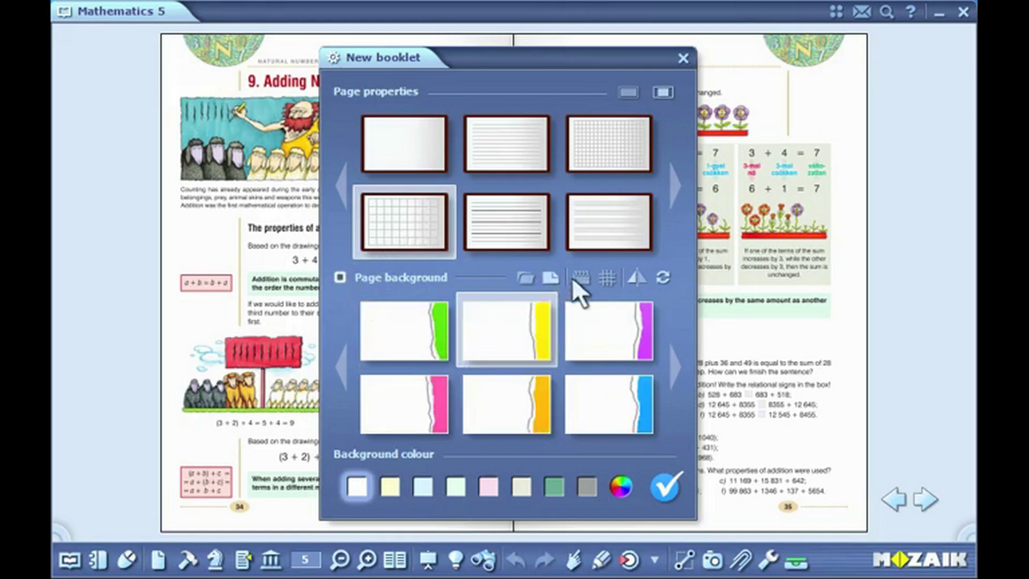
pyautogui.click(574, 277)
pyautogui.click(598, 278)
pyautogui.click(524, 277)
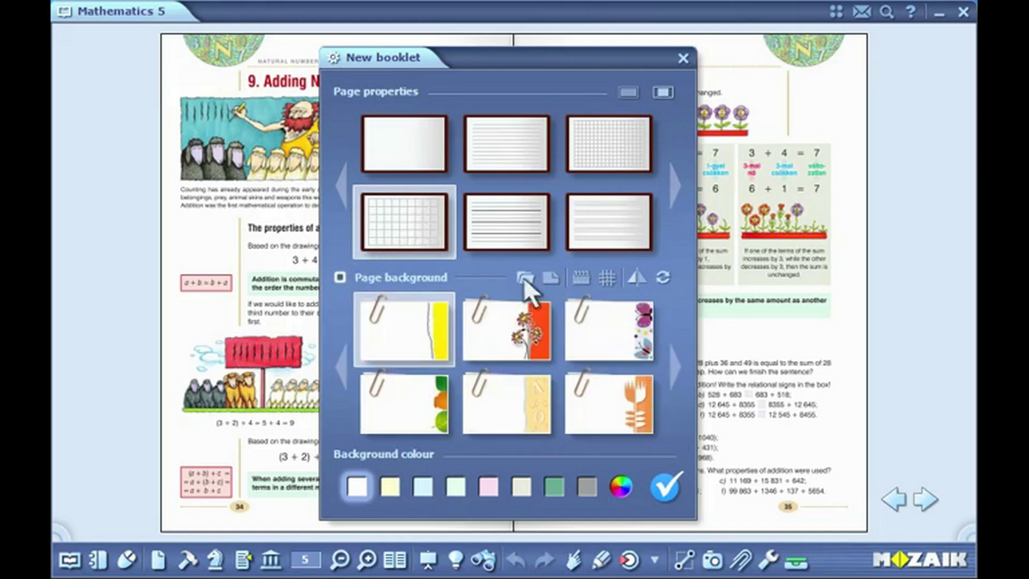
pyautogui.click(669, 347)
pyautogui.click(640, 409)
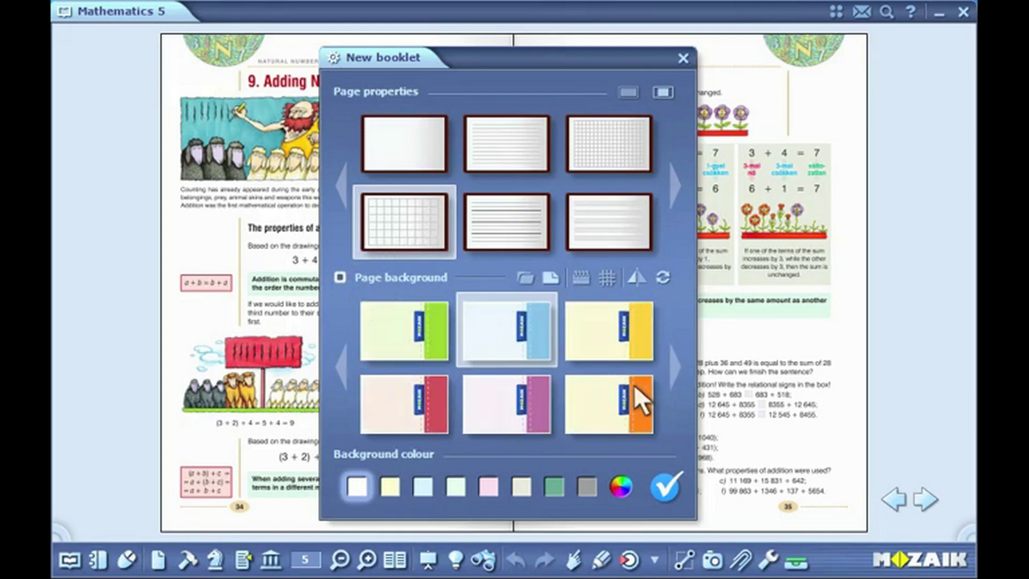
pyautogui.click(391, 485)
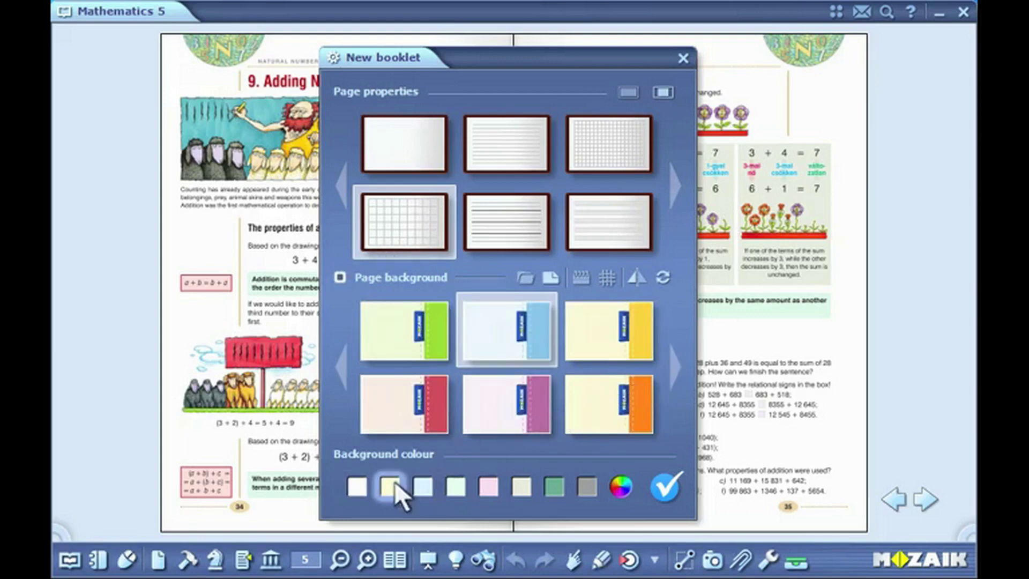
pyautogui.click(660, 485)
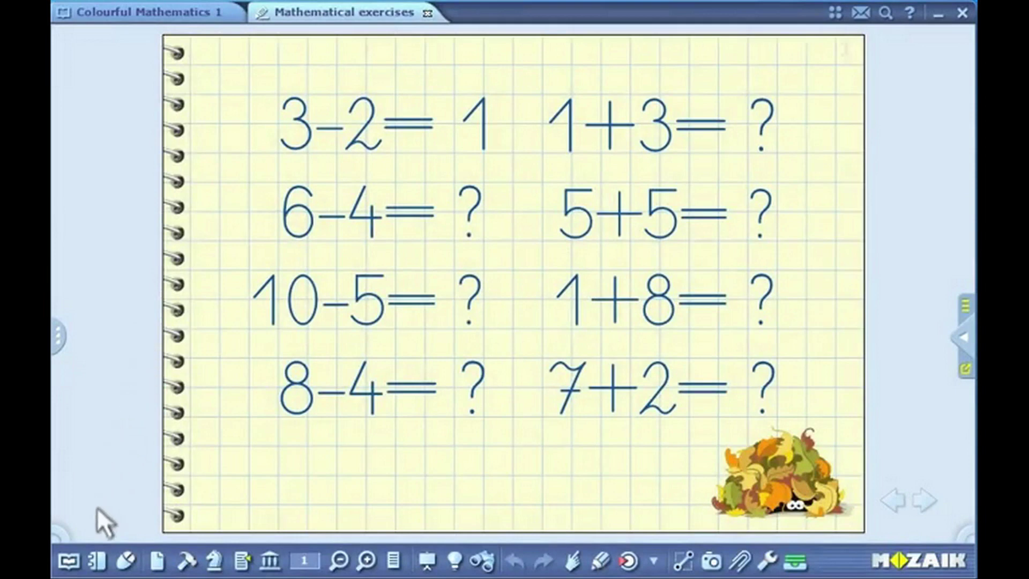
# Synchronize the Mathematical exercises book to the 'E: removable drive - USB DRIVE'.
pyautogui.click(81, 558)
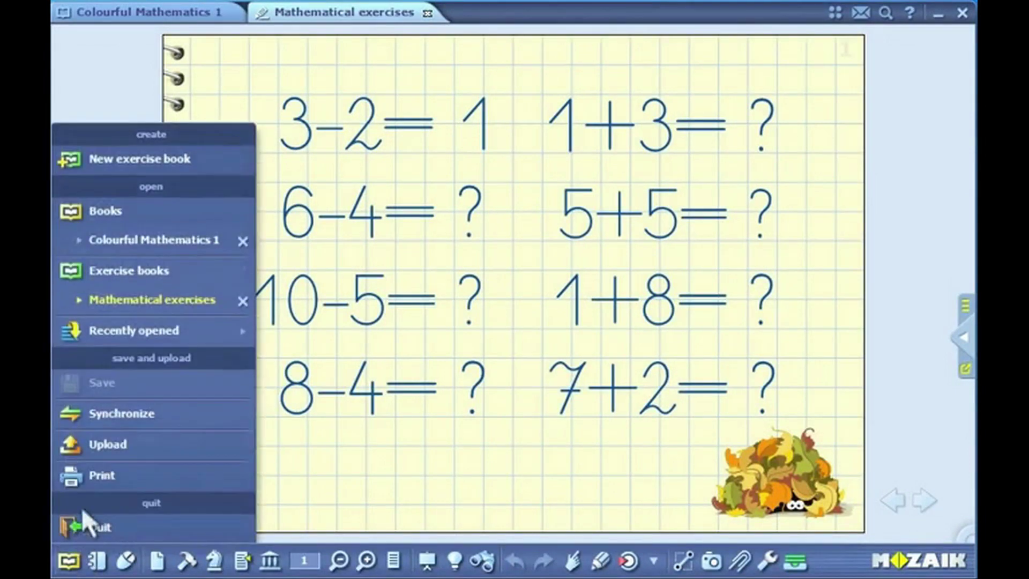
pyautogui.click(84, 413)
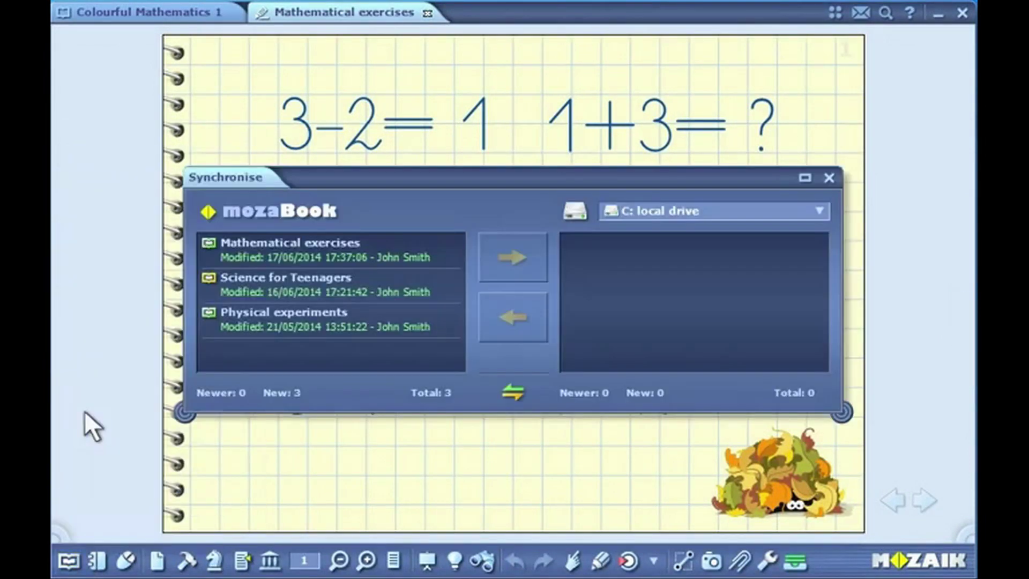
pyautogui.click(666, 211)
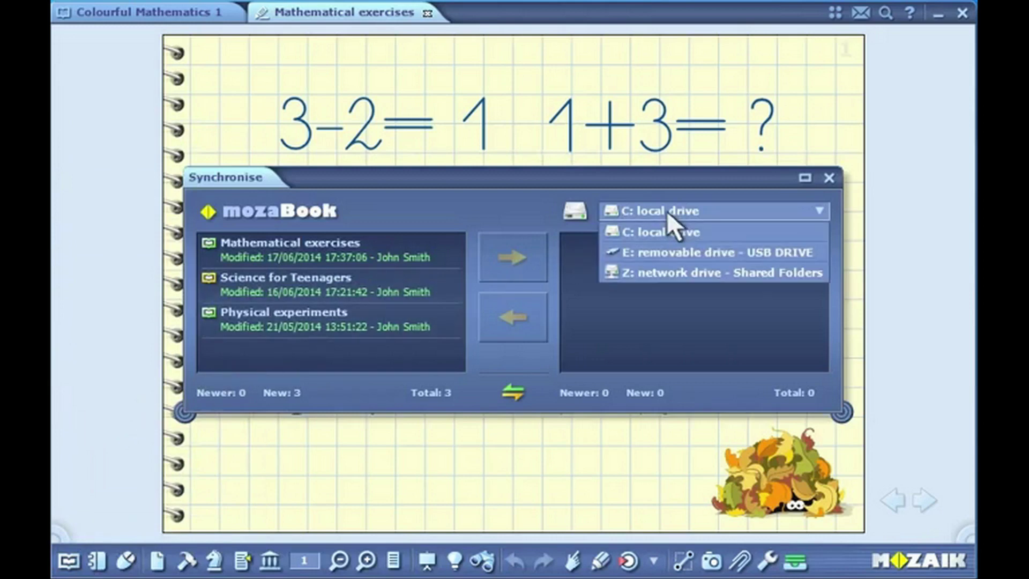
pyautogui.click(664, 252)
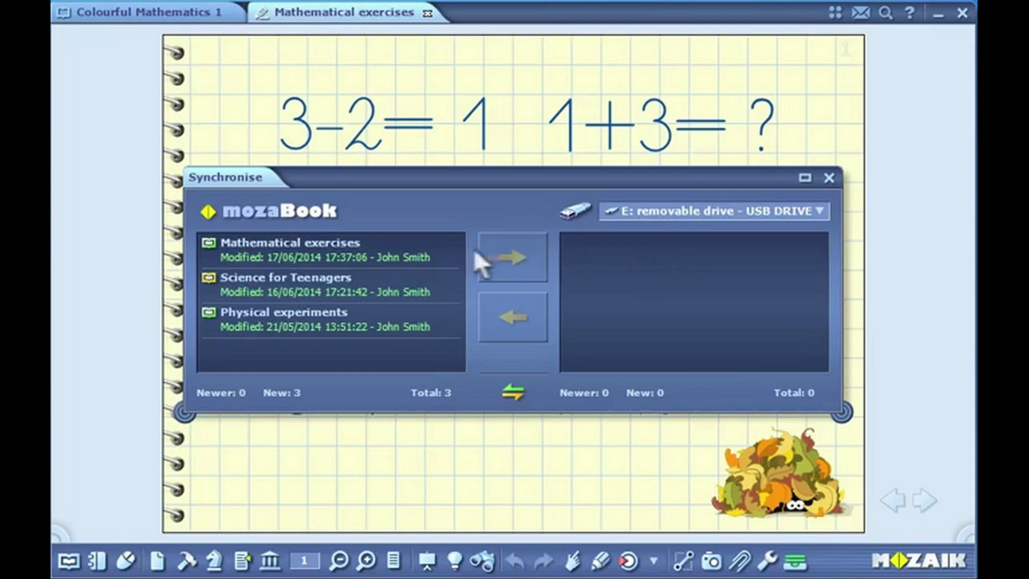
pyautogui.click(419, 253)
pyautogui.click(508, 257)
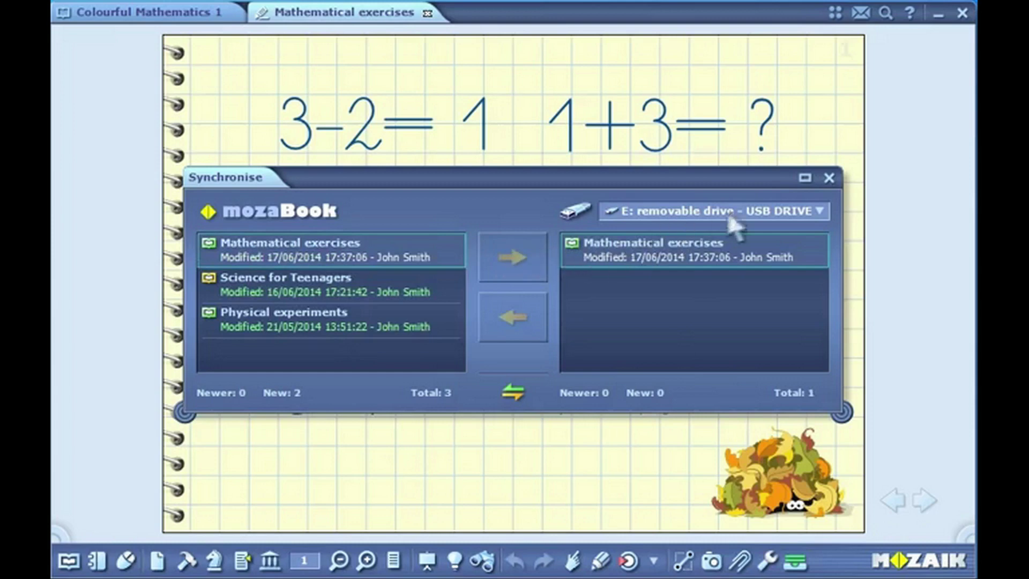
pyautogui.click(829, 177)
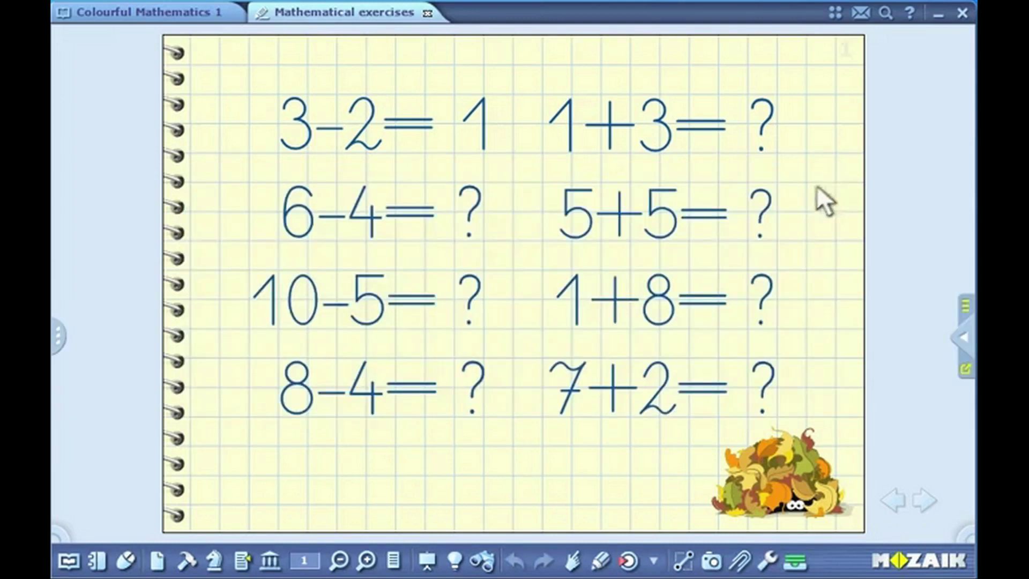
# Upload Mathematical exercises to mozaWeb with Private visibility and confirm the success message.
pyautogui.click(67, 560)
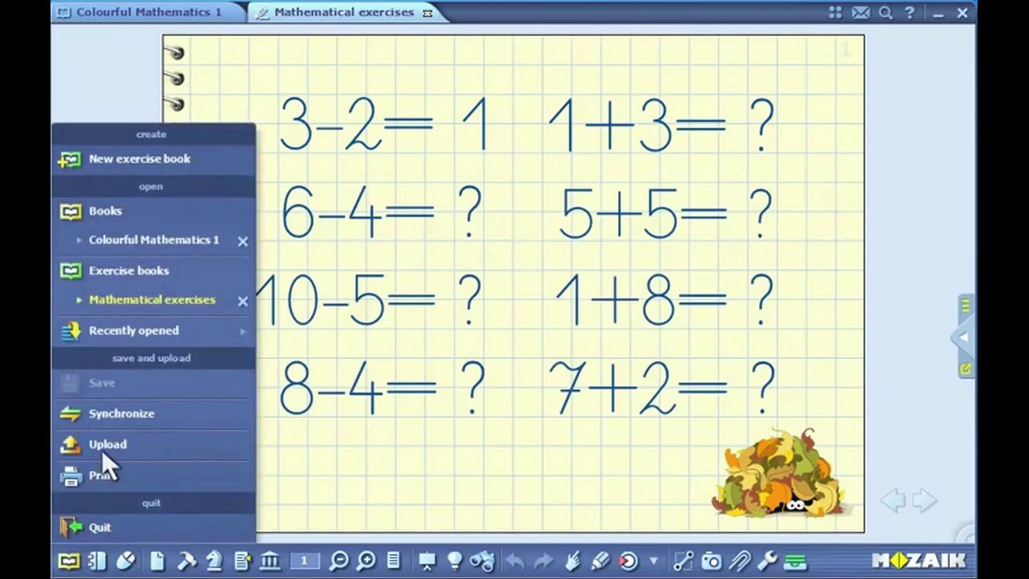
pyautogui.click(102, 448)
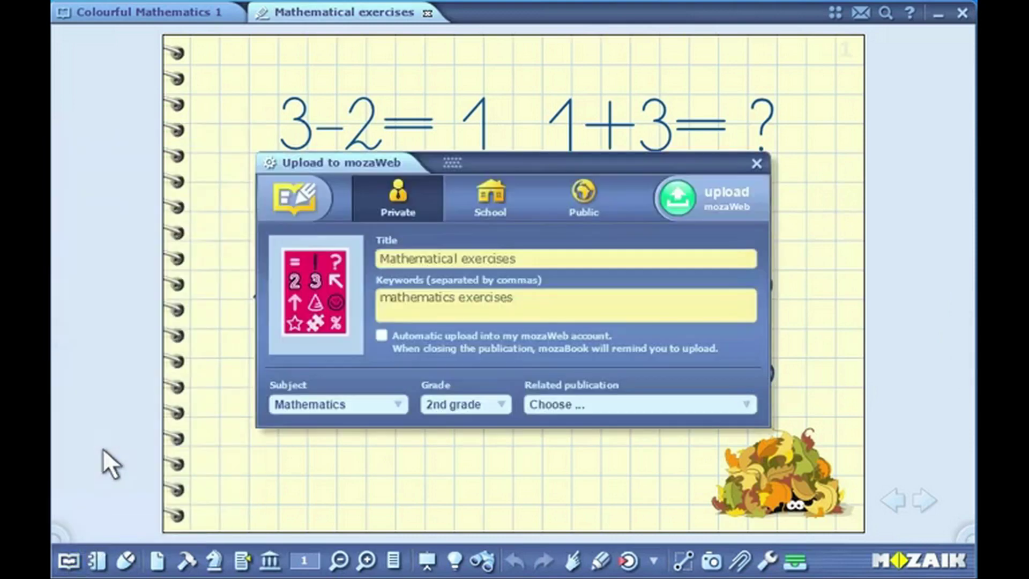
pyautogui.click(470, 210)
pyautogui.click(572, 209)
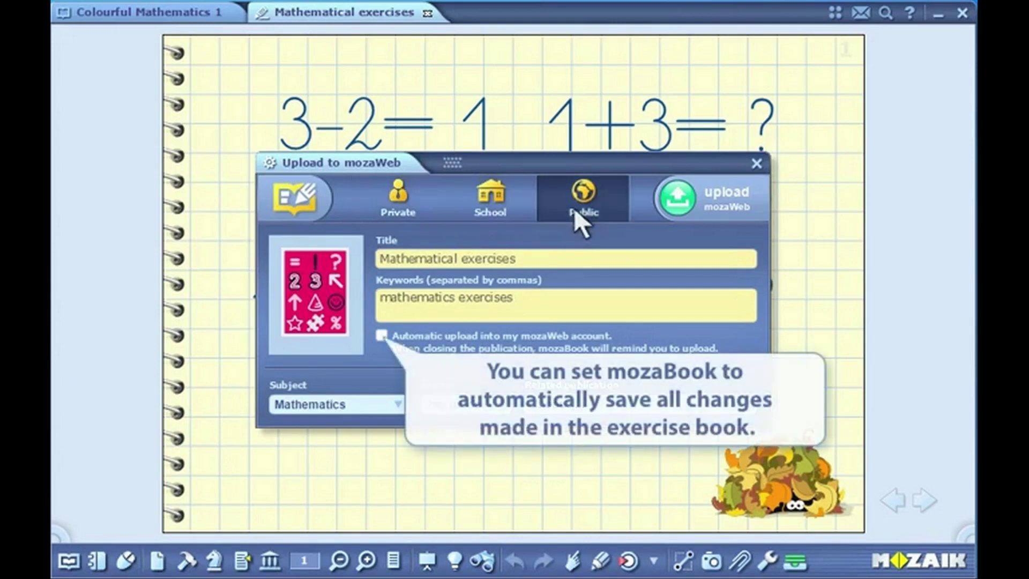
pyautogui.click(416, 207)
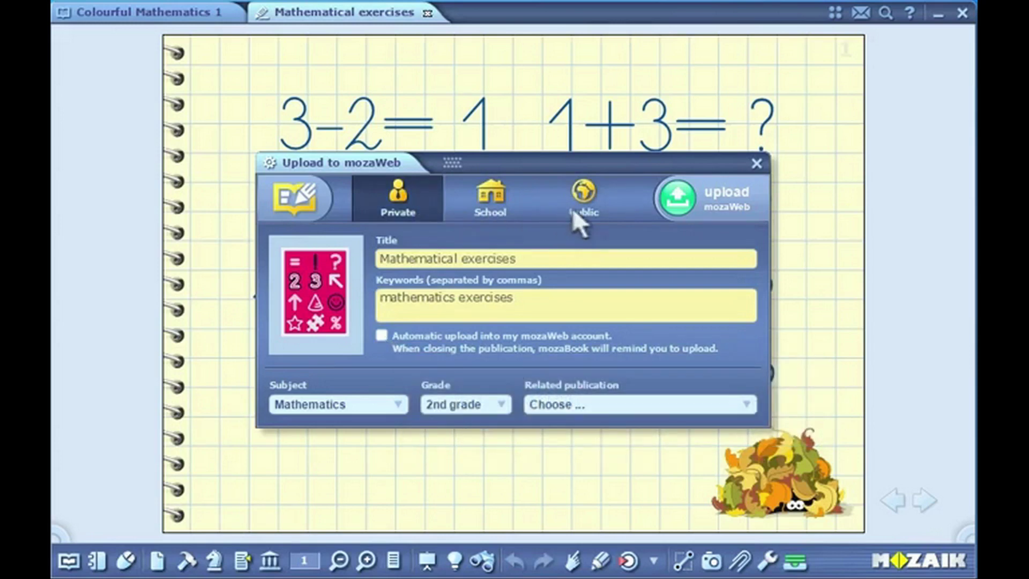
pyautogui.click(683, 211)
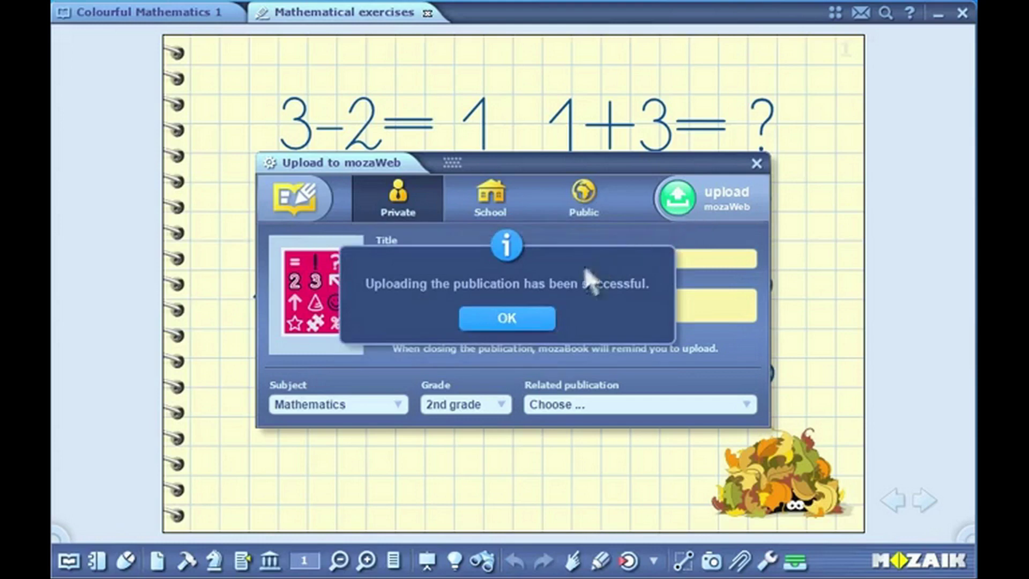
pyautogui.click(519, 310)
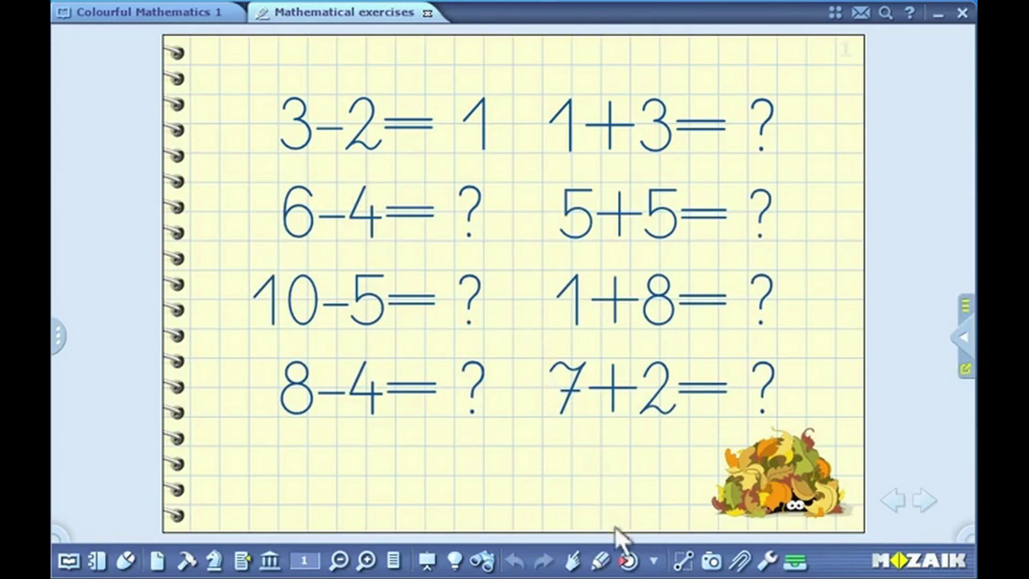
# Browse exercise books from the toolbar's media menu to open Science for Teenagers.
pyautogui.click(627, 561)
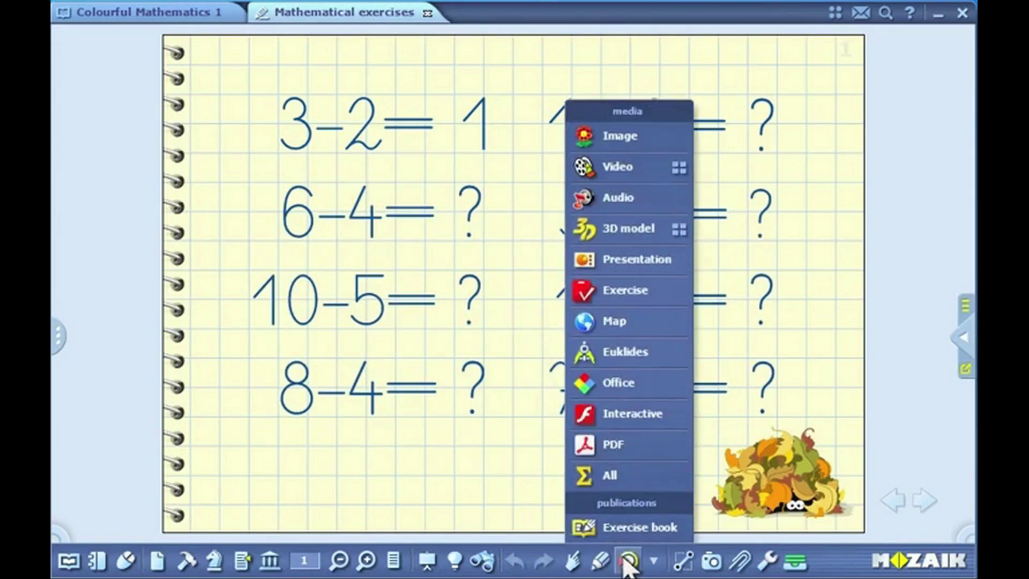
pyautogui.click(625, 530)
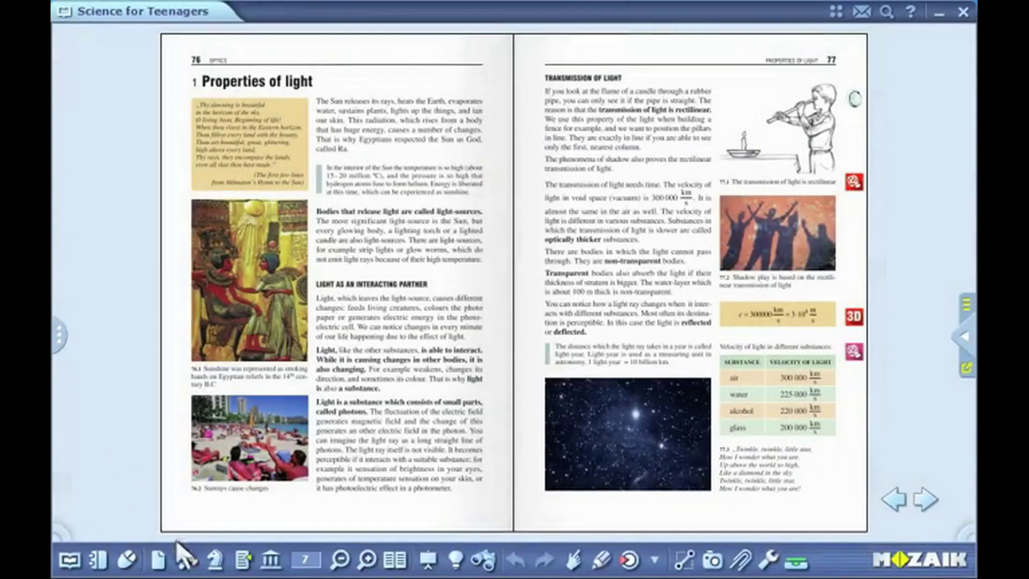
# Launch the Optical kit from the Tools panel.
pyautogui.click(186, 560)
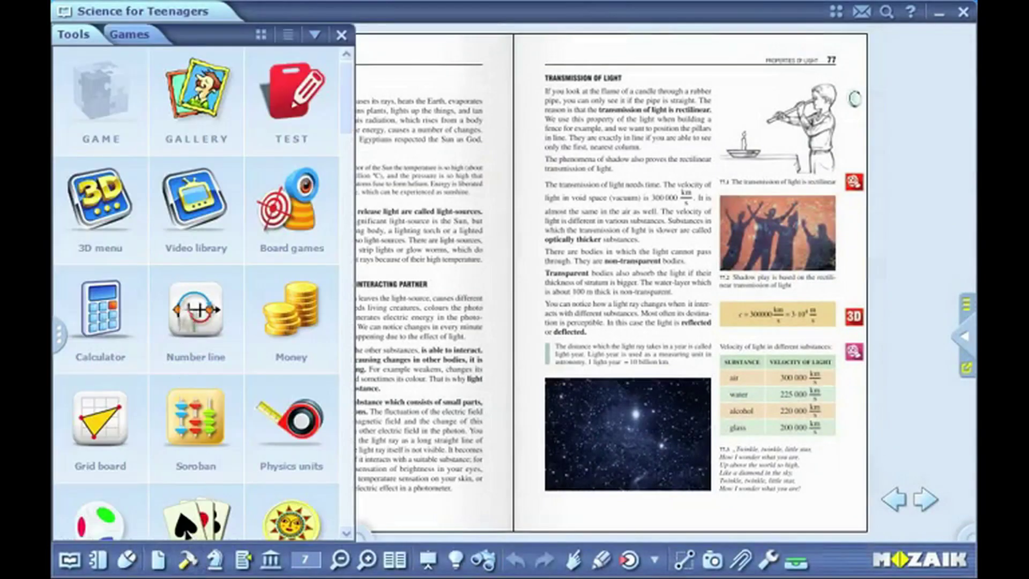
pyautogui.click(147, 32)
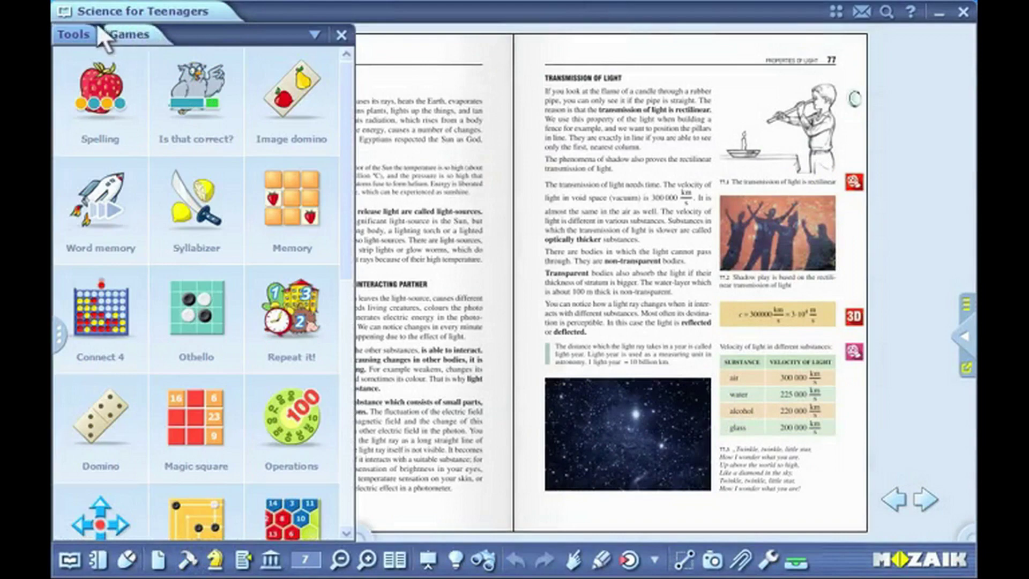
pyautogui.click(78, 28)
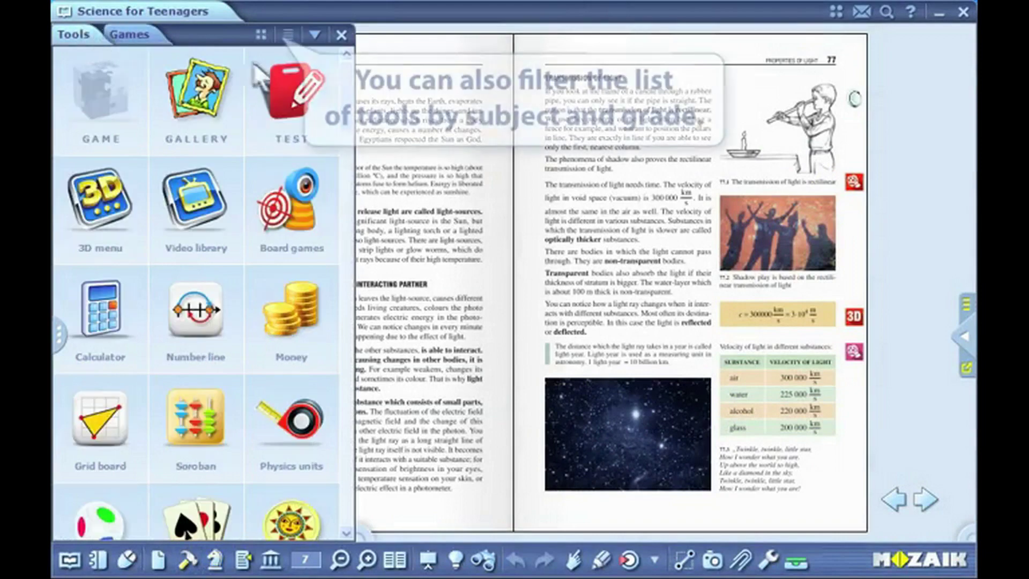
pyautogui.moveTo(344, 75); pyautogui.dragTo(342, 319)
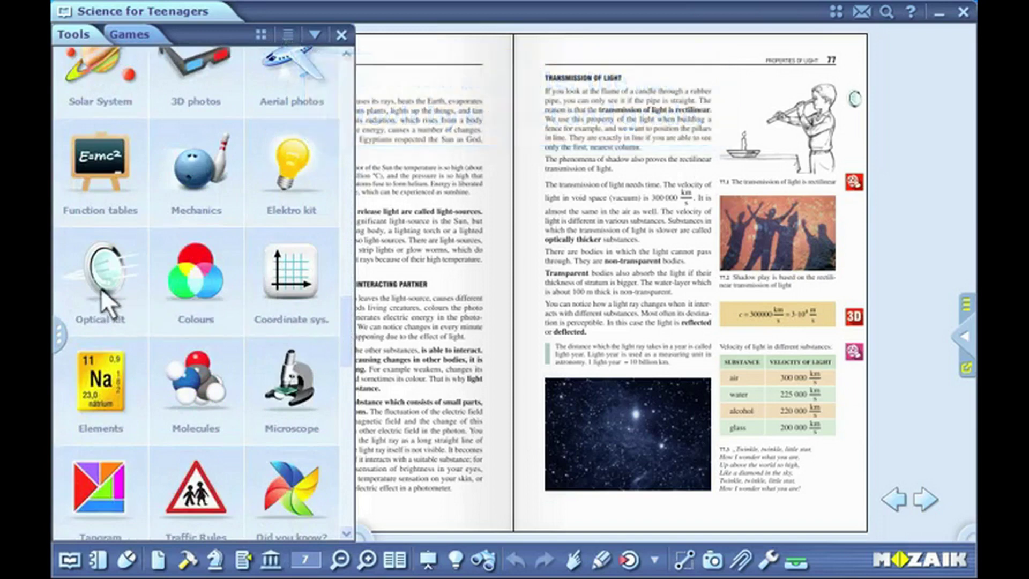
pyautogui.click(100, 266)
# Place a lamp, curved mirrors and a meniscus lens along the light beam.
pyautogui.moveTo(294, 532); pyautogui.dragTo(283, 266)
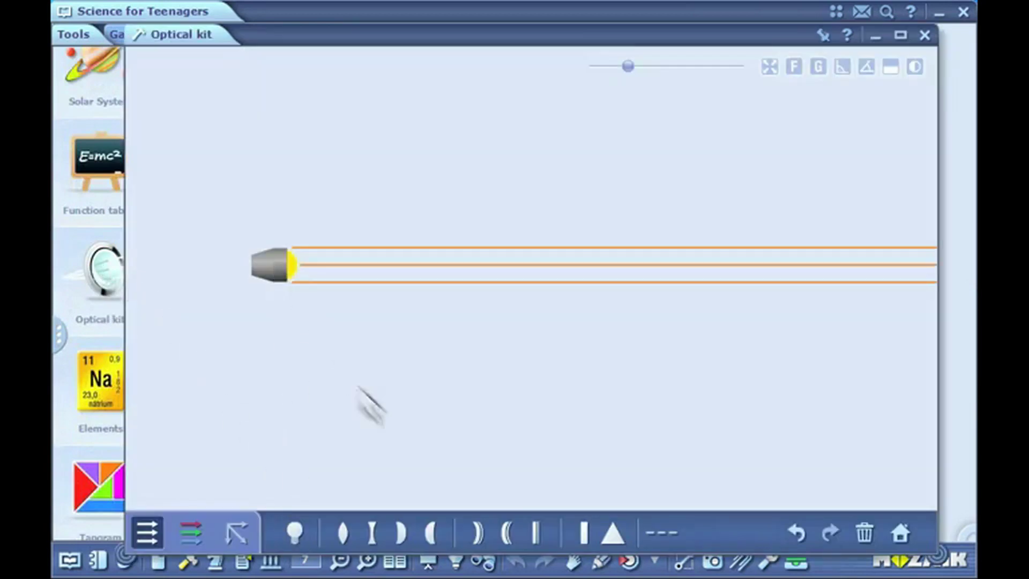
pyautogui.moveTo(484, 530); pyautogui.dragTo(652, 289)
pyautogui.moveTo(430, 533); pyautogui.dragTo(494, 289)
pyautogui.moveTo(394, 278); pyautogui.dragTo(279, 268)
pyautogui.moveTo(490, 292); pyautogui.dragTo(440, 321)
pyautogui.moveTo(664, 291); pyautogui.dragTo(718, 294)
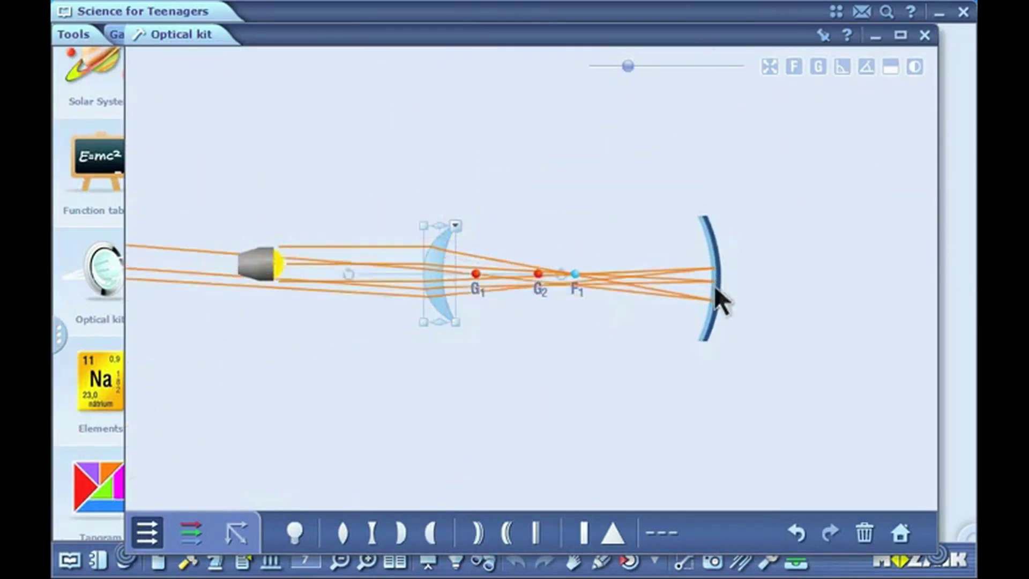
# Pin the Optical kit to the page as a small icon in the right margin.
pyautogui.click(823, 35)
pyautogui.click(808, 173)
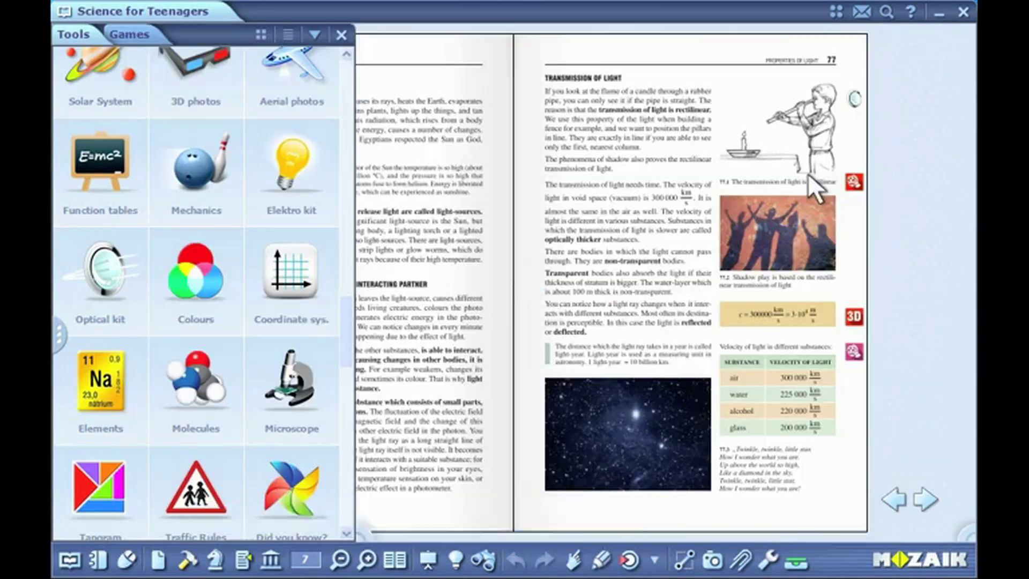
pyautogui.moveTo(526, 290); pyautogui.dragTo(847, 416)
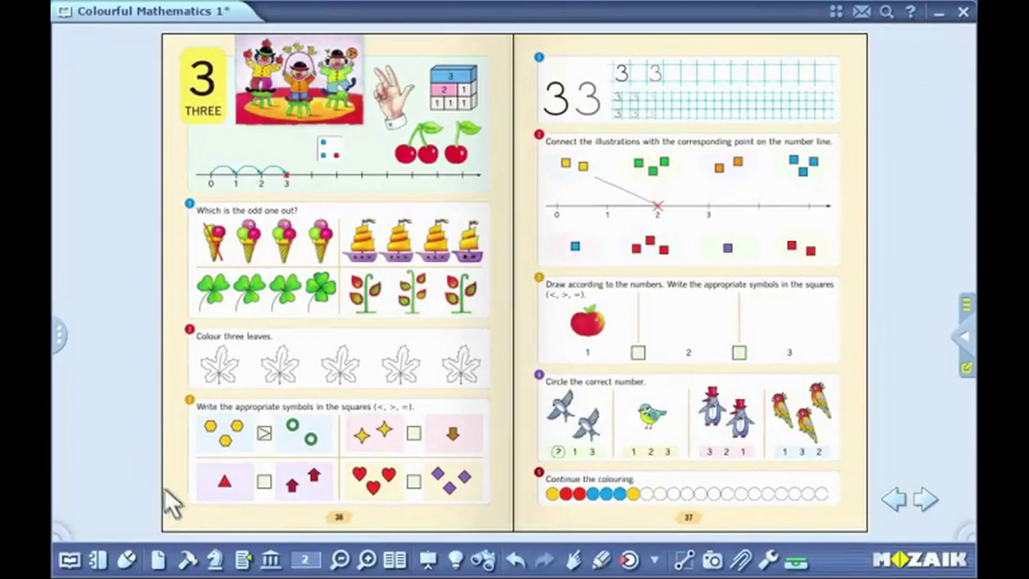
# Launch the Memory game from Games and glance at its help.
pyautogui.click(216, 560)
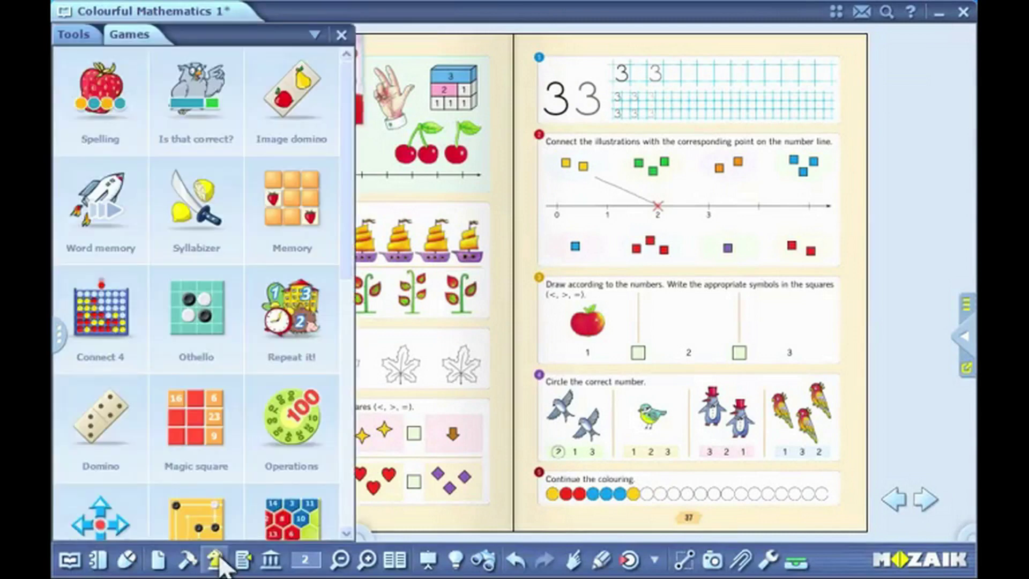
pyautogui.click(288, 221)
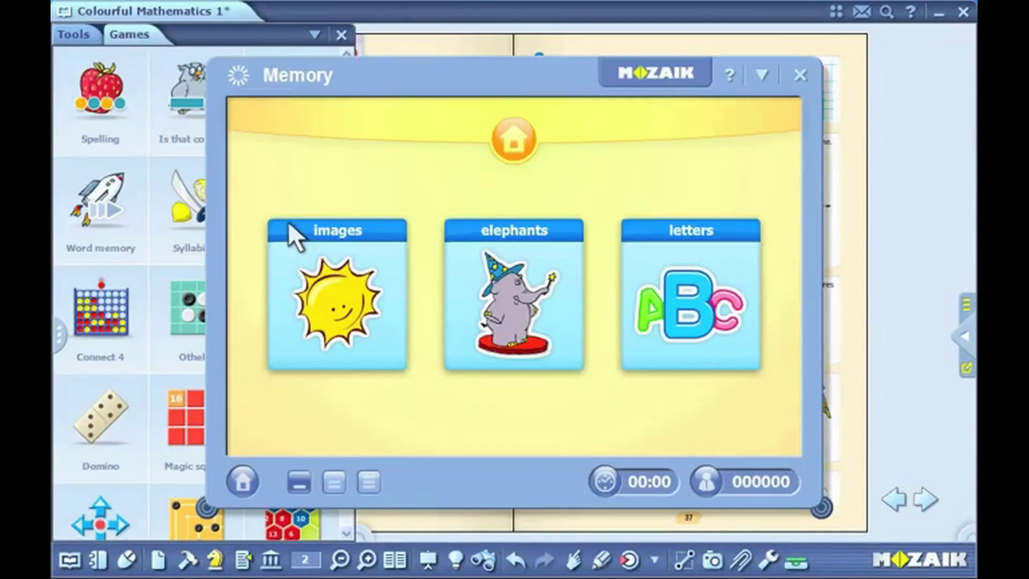
pyautogui.click(723, 78)
pyautogui.click(915, 79)
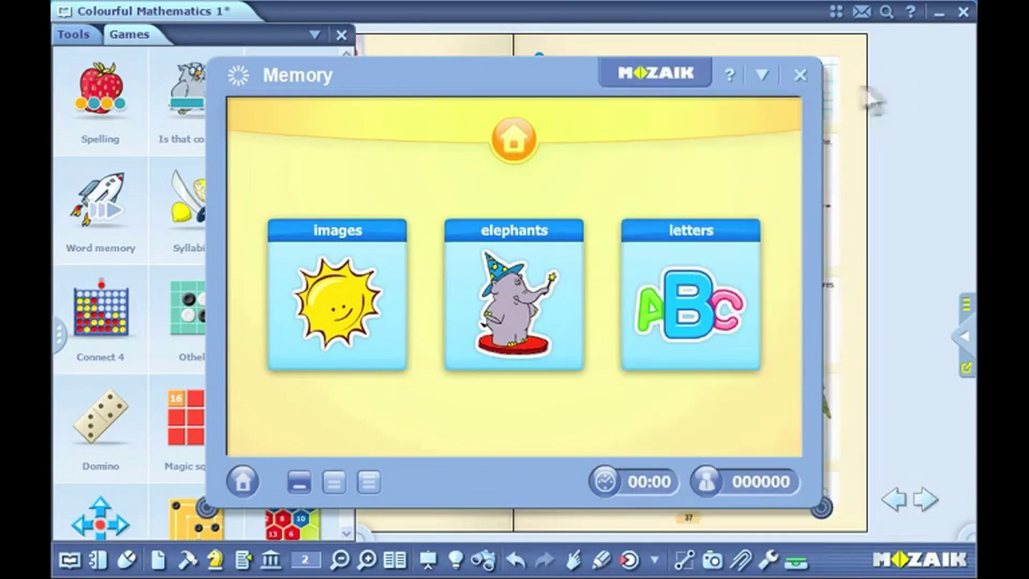
# Play a round of image Memory, matching the house picture pair.
pyautogui.click(324, 252)
pyautogui.click(324, 252)
pyautogui.click(665, 268)
pyautogui.click(692, 193)
pyautogui.click(581, 168)
pyautogui.click(375, 389)
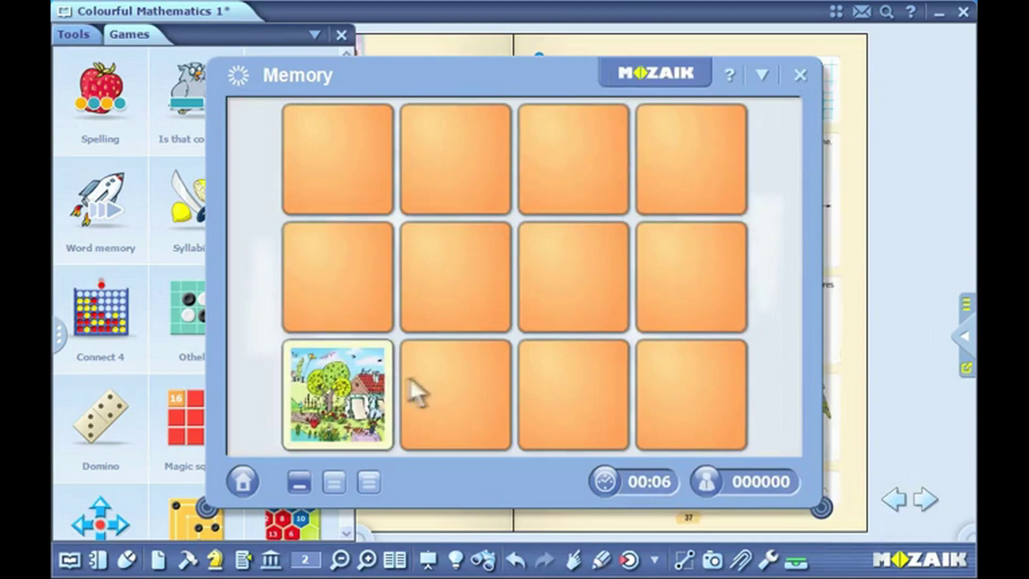
pyautogui.click(666, 271)
pyautogui.click(327, 294)
pyautogui.click(328, 359)
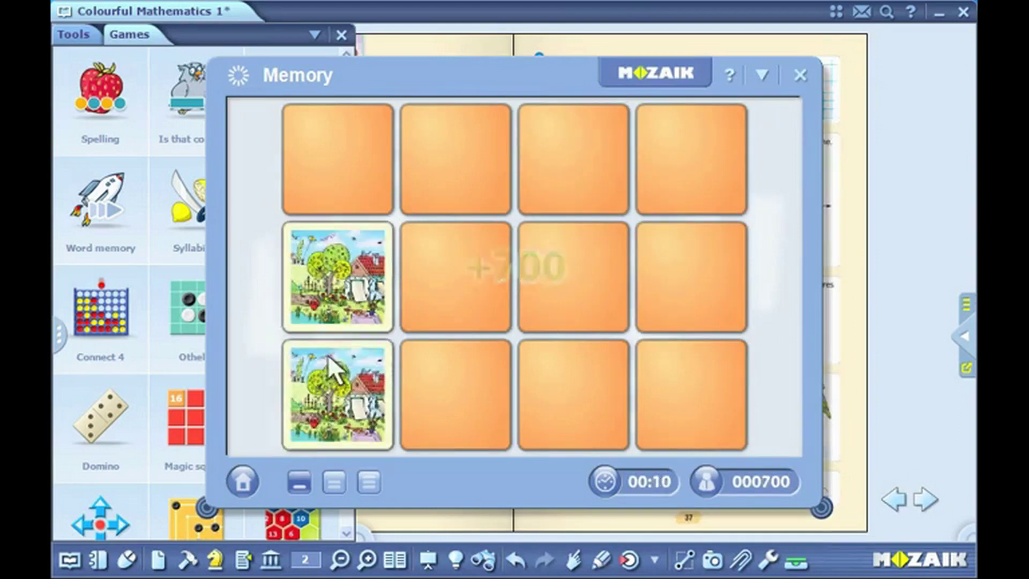
# Insert the Memory game into the page as an interactive object.
pyautogui.click(759, 79)
pyautogui.moveTo(752, 131)
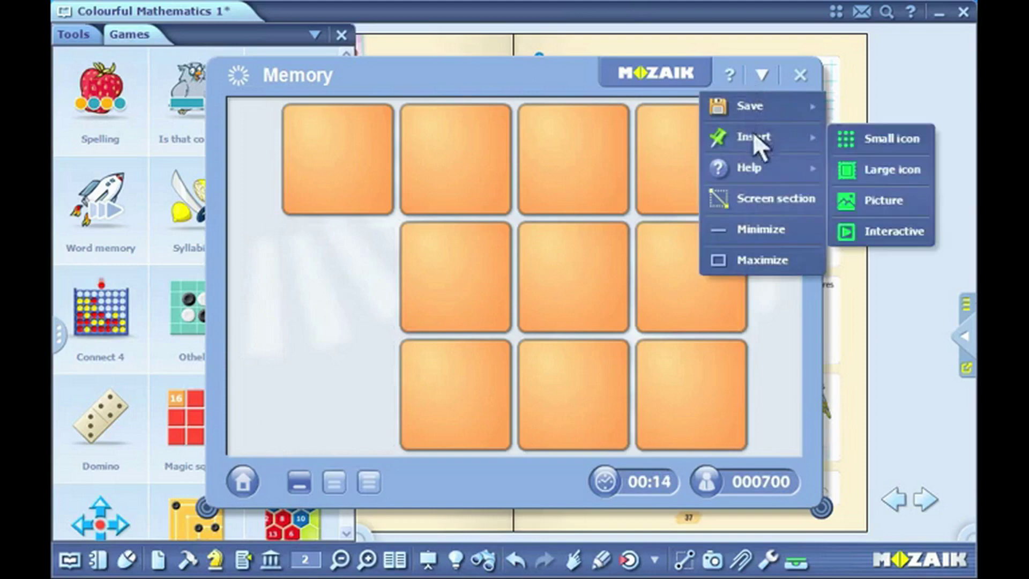
pyautogui.click(862, 232)
pyautogui.click(341, 35)
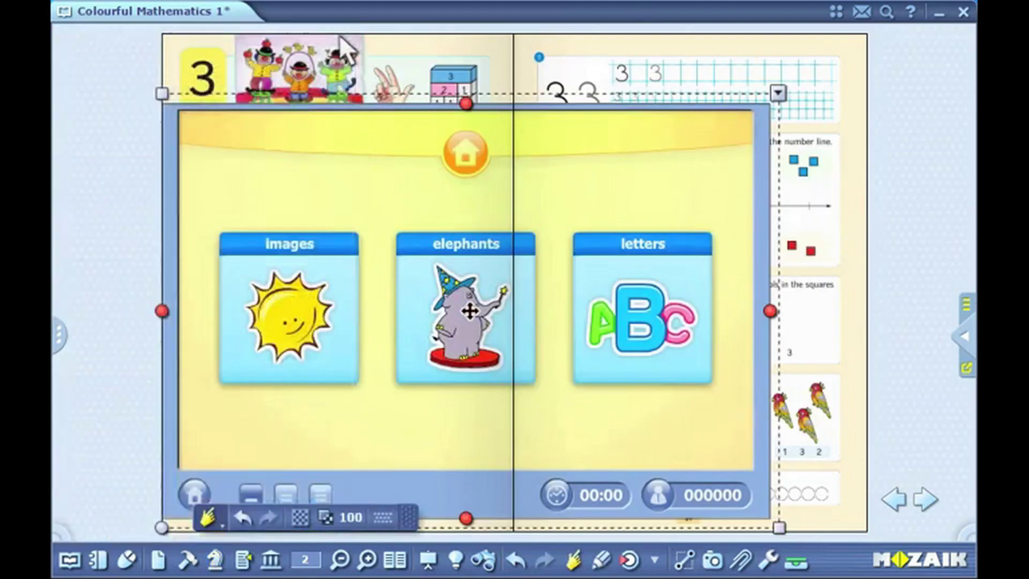
# Enlarge the embedded Memory game and play the images game on the page.
pyautogui.click(220, 523)
pyautogui.click(246, 488)
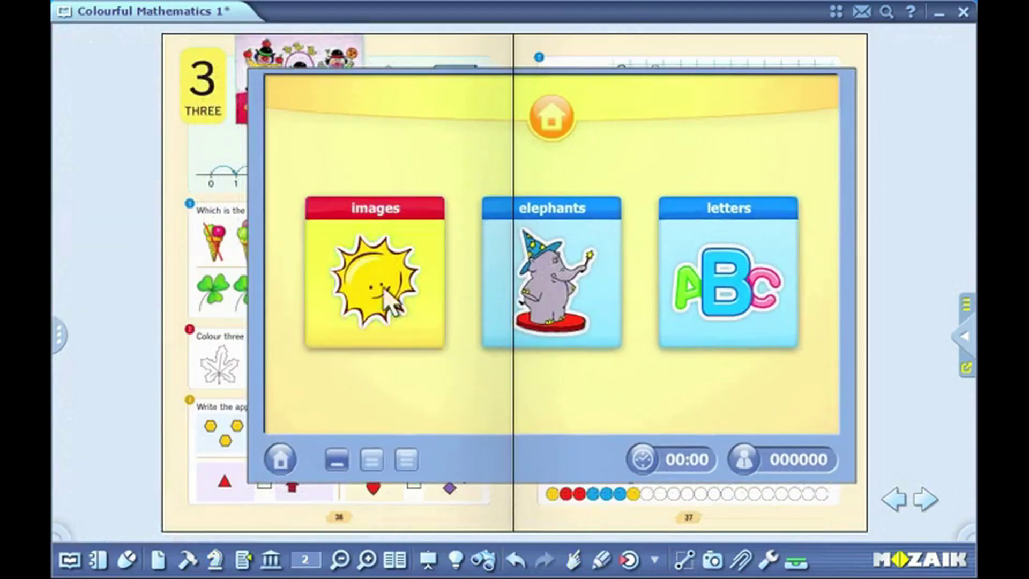
pyautogui.click(383, 286)
pyautogui.click(382, 285)
pyautogui.click(461, 351)
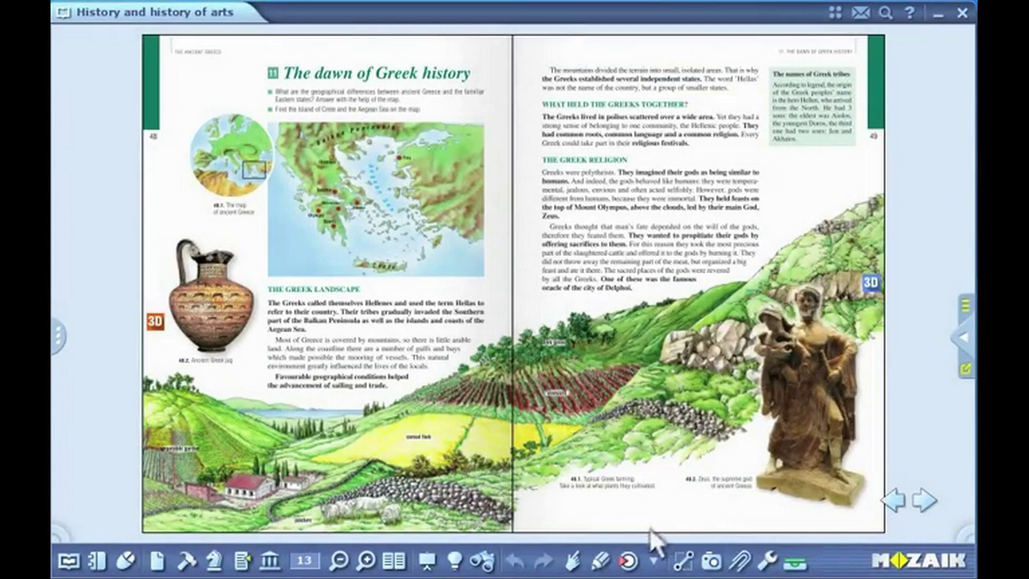
# Filter the media library to 3D models in the History subject.
pyautogui.click(628, 559)
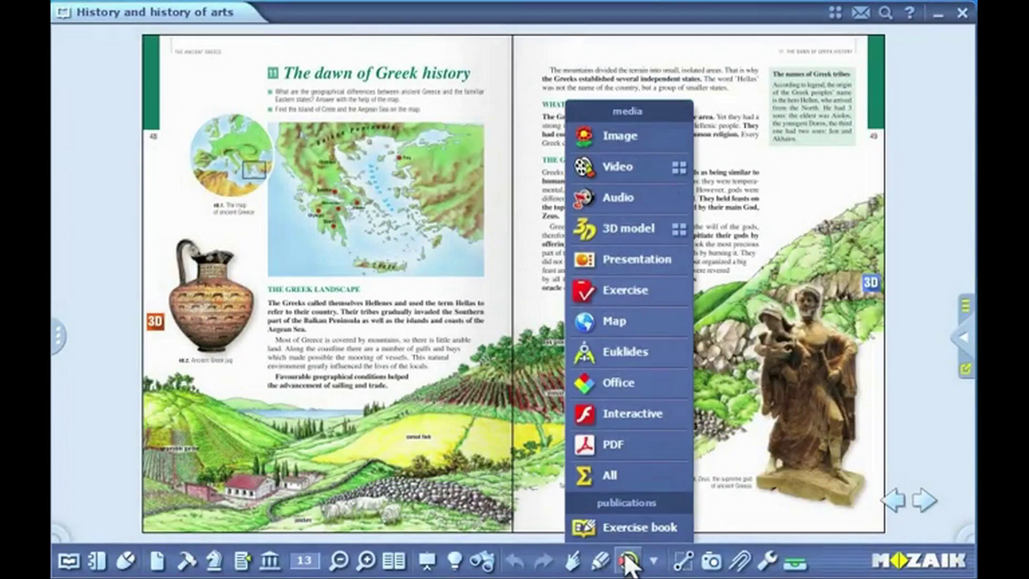
pyautogui.click(629, 232)
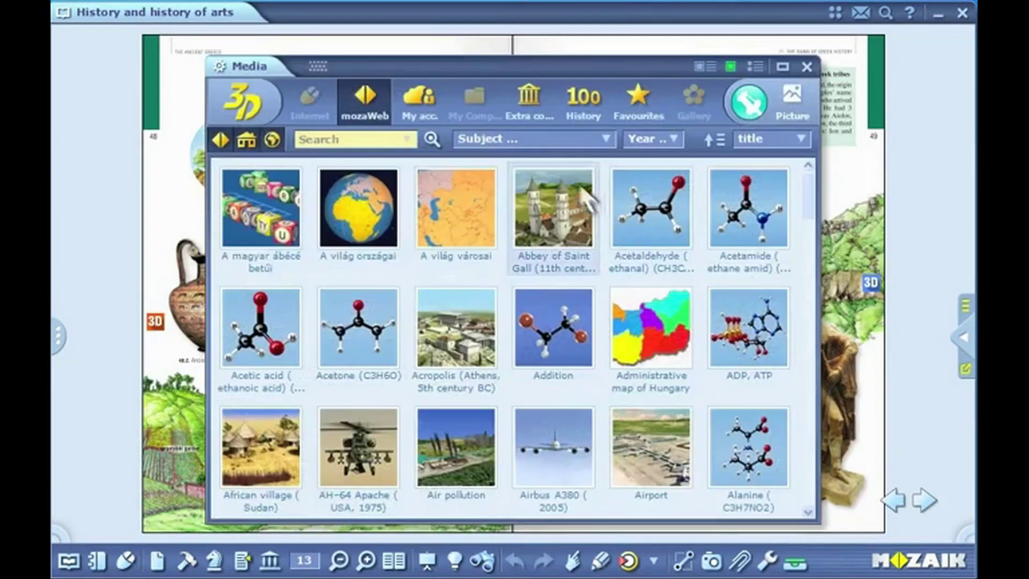
pyautogui.click(554, 140)
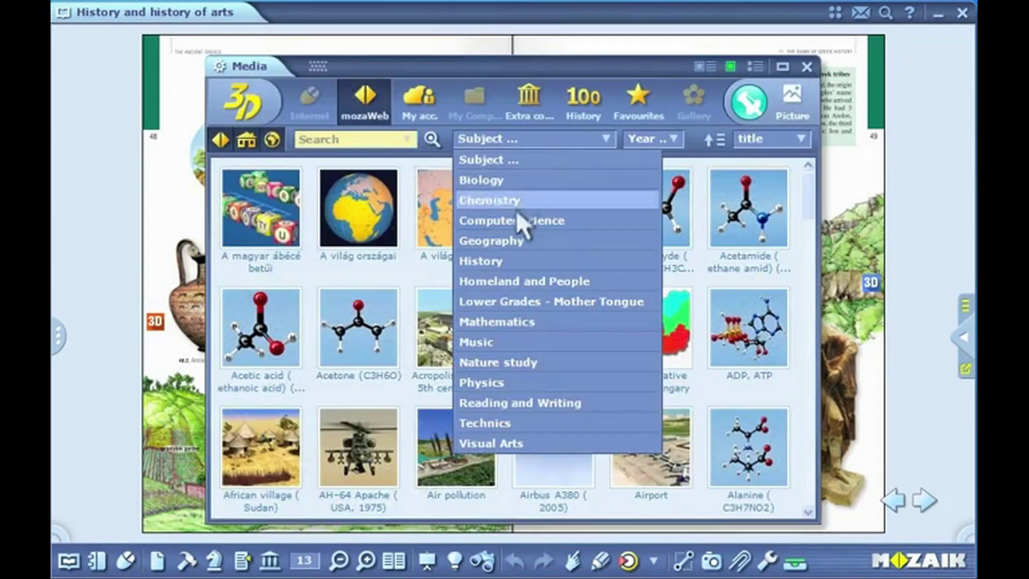
pyautogui.click(498, 260)
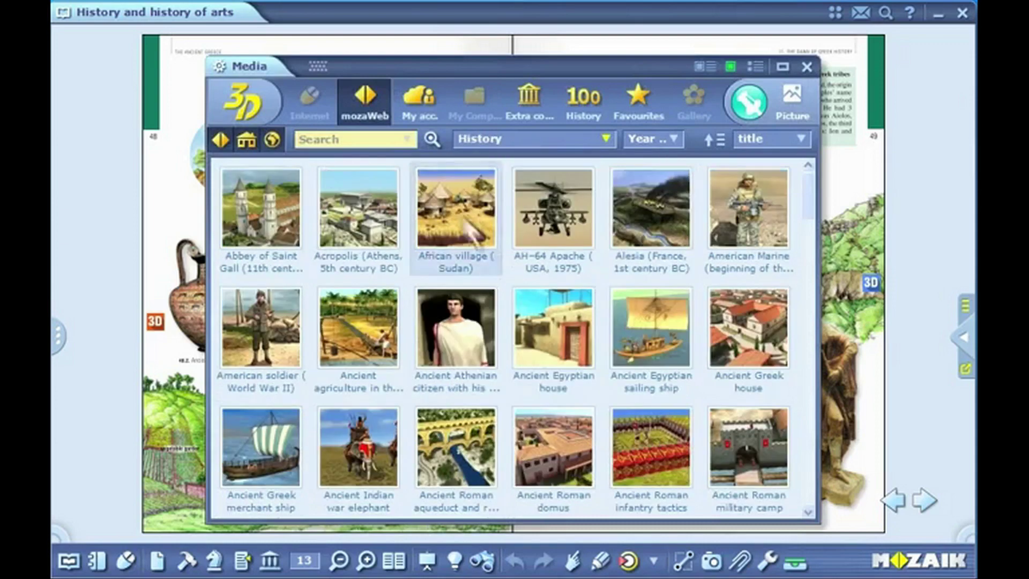
# Search 'acropolis' and open the Acropolis (Athens, 5th century BC) 3D model.
pyautogui.click(378, 138)
pyautogui.write('acr')
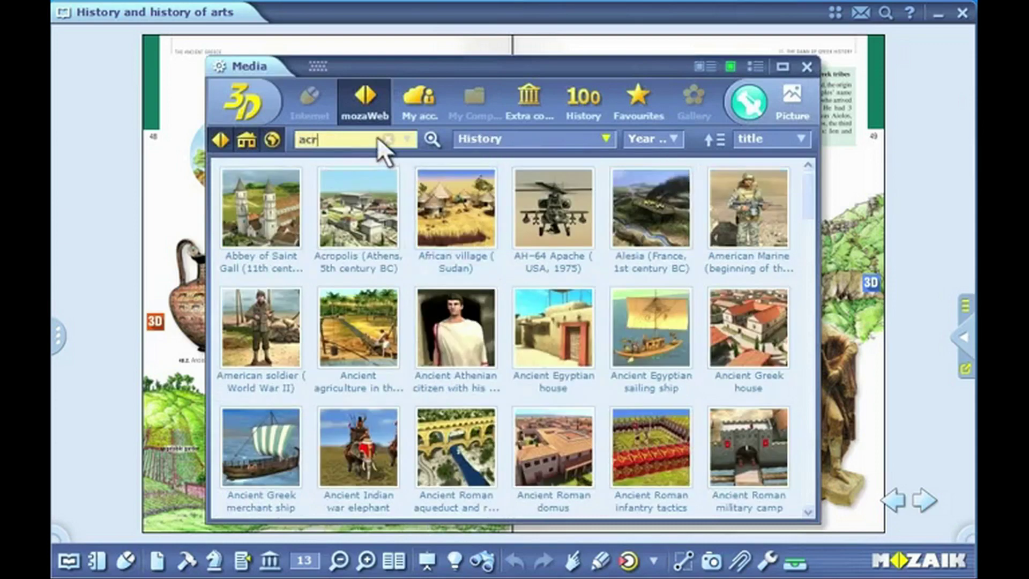
pyautogui.write('opolis')
pyautogui.click(426, 139)
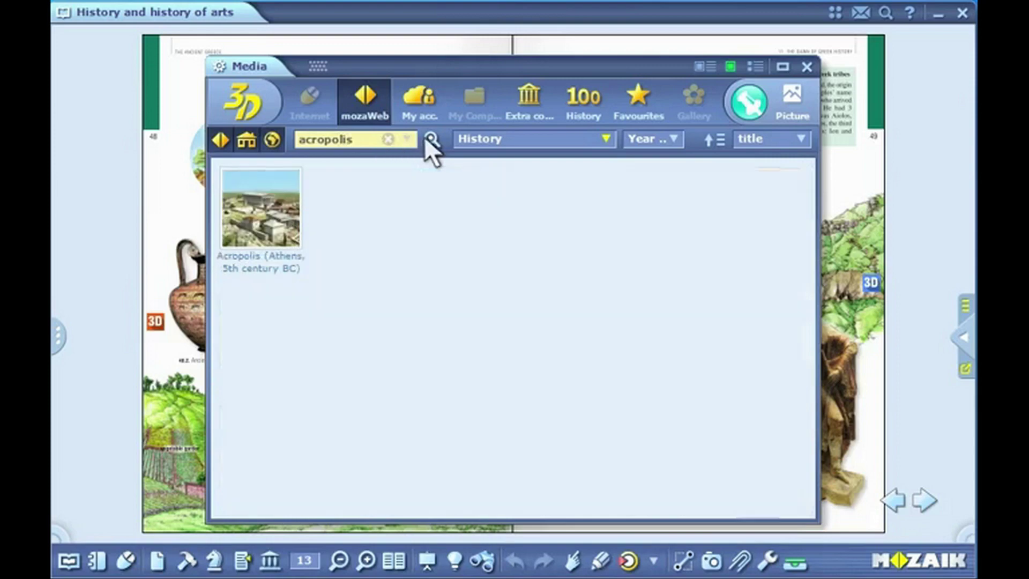
pyautogui.click(281, 191)
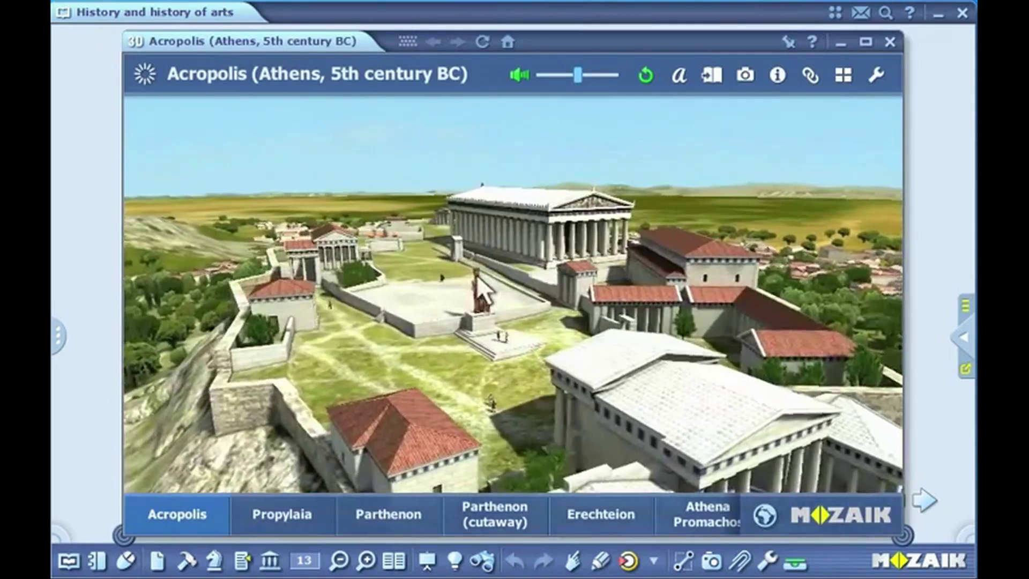
# View the Propylaia, the Parthenon and the Parthenon cutaway in the Acropolis scene.
pyautogui.click(300, 511)
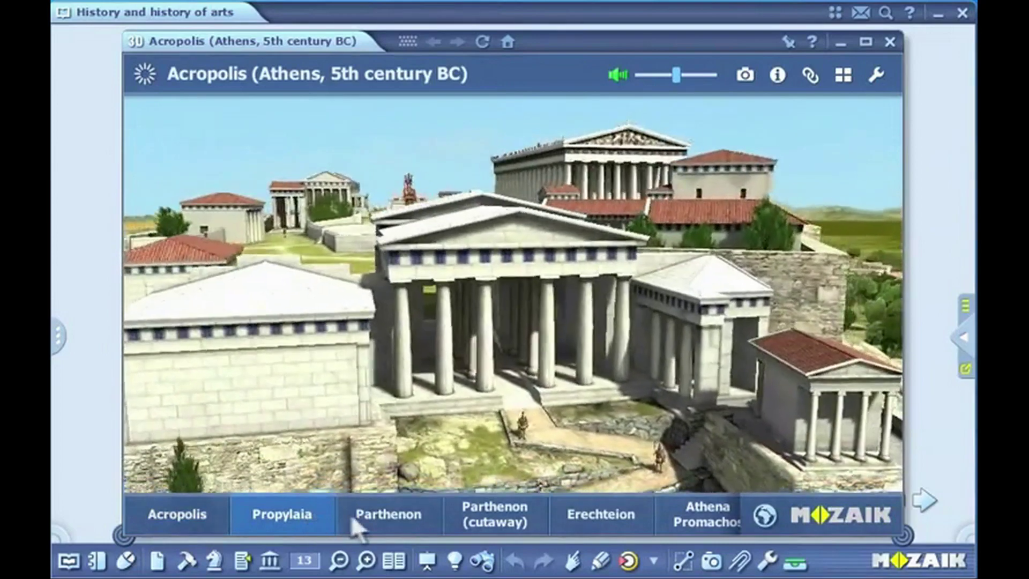
pyautogui.click(377, 513)
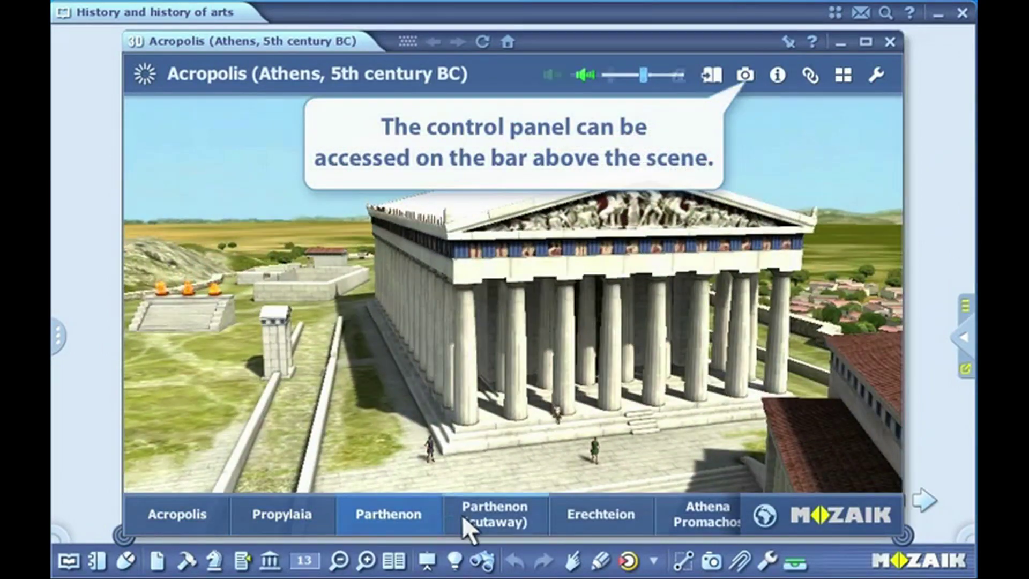
pyautogui.click(463, 517)
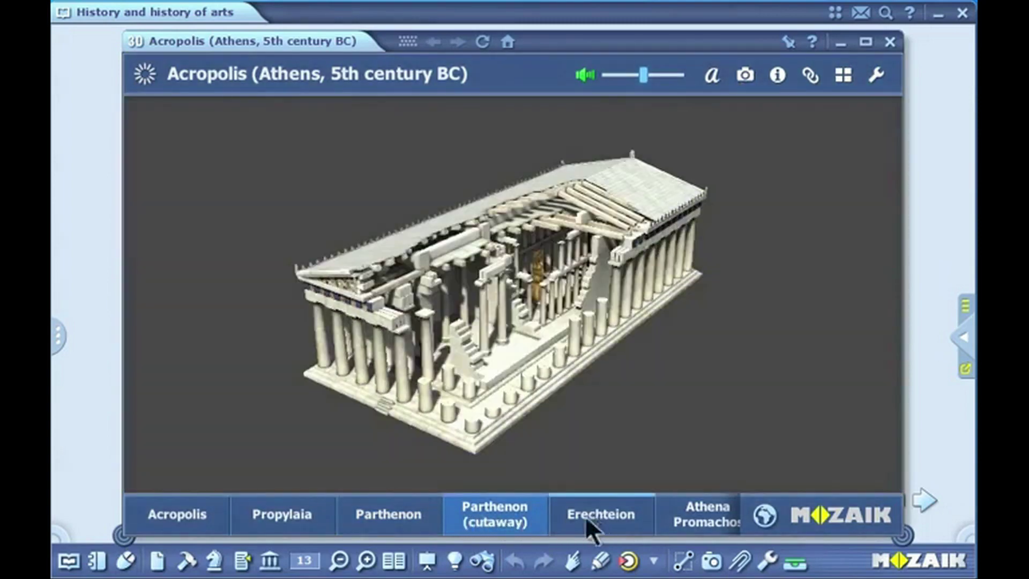
pyautogui.moveTo(585, 515); pyautogui.dragTo(224, 501)
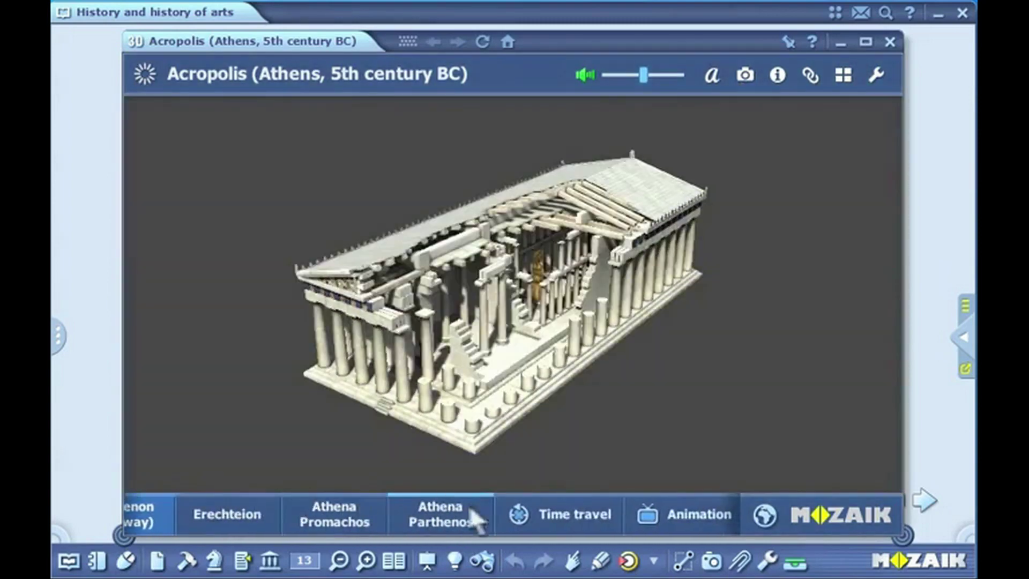
# Play the Acropolis animation, answer polis in the quiz, and close the scene.
pyautogui.click(645, 511)
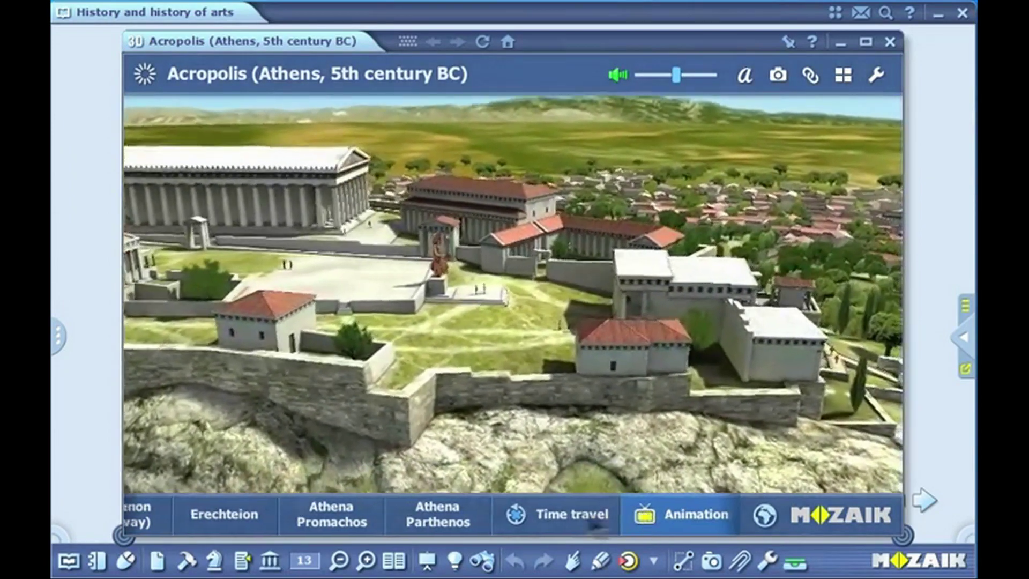
pyautogui.moveTo(645, 510); pyautogui.dragTo(405, 507)
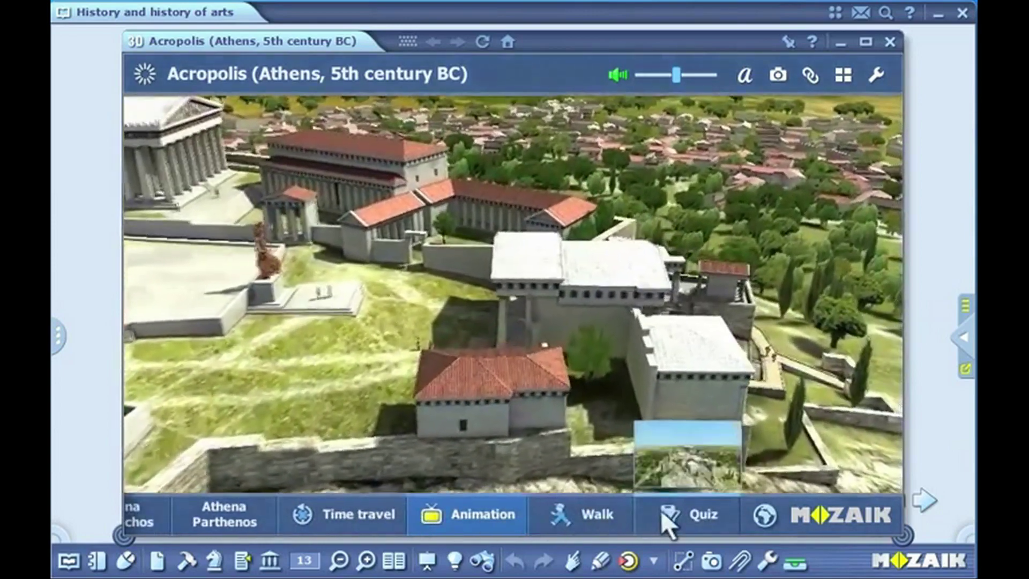
pyautogui.click(661, 509)
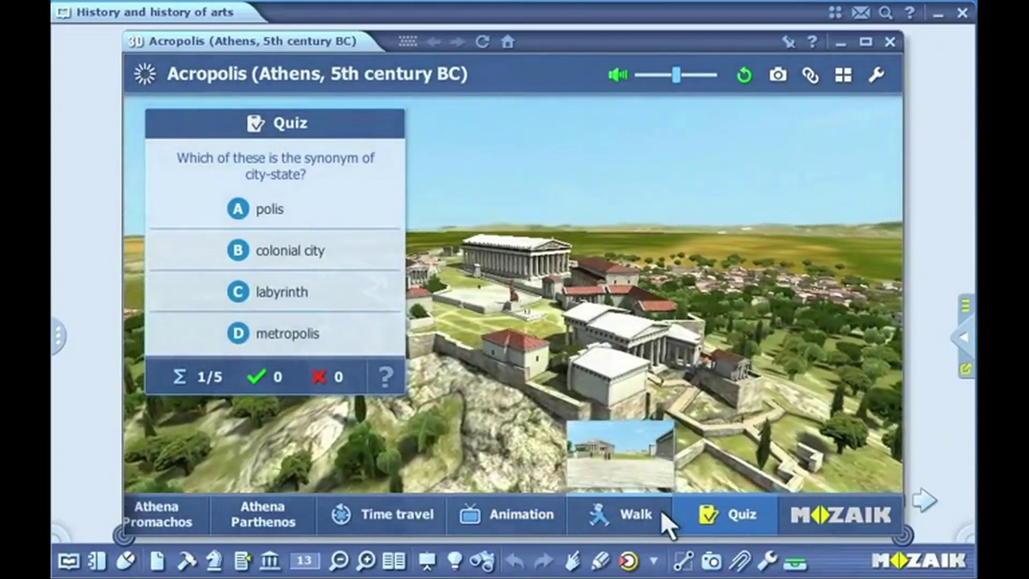
pyautogui.click(236, 206)
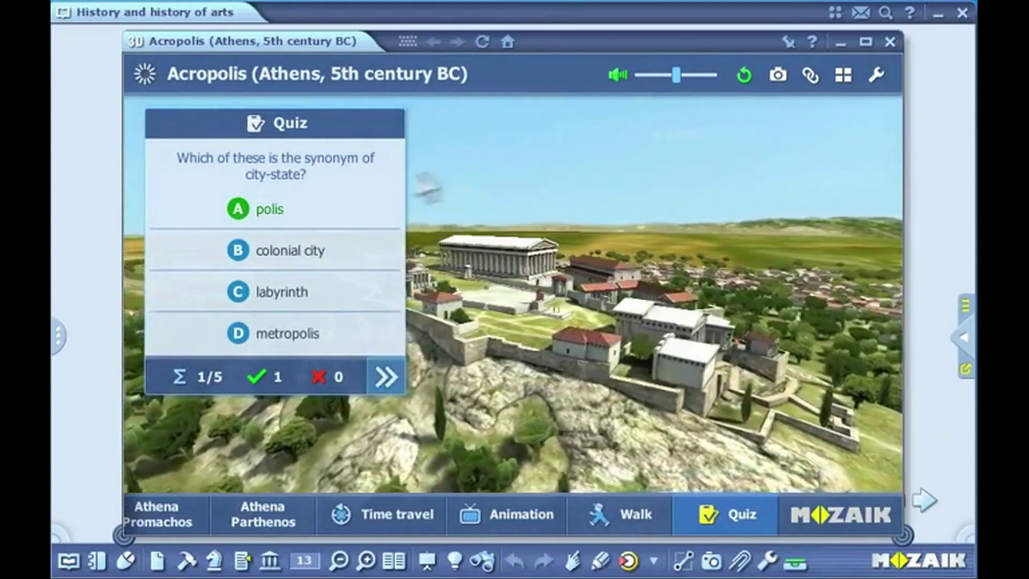
pyautogui.click(891, 42)
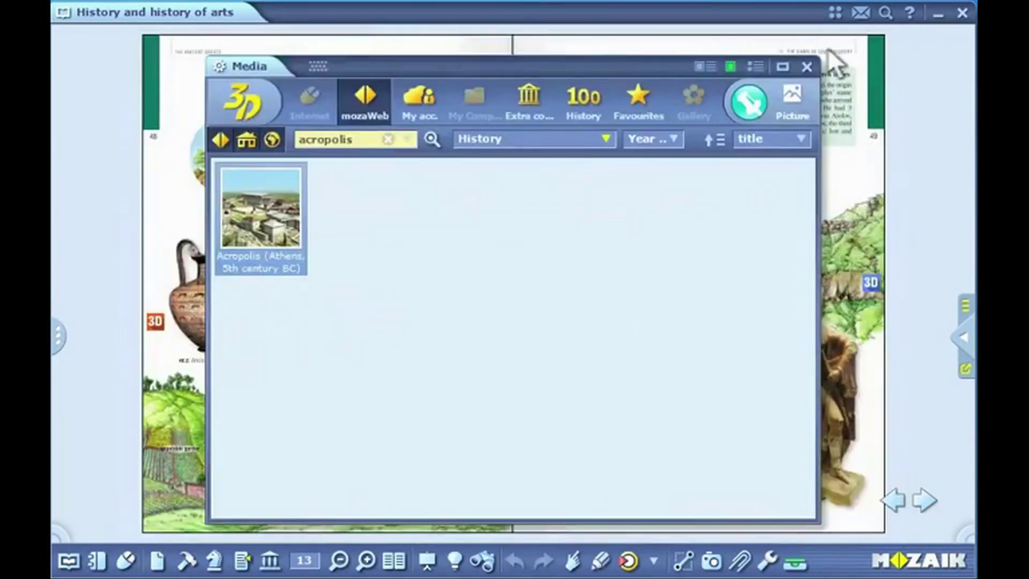
# Launch the Globe Theatre (London, 17th century) scene from Modern history in the 3D collection.
pyautogui.click(808, 65)
pyautogui.click(188, 560)
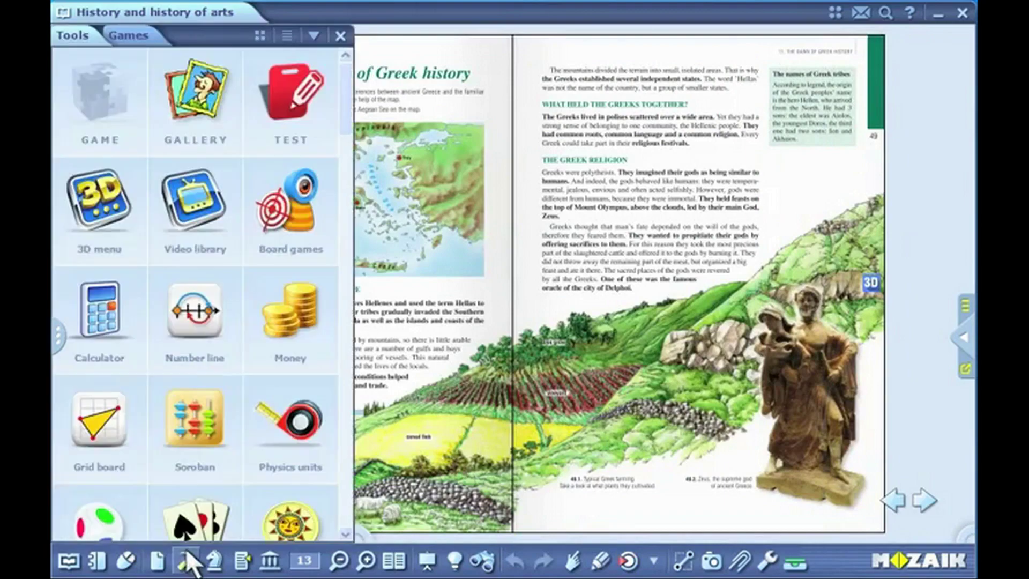
pyautogui.click(110, 211)
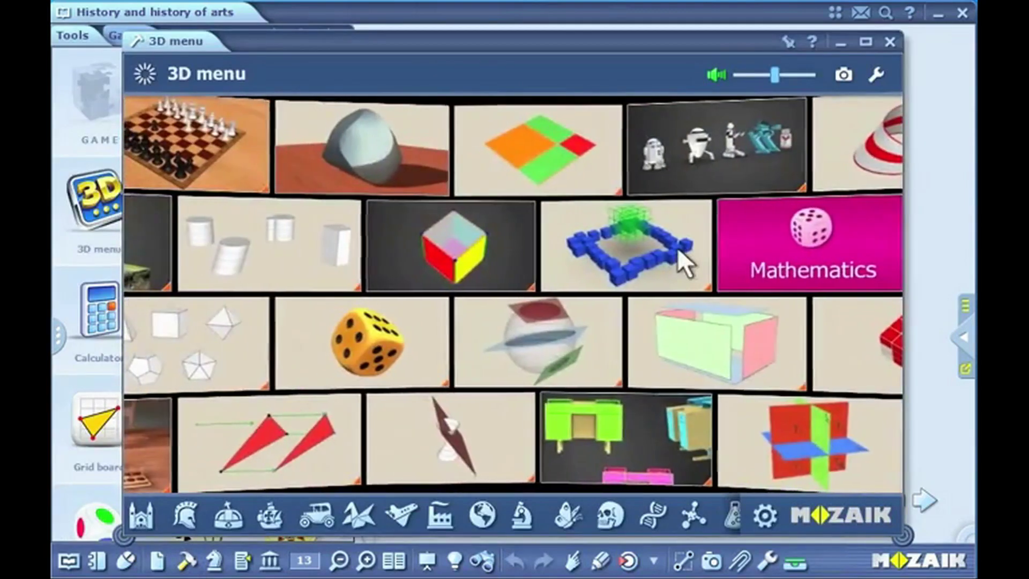
pyautogui.click(338, 511)
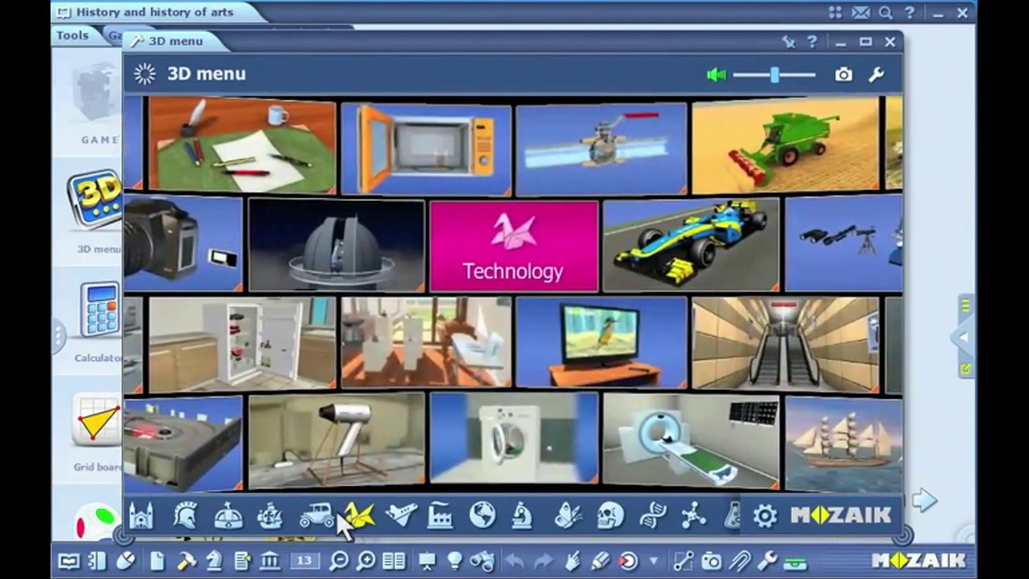
pyautogui.click(282, 512)
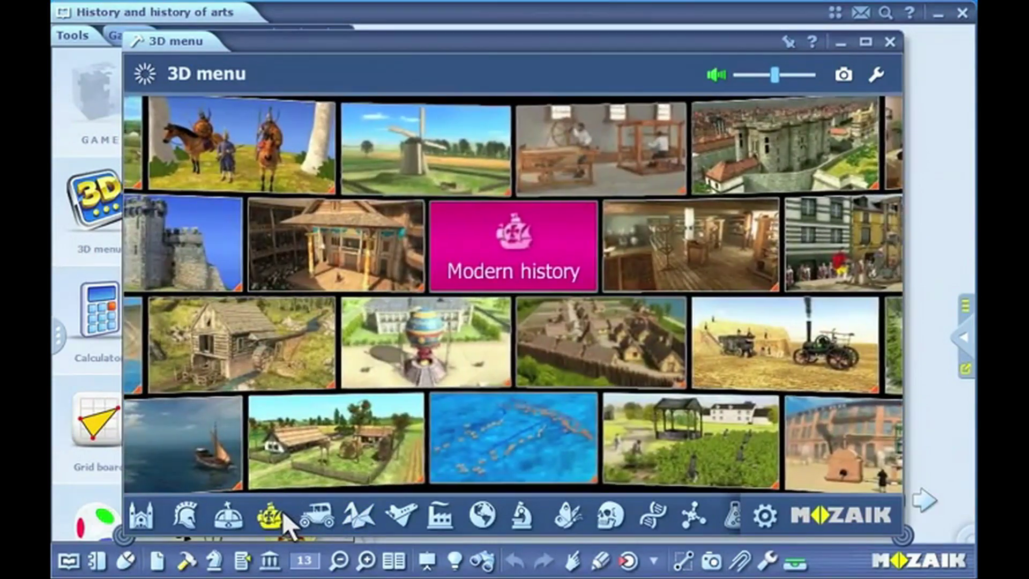
pyautogui.click(349, 276)
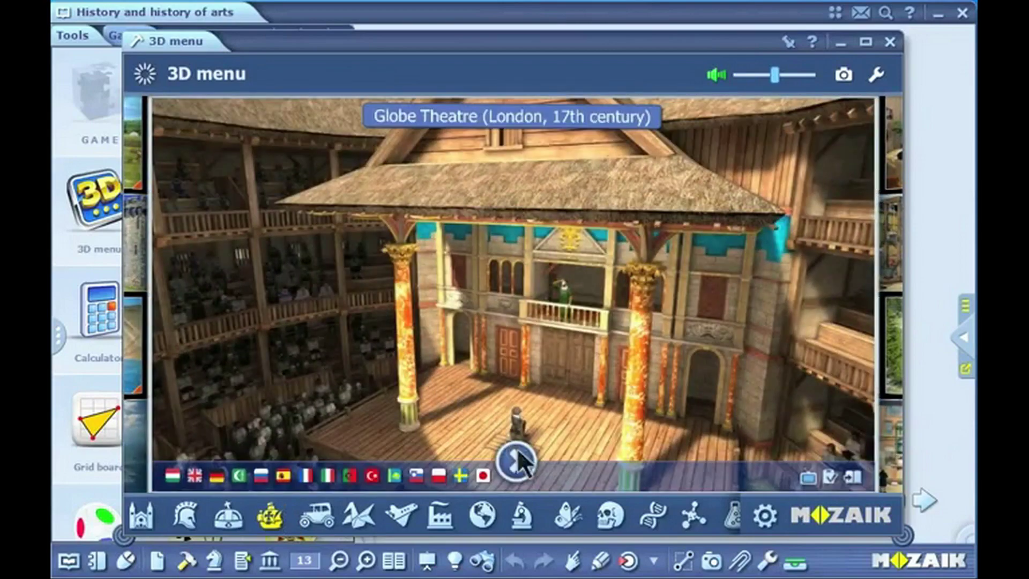
pyautogui.click(515, 458)
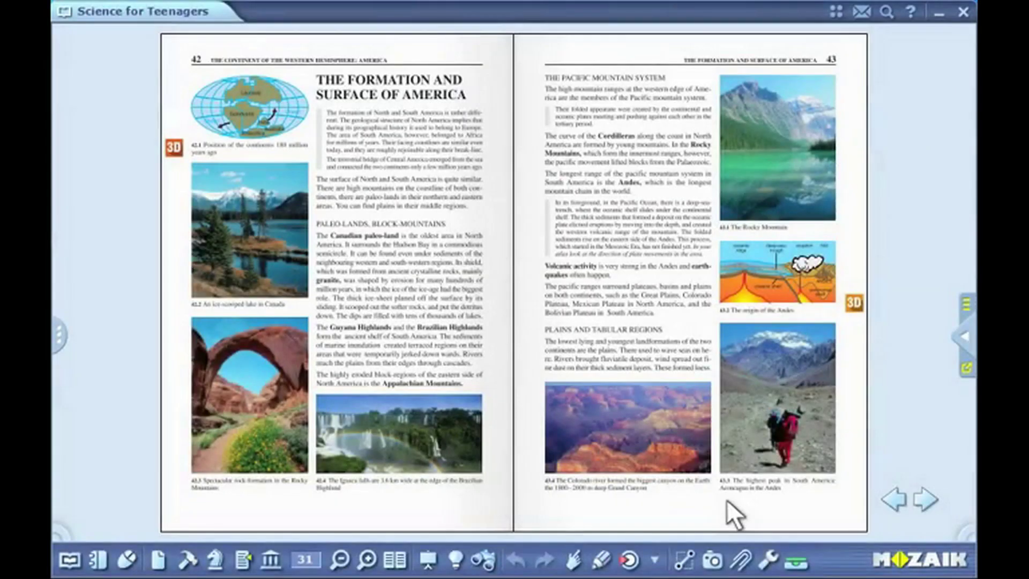
# Filter the media library to videos in the Geography subject.
pyautogui.click(627, 560)
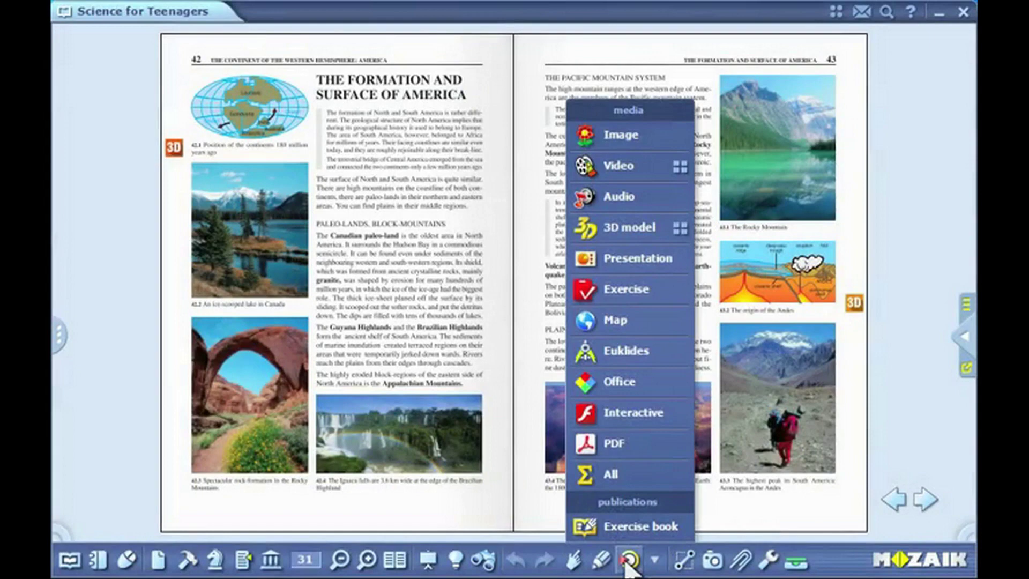
pyautogui.click(617, 173)
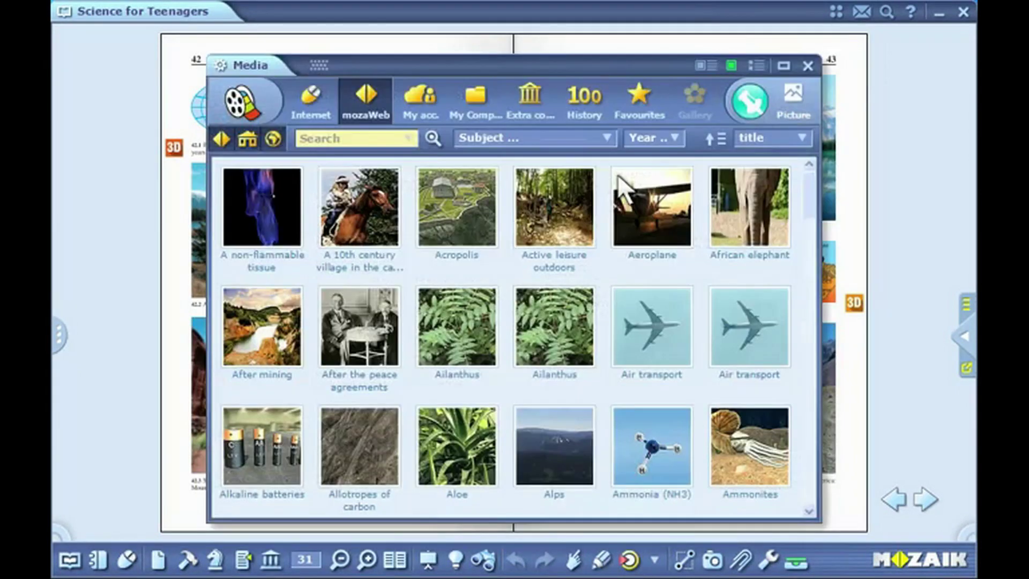
pyautogui.click(576, 142)
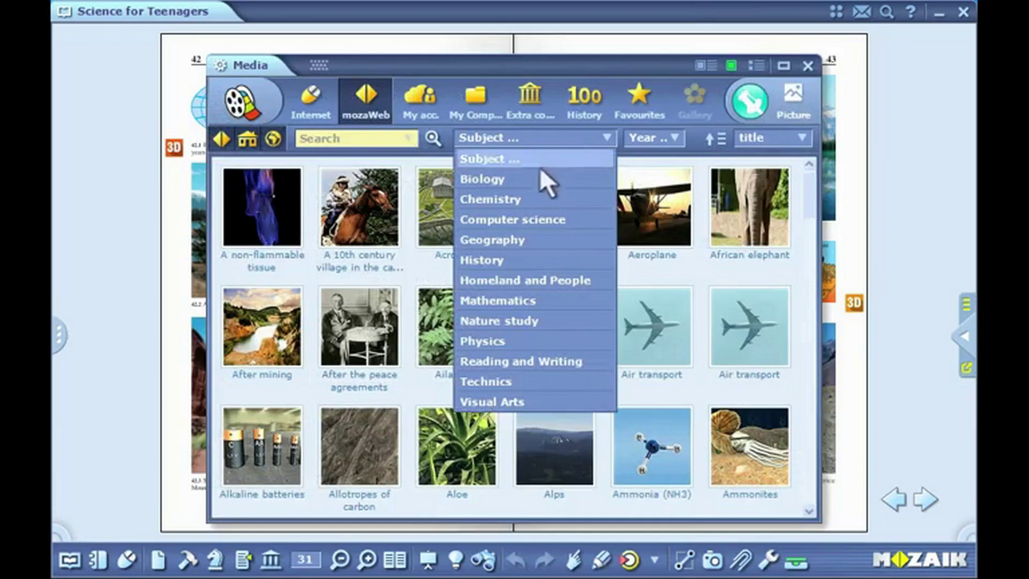
pyautogui.click(489, 238)
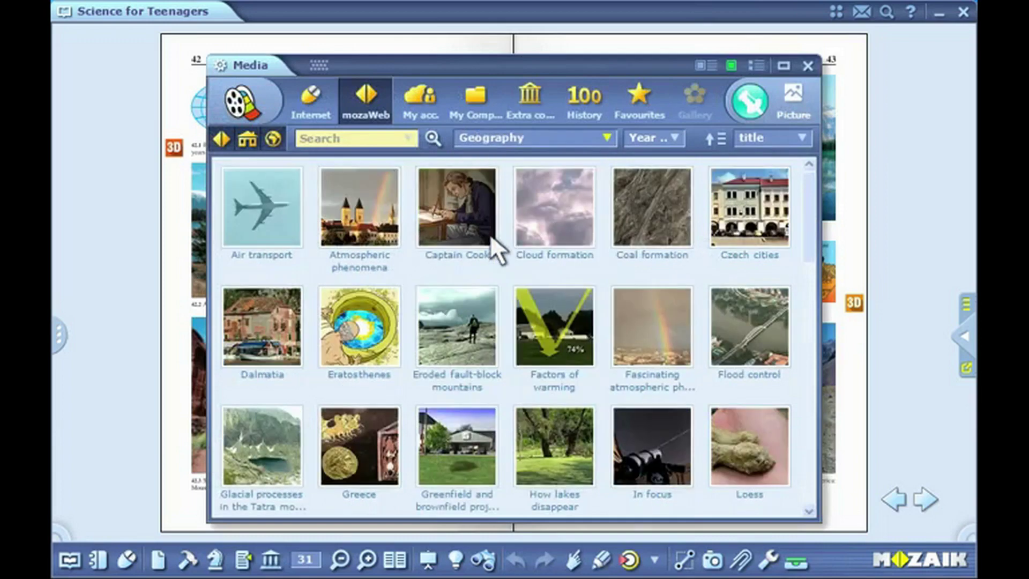
# Search 'london' and play the London, the oldest metropolis video.
pyautogui.click(363, 136)
pyautogui.write('london')
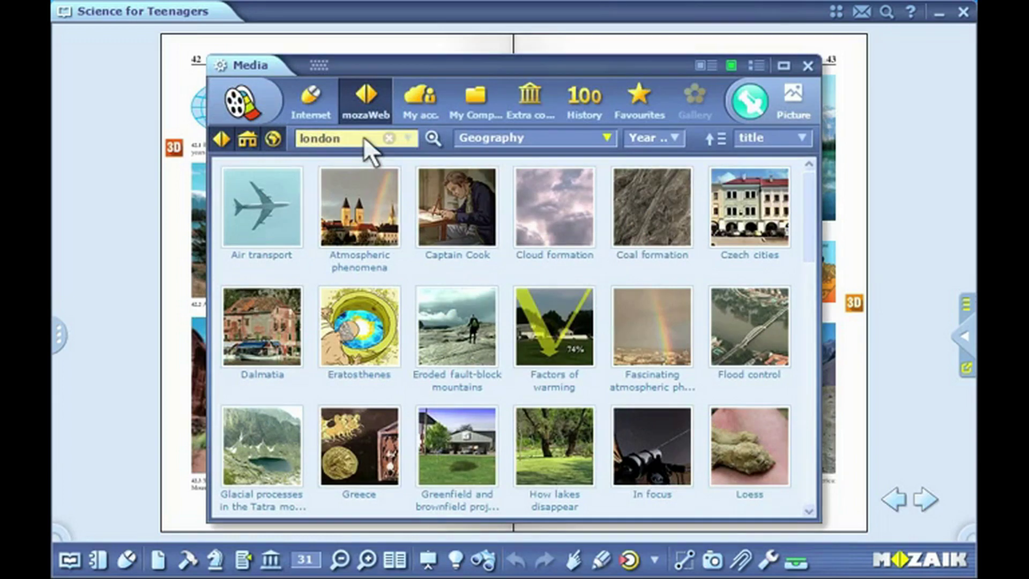
pyautogui.click(432, 139)
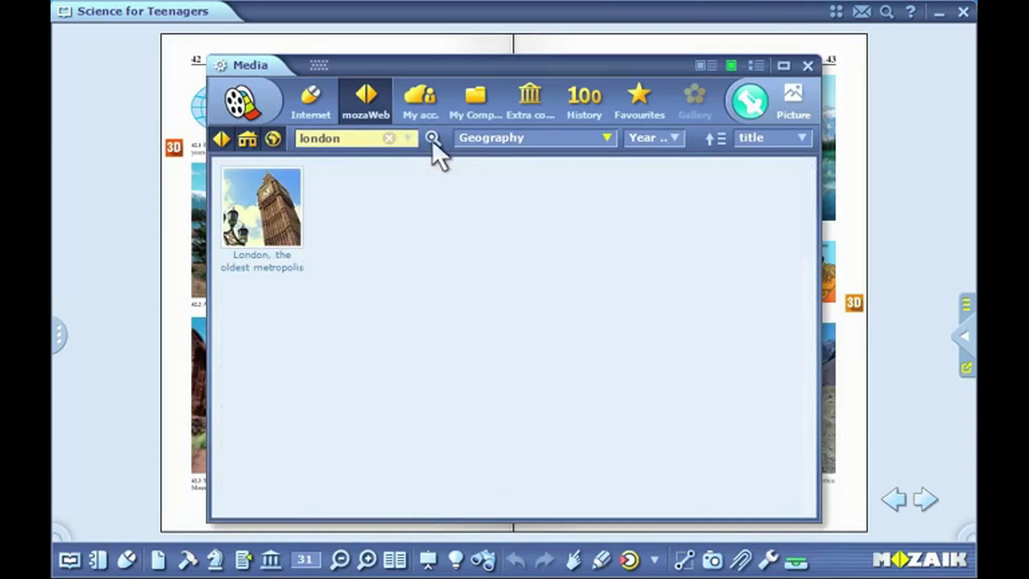
pyautogui.click(288, 191)
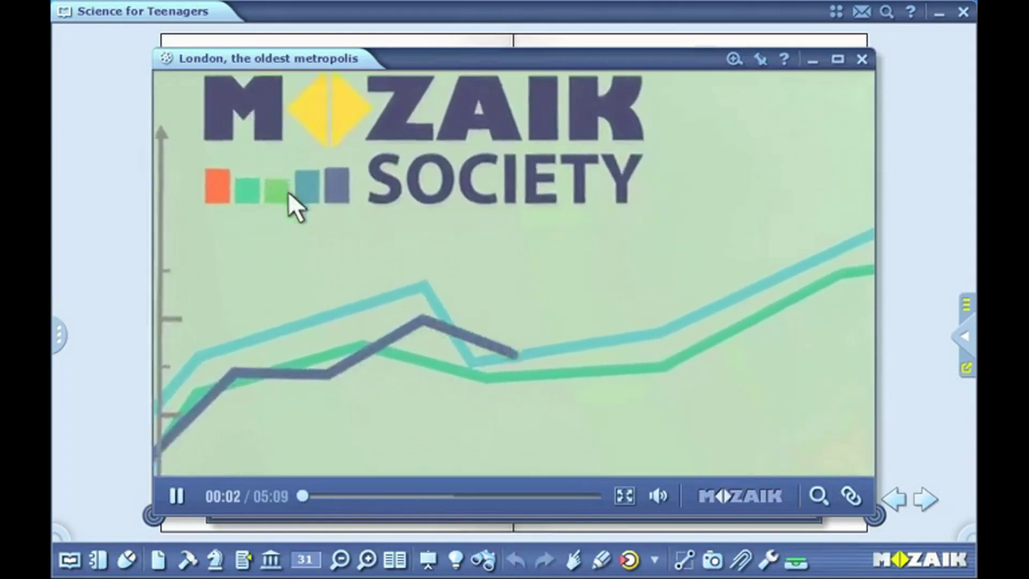
# Skip the London video ahead to the map, back to 00:22, and pause it.
pyautogui.click(543, 253)
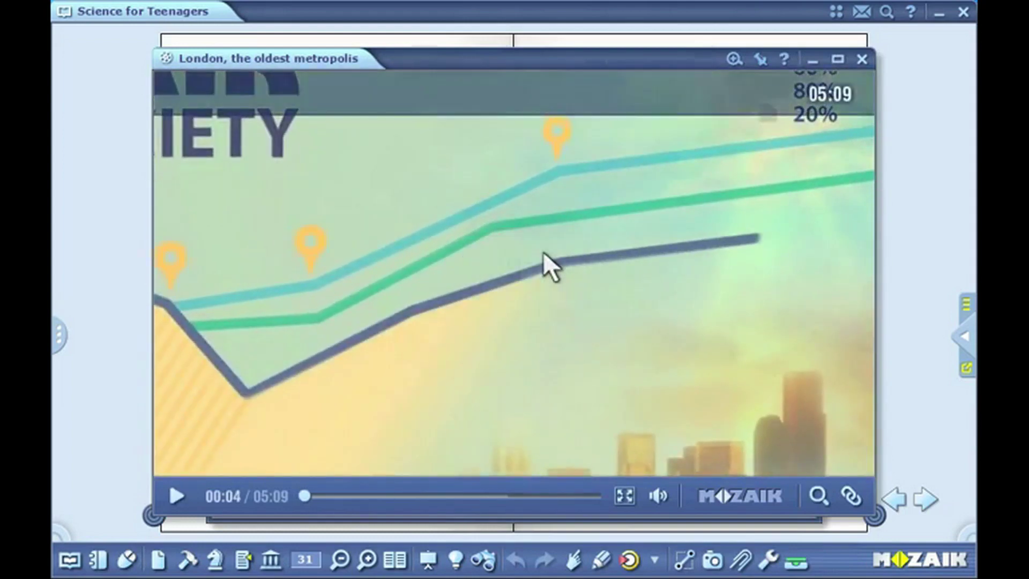
pyautogui.click(542, 252)
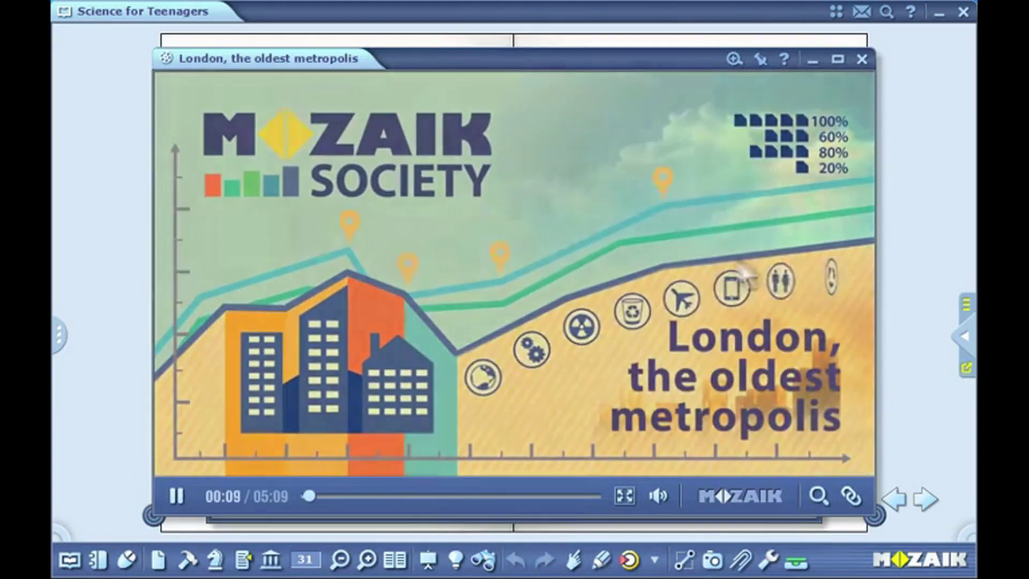
pyautogui.press('Right')
pyautogui.press('Right')
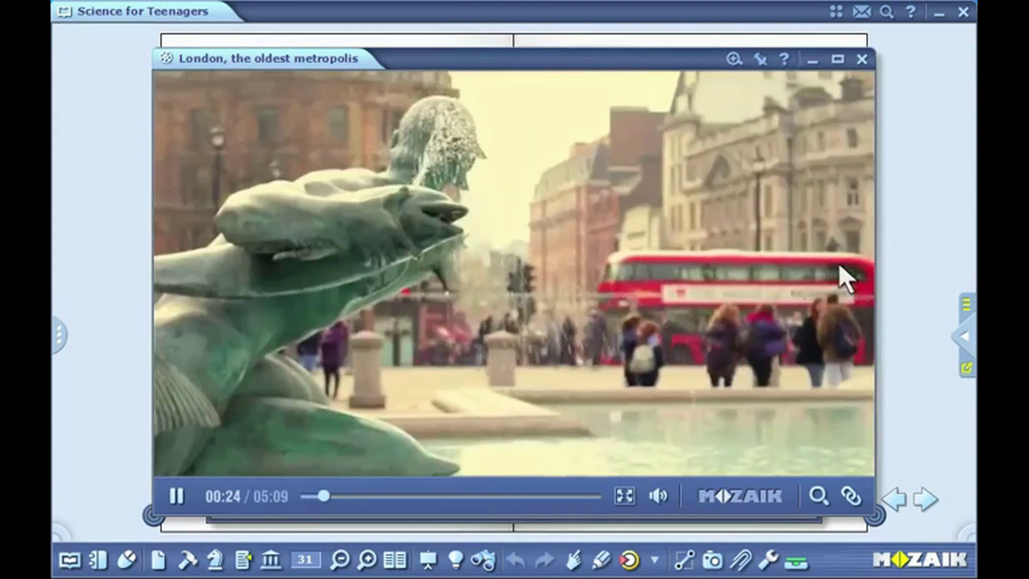
pyautogui.press('Right')
pyautogui.press('Right')
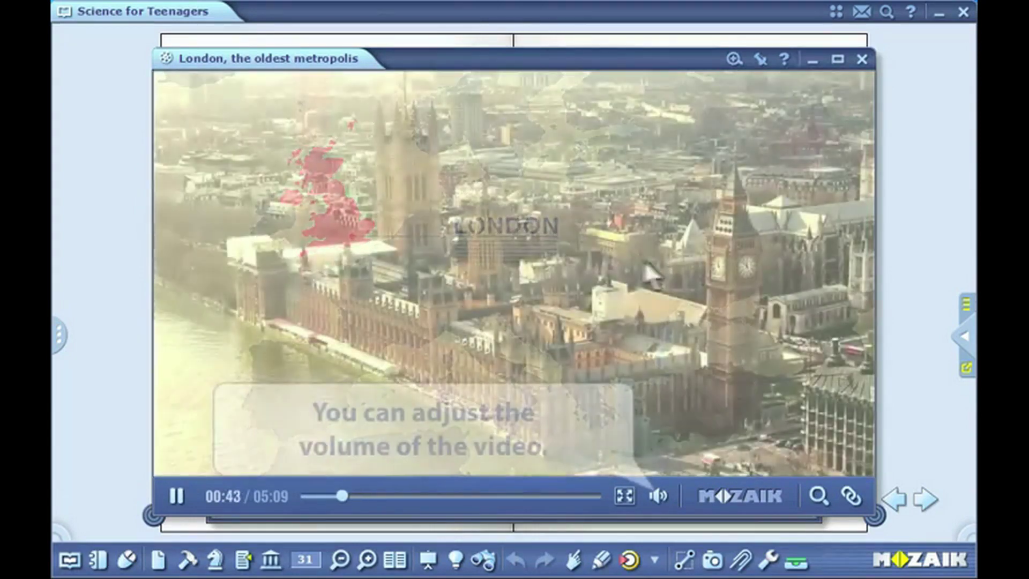
pyautogui.press('Left')
pyautogui.press('Left')
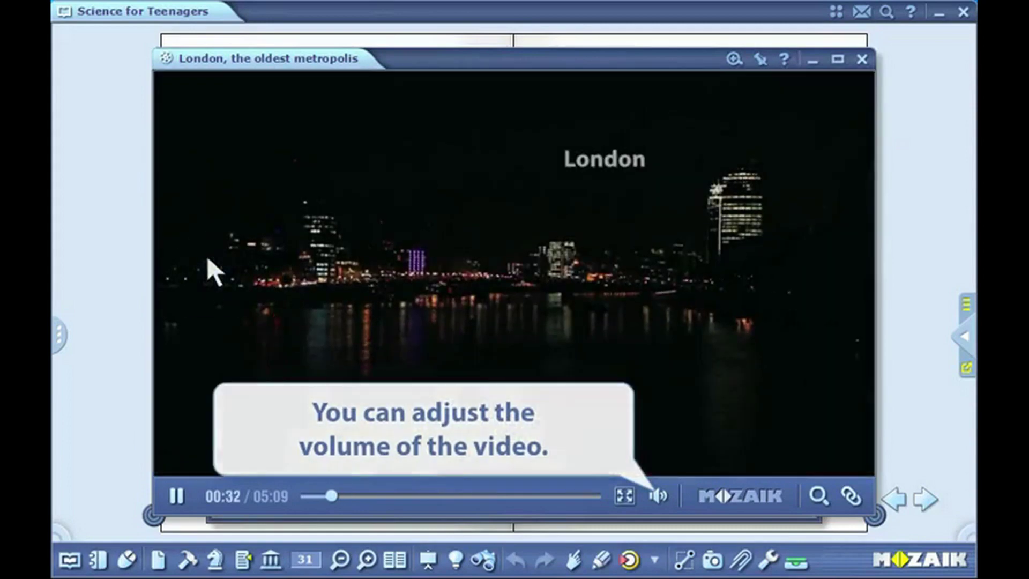
pyautogui.press('Left')
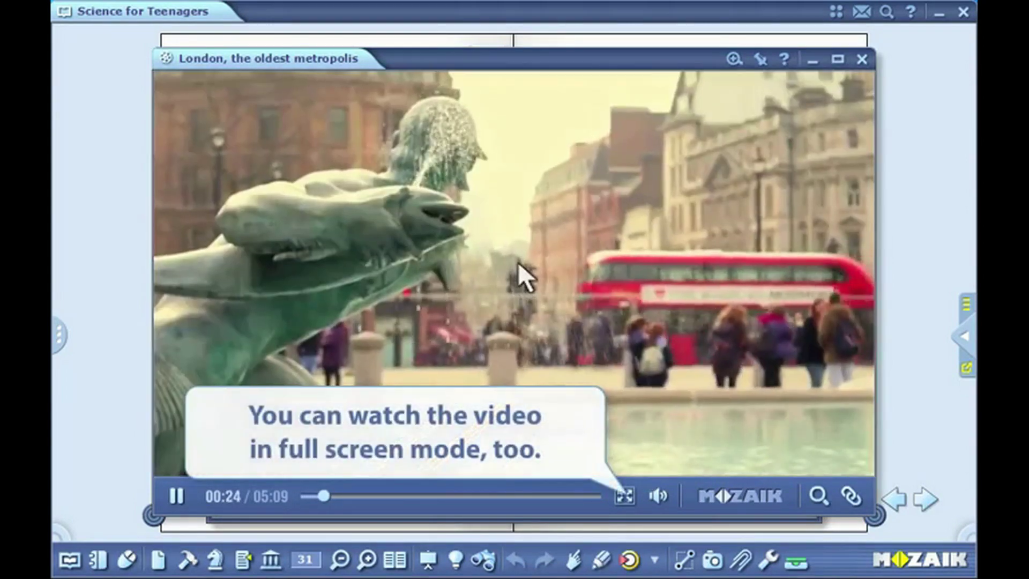
pyautogui.click(519, 263)
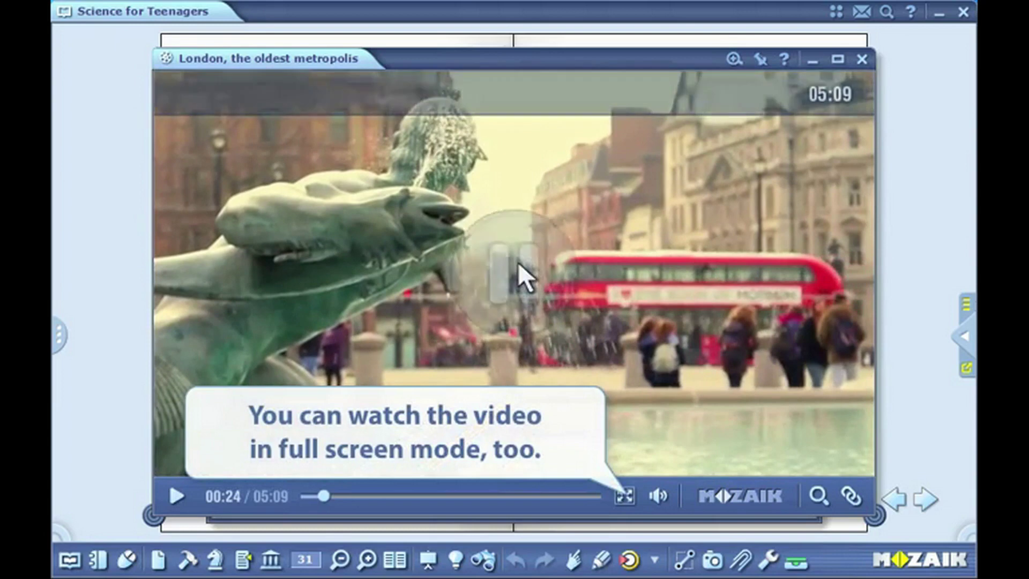
# Search related videos for 'cities', clear the search, and close the video player.
pyautogui.click(817, 494)
pyautogui.write('cities')
pyautogui.press('Return')
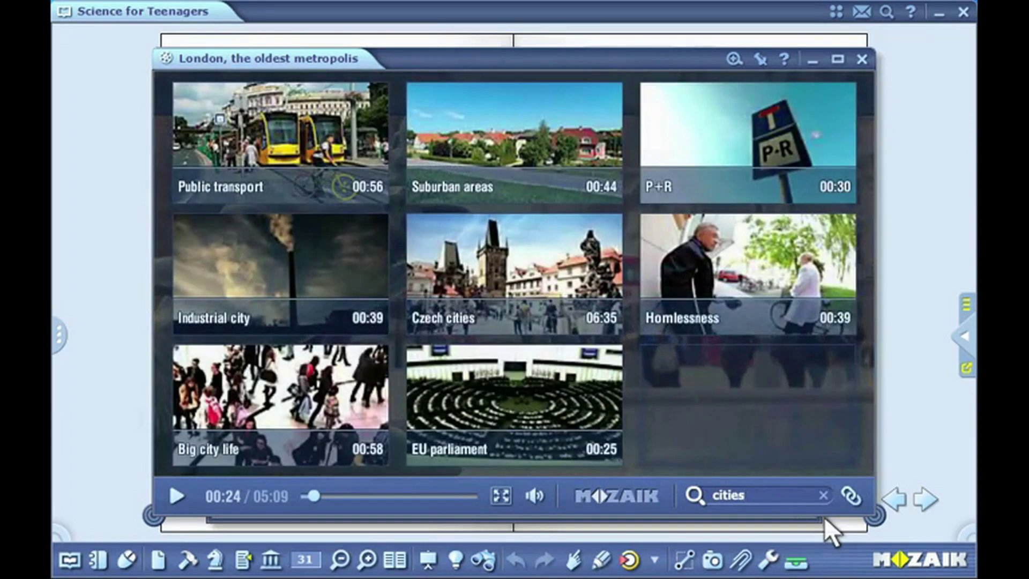
pyautogui.click(823, 495)
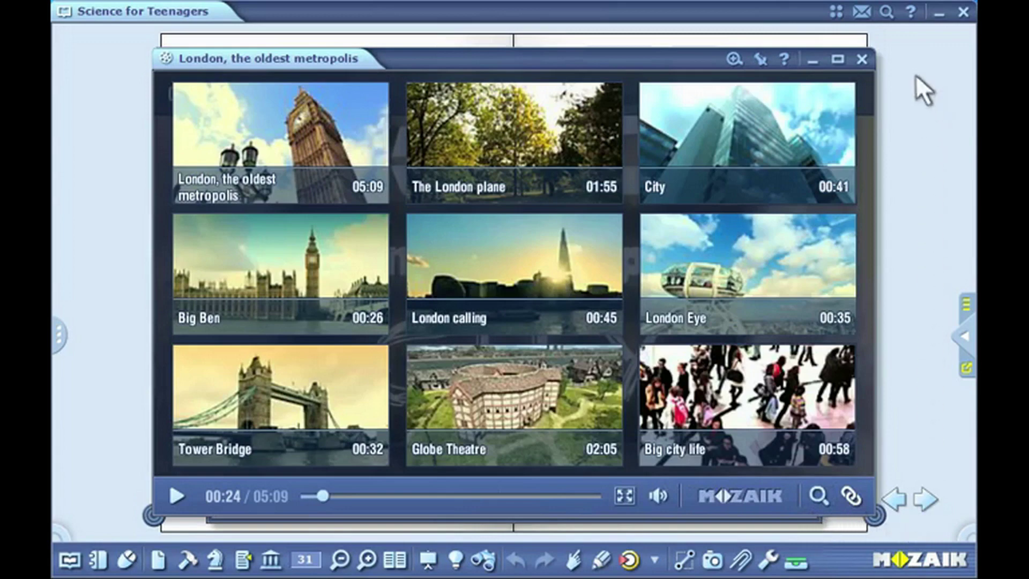
pyautogui.click(861, 59)
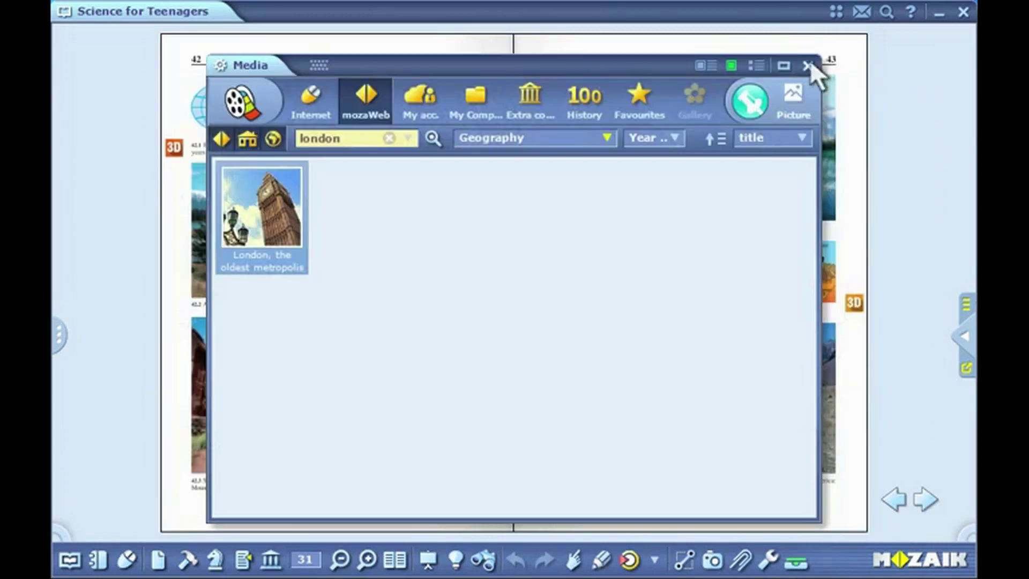
# Open the Video library and browse the Physics, Nature, Art and History categories.
pyautogui.click(808, 62)
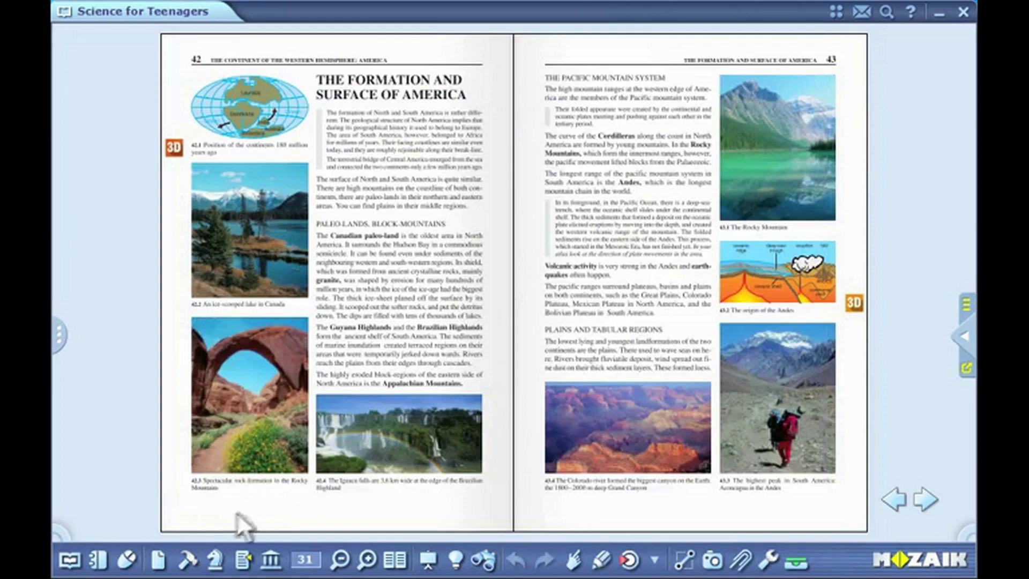
pyautogui.click(189, 560)
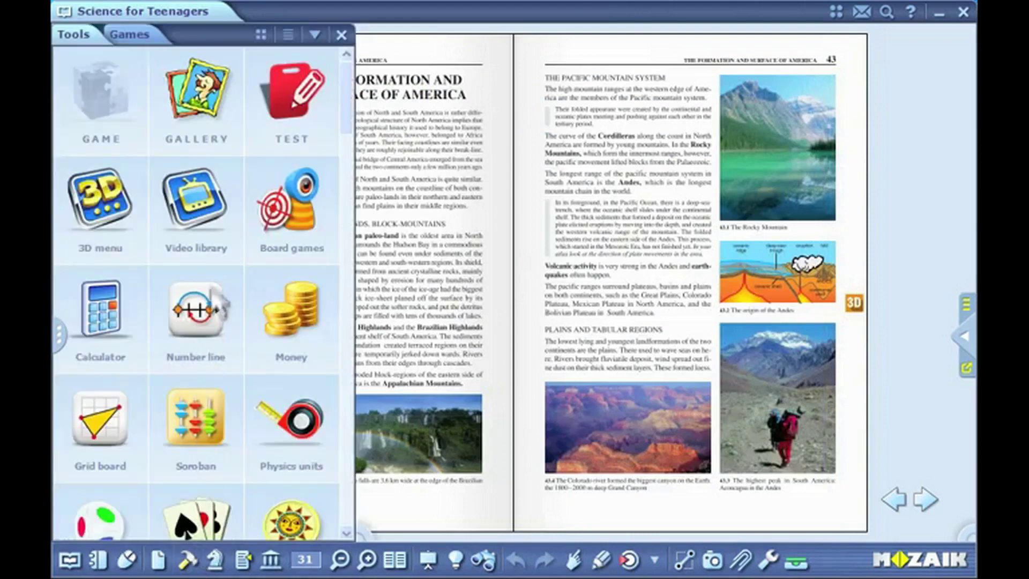
pyautogui.click(218, 220)
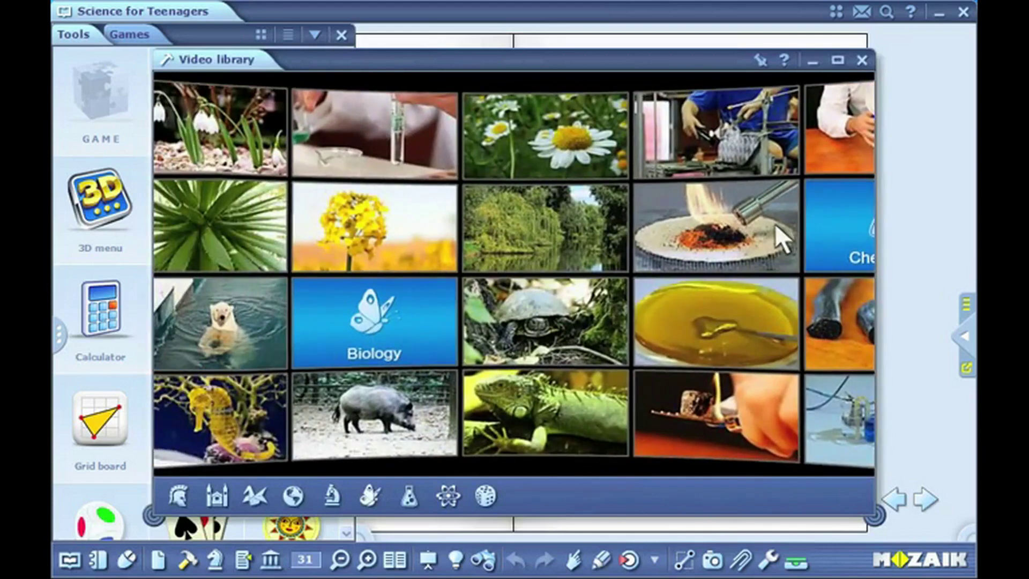
pyautogui.click(446, 487)
pyautogui.click(331, 490)
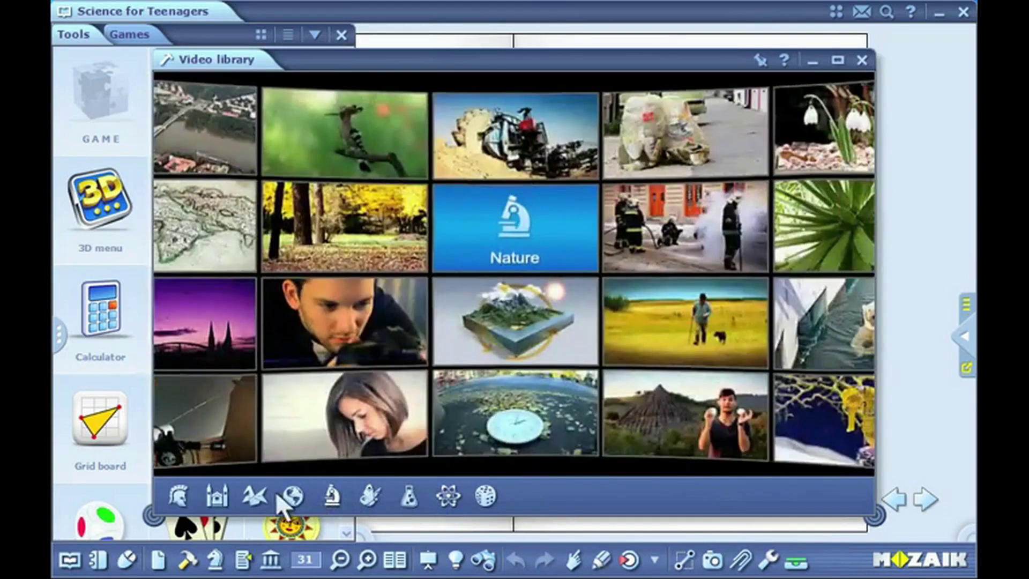
pyautogui.click(256, 494)
pyautogui.click(178, 496)
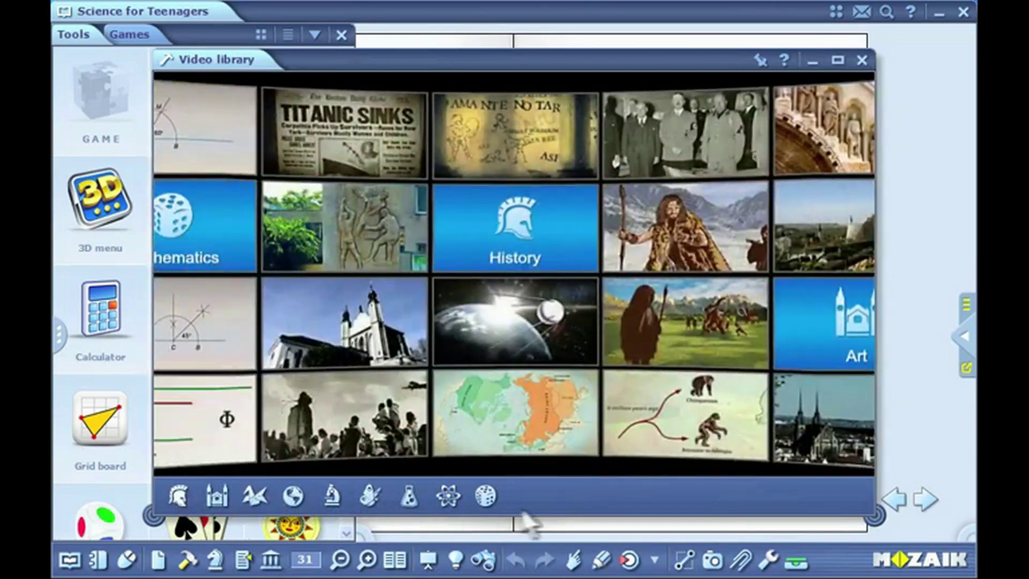
# Play the space flight history video, jumping to 00:56, 02:39 and 03:38, then return to the grid.
pyautogui.click(579, 338)
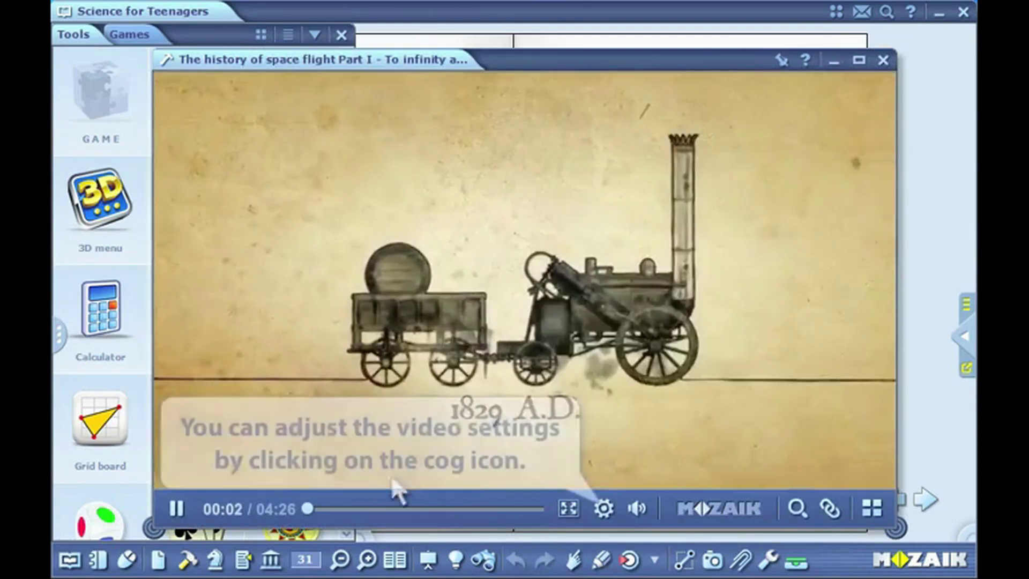
pyautogui.click(359, 506)
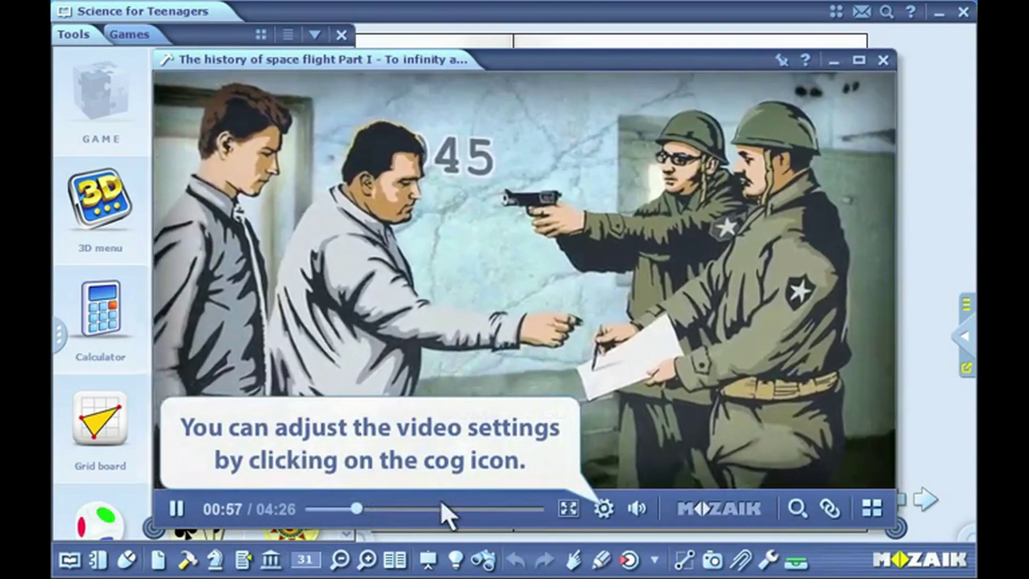
pyautogui.click(443, 508)
pyautogui.click(500, 508)
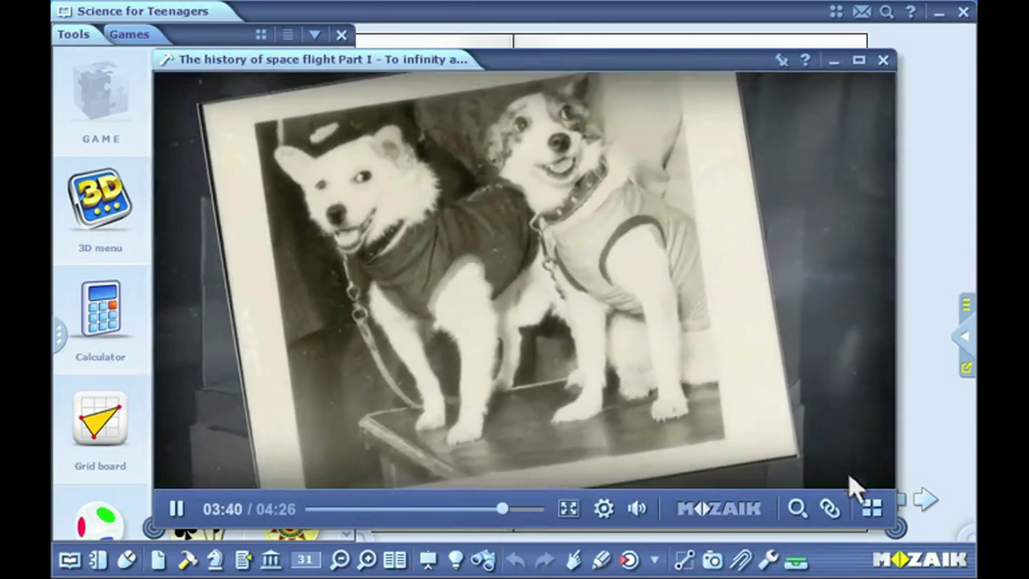
pyautogui.click(867, 504)
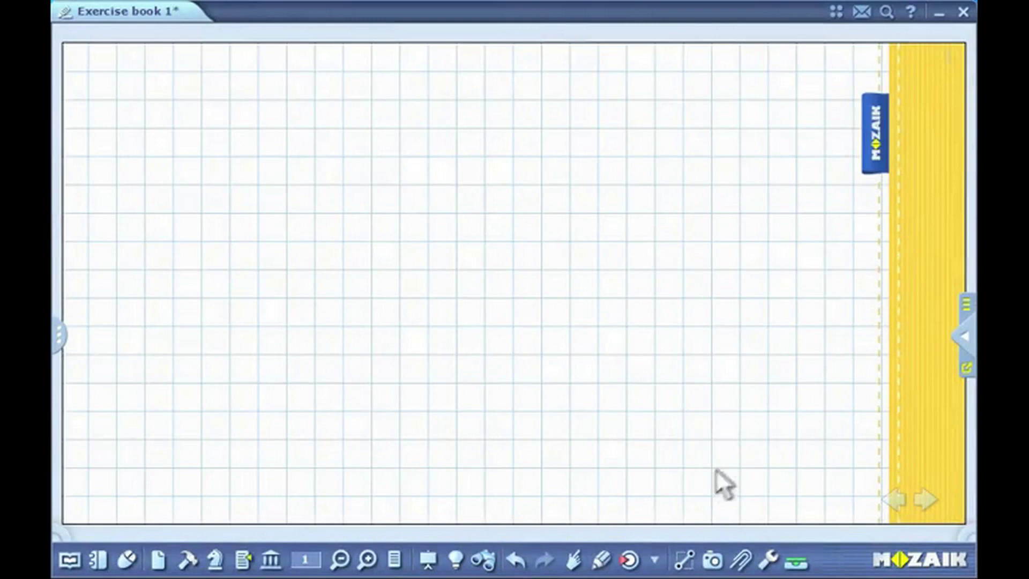
# Bring up the exercise book drawing tools, trying geometry instruments and coloured pencils.
pyautogui.click(604, 559)
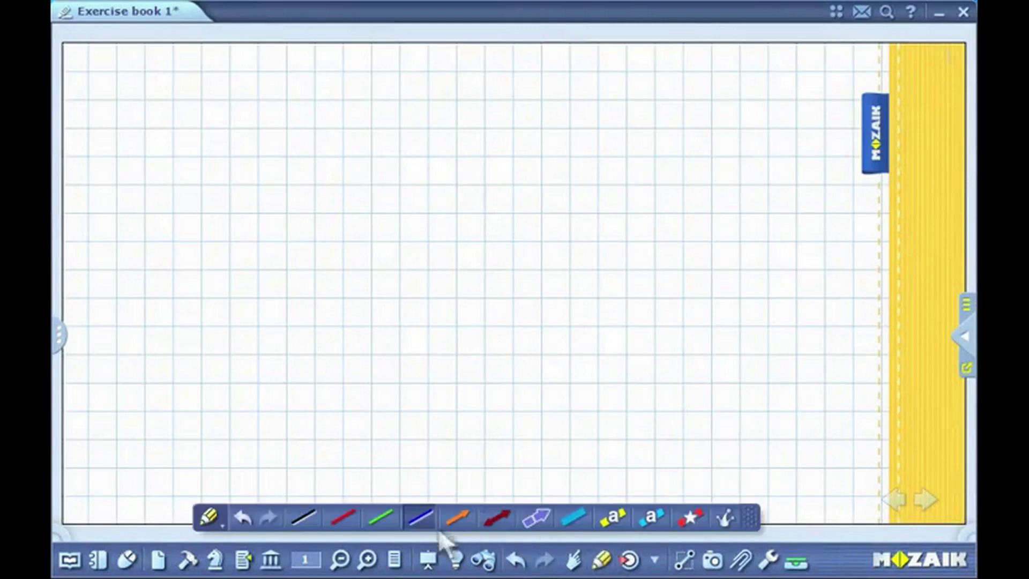
pyautogui.click(210, 517)
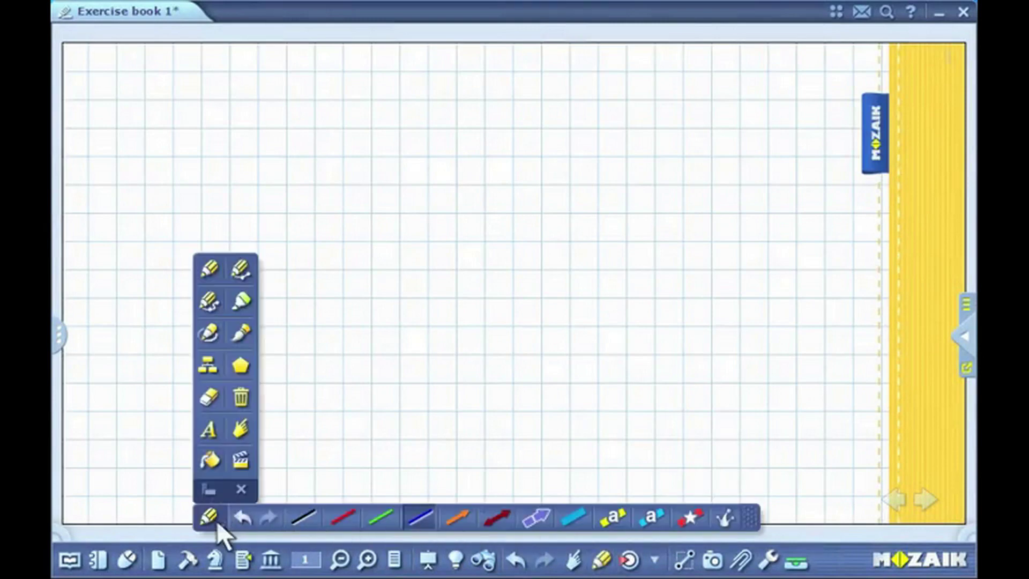
pyautogui.click(216, 520)
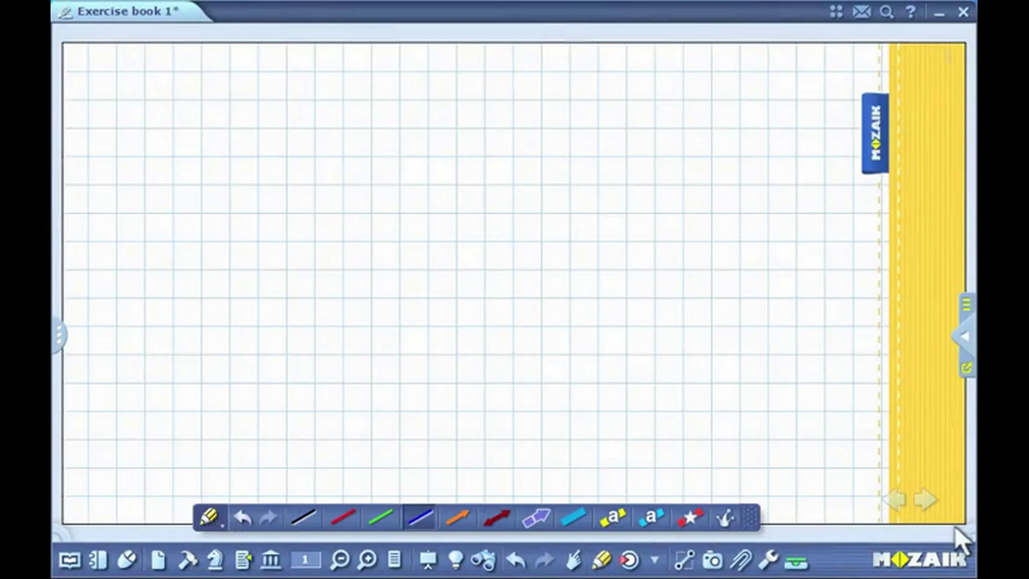
pyautogui.moveTo(960, 526)
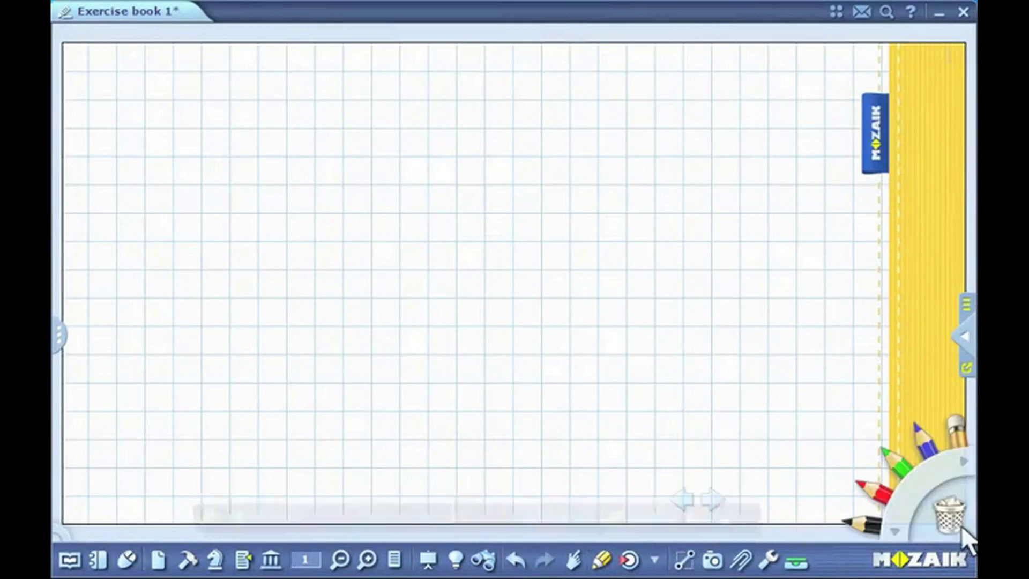
pyautogui.click(963, 464)
pyautogui.click(966, 466)
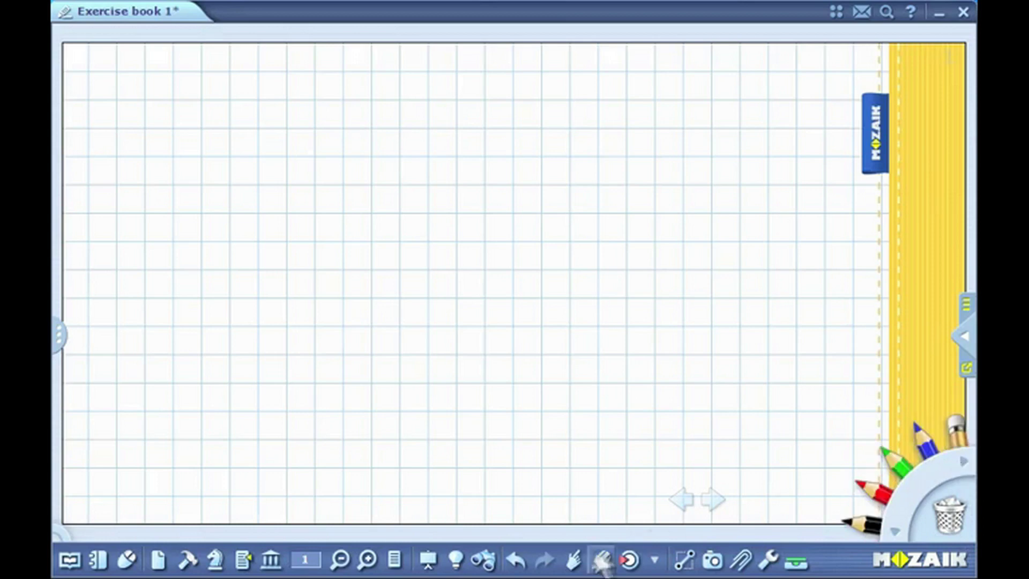
# Place a blue 3-D cube on the page and handwrite a title with the pen.
pyautogui.click(629, 560)
pyautogui.click(207, 533)
pyautogui.click(246, 386)
pyautogui.click(298, 311)
pyautogui.click(209, 518)
pyautogui.click(208, 517)
pyautogui.click(238, 458)
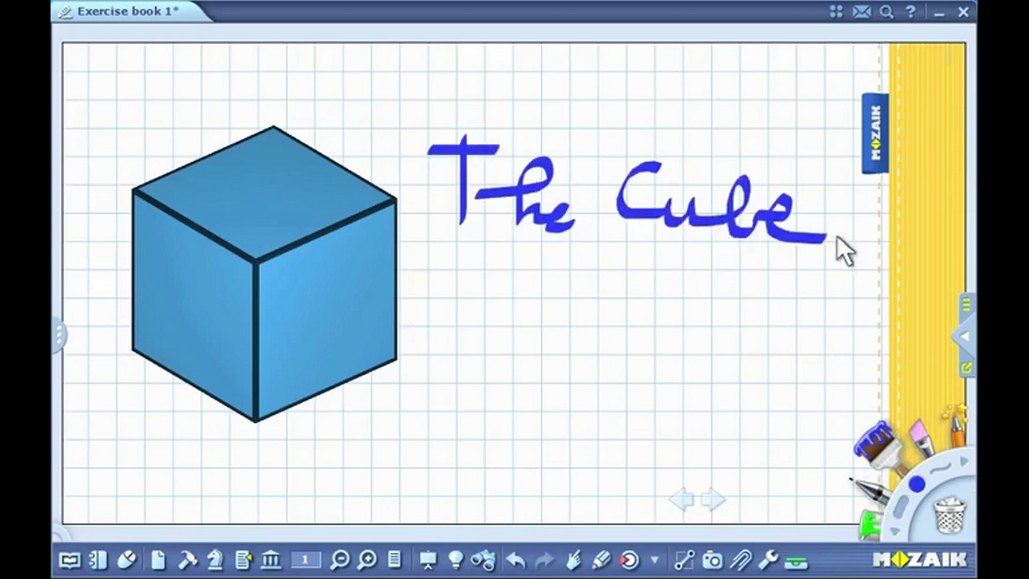
# Add the text 'The cube has six sides and twelve edges' and highlight 'twelve' in pink.
pyautogui.click(577, 560)
pyautogui.click(207, 518)
pyautogui.click(207, 426)
pyautogui.click(510, 307)
pyautogui.write('T')
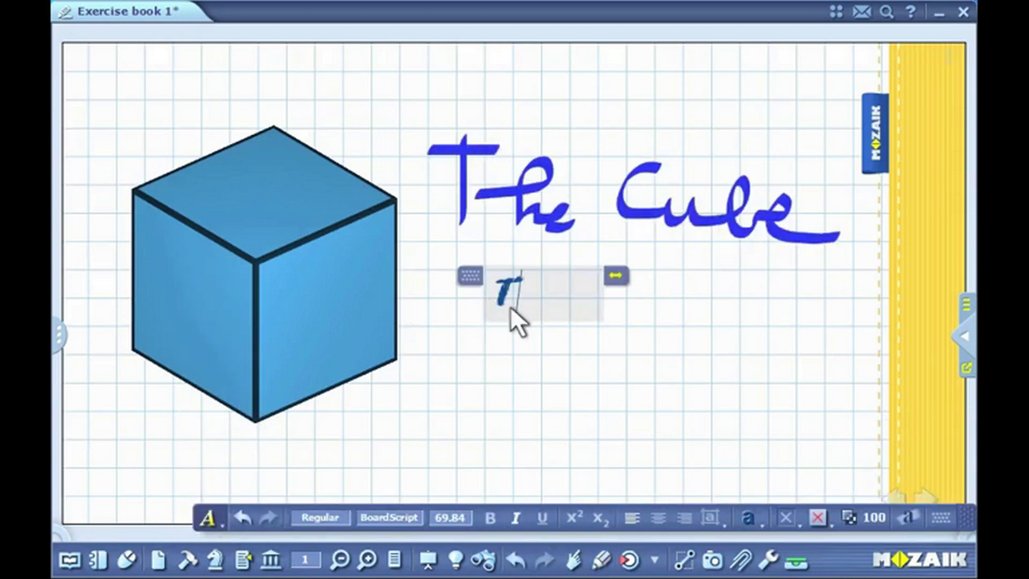
pyautogui.write('he cube has six sides and twelve')
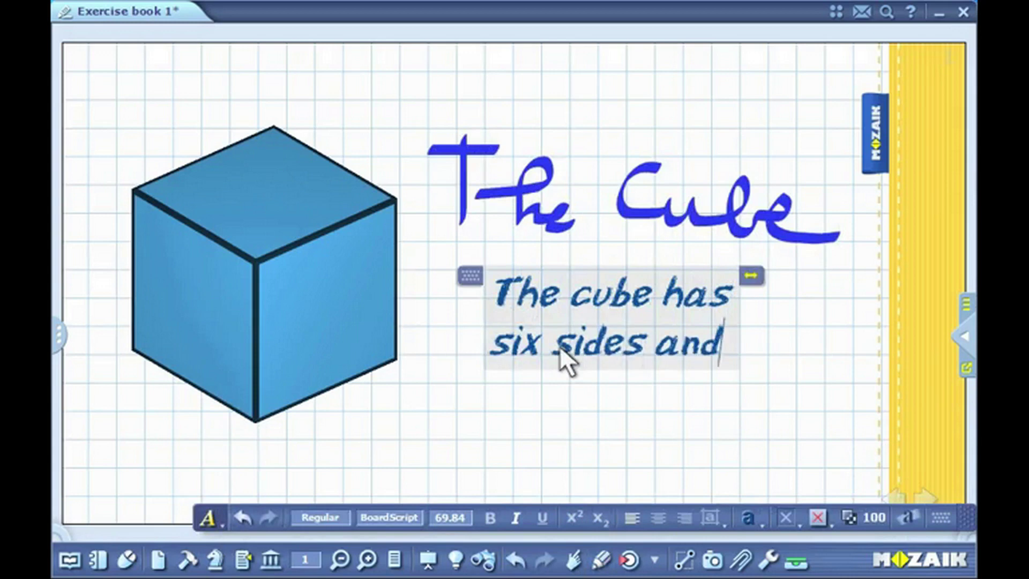
pyautogui.write(' edges.')
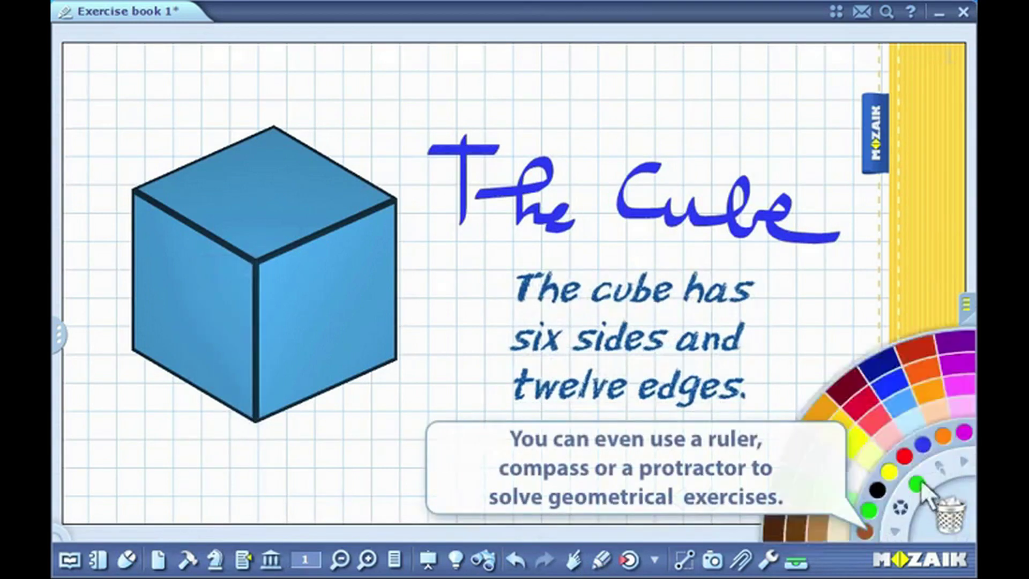
pyautogui.moveTo(509, 386); pyautogui.dragTo(627, 386)
pyautogui.click(917, 484)
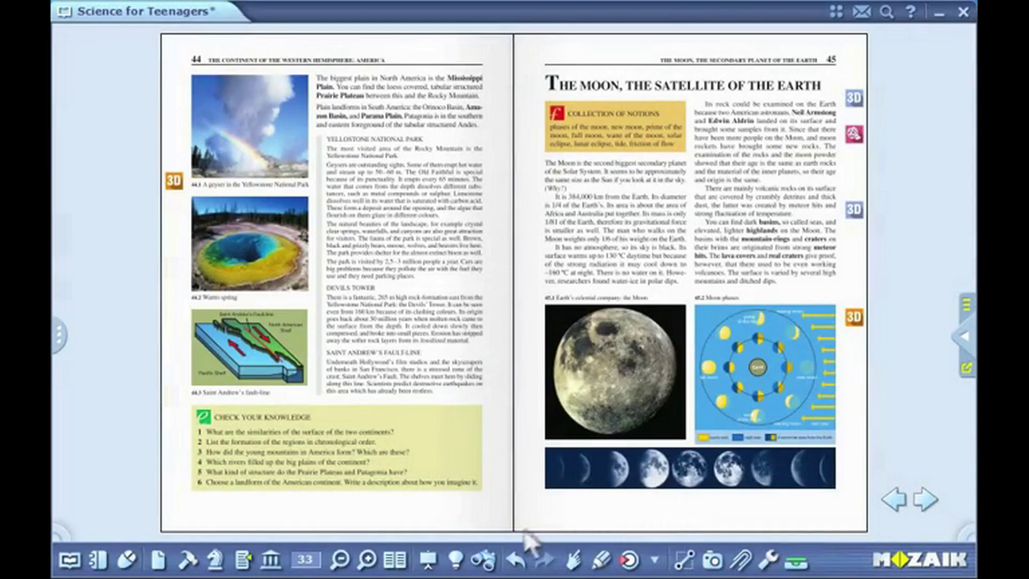
# Hide the Mozaik extras layer and show it again.
pyautogui.click(450, 562)
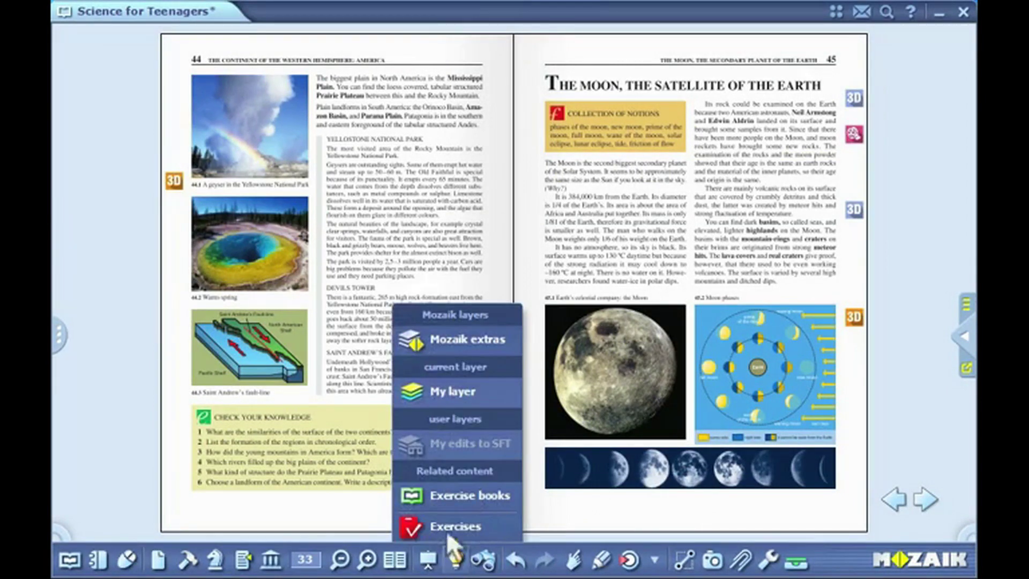
pyautogui.click(454, 339)
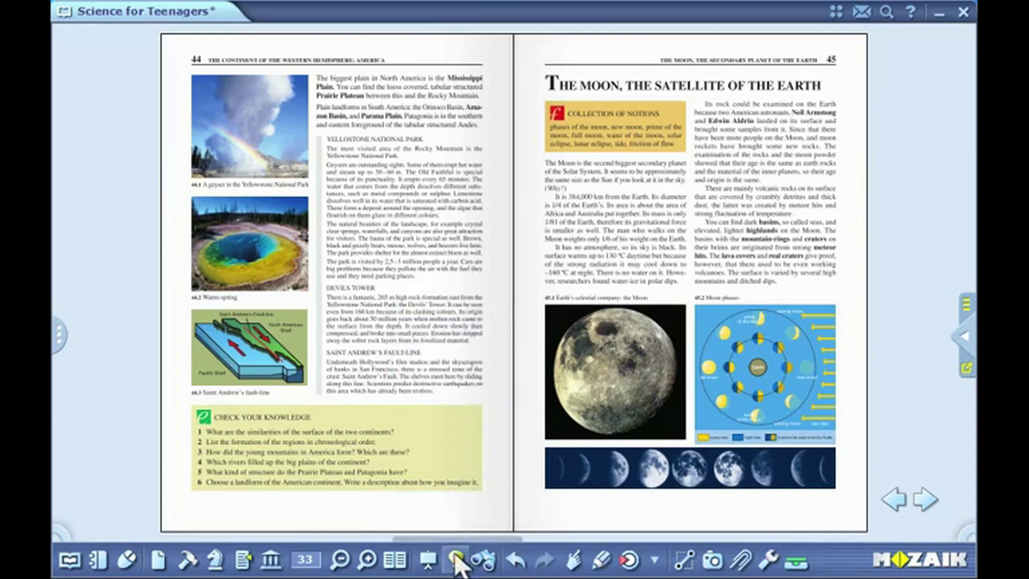
pyautogui.click(456, 559)
pyautogui.click(455, 338)
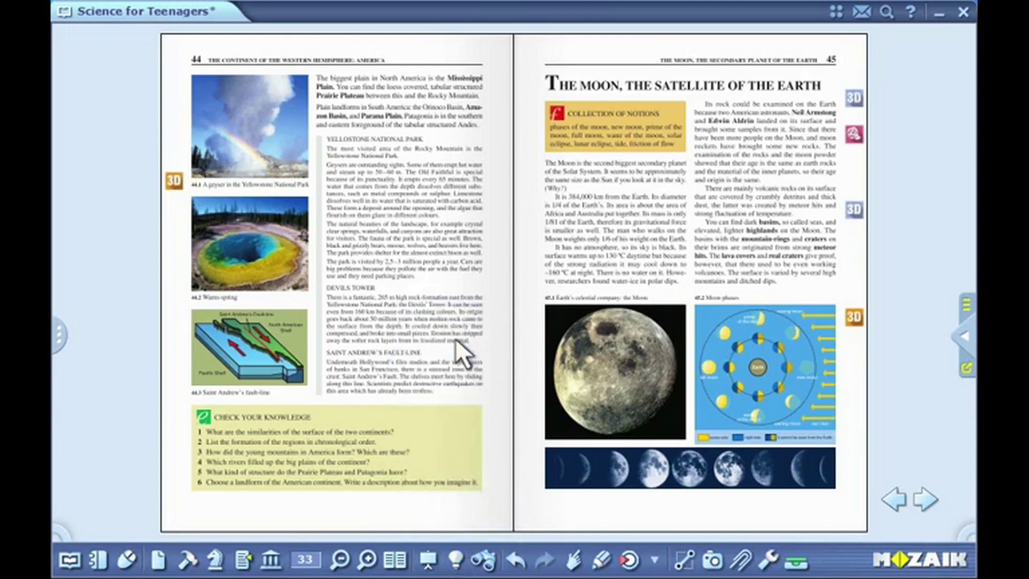
# Highlight the Moon-rock paragraph on page 45 in cyan, then hide and reshow My layer.
pyautogui.click(959, 520)
pyautogui.moveTo(712, 104)
pyautogui.mouseDown()
pyautogui.moveTo(697, 121)
pyautogui.moveTo(838, 121)
pyautogui.moveTo(696, 131)
pyautogui.moveTo(836, 146)
pyautogui.moveTo(697, 161)
pyautogui.moveTo(781, 181)
pyautogui.moveTo(697, 181)
pyautogui.moveTo(763, 180)
pyautogui.mouseUp()
pyautogui.click(970, 536)
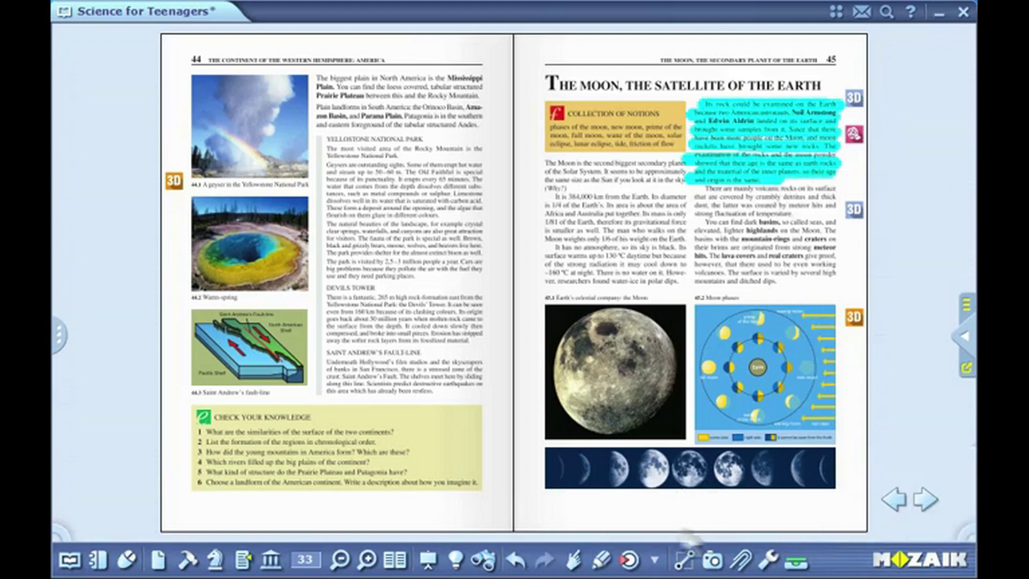
pyautogui.click(455, 558)
pyautogui.click(459, 400)
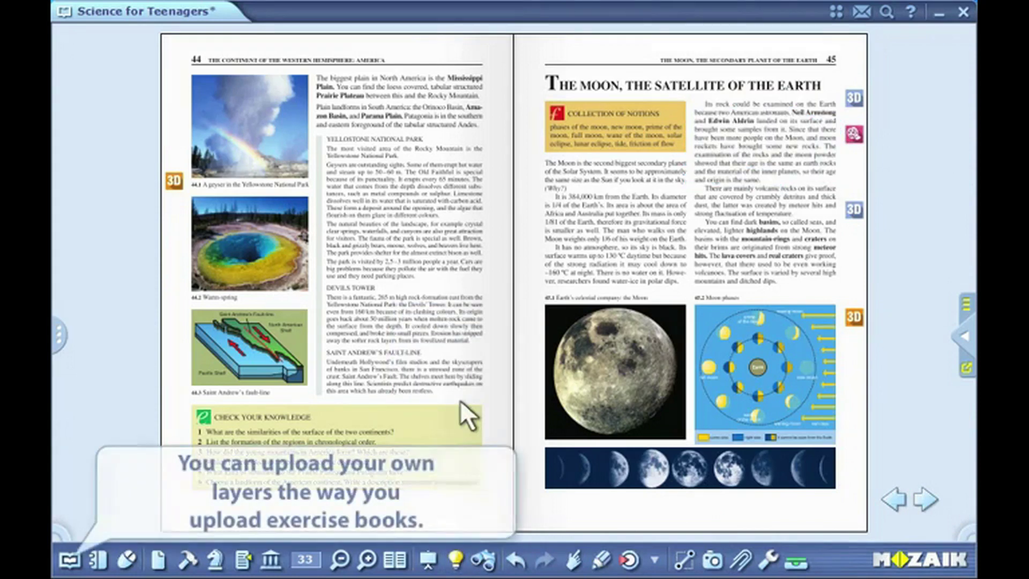
pyautogui.click(455, 559)
pyautogui.click(457, 391)
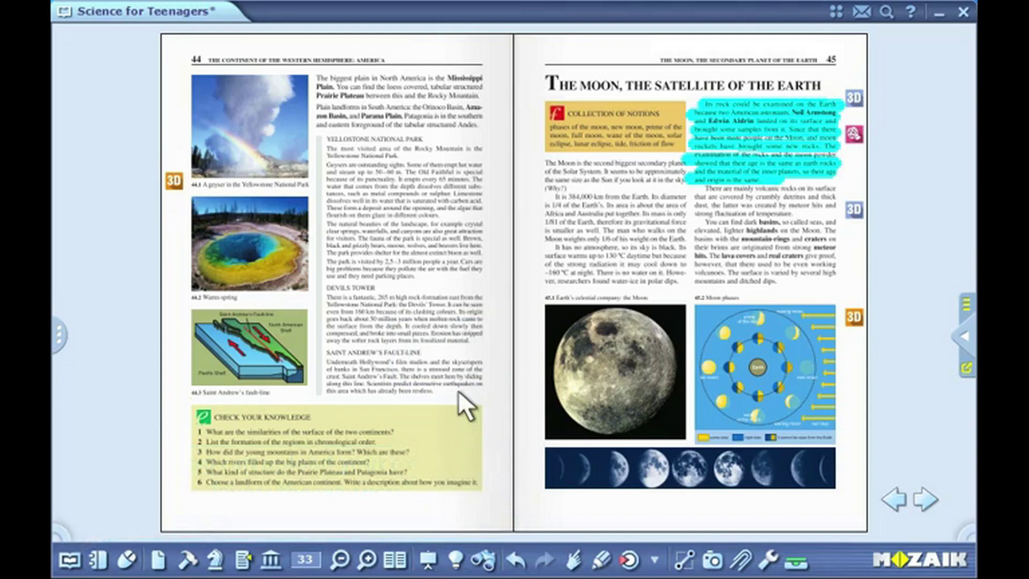
pyautogui.click(435, 553)
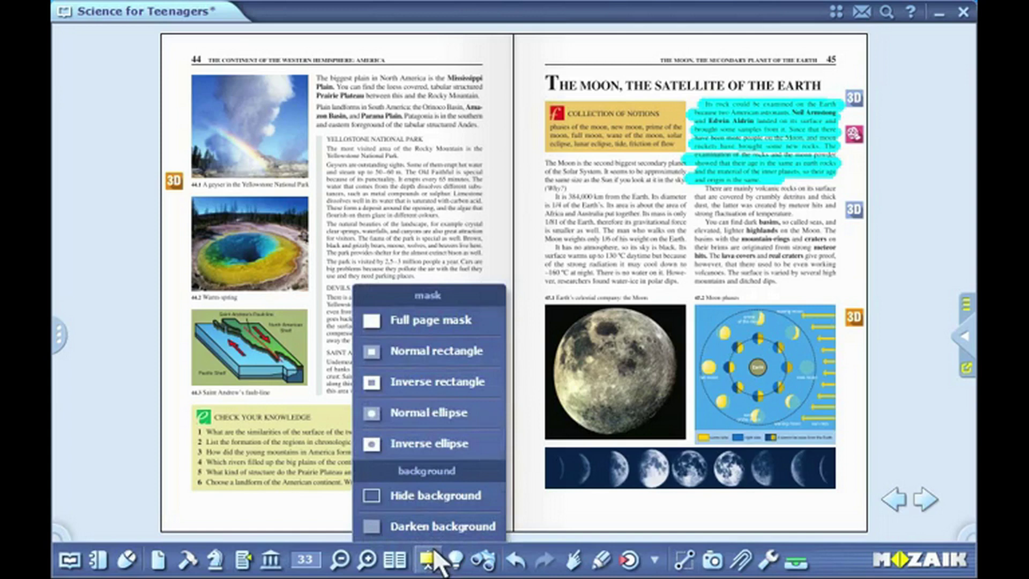
# Turn Hide background on and then off again.
pyautogui.click(436, 497)
pyautogui.click(435, 554)
pyautogui.click(434, 497)
# Add a Normal rectangle mask over the pages and resize it to reveal the Moon page.
pyautogui.click(428, 557)
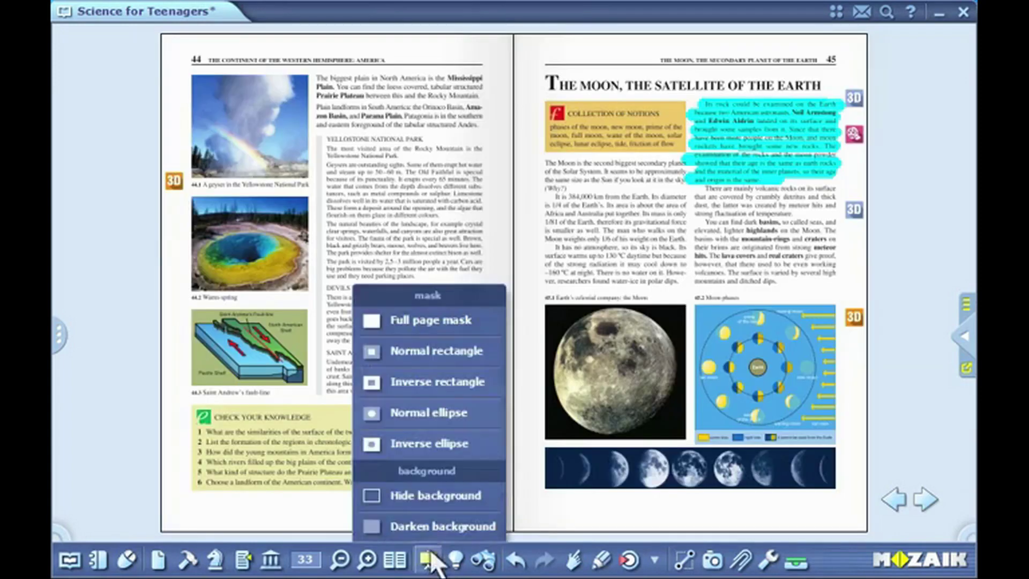
pyautogui.click(435, 351)
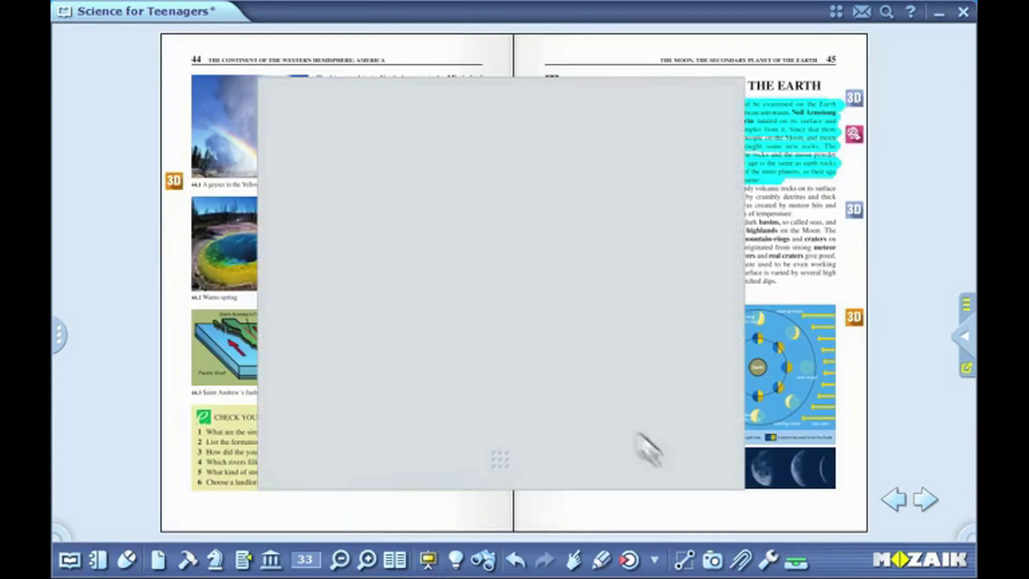
pyautogui.moveTo(731, 483); pyautogui.dragTo(478, 403)
pyautogui.moveTo(403, 246); pyautogui.dragTo(439, 229)
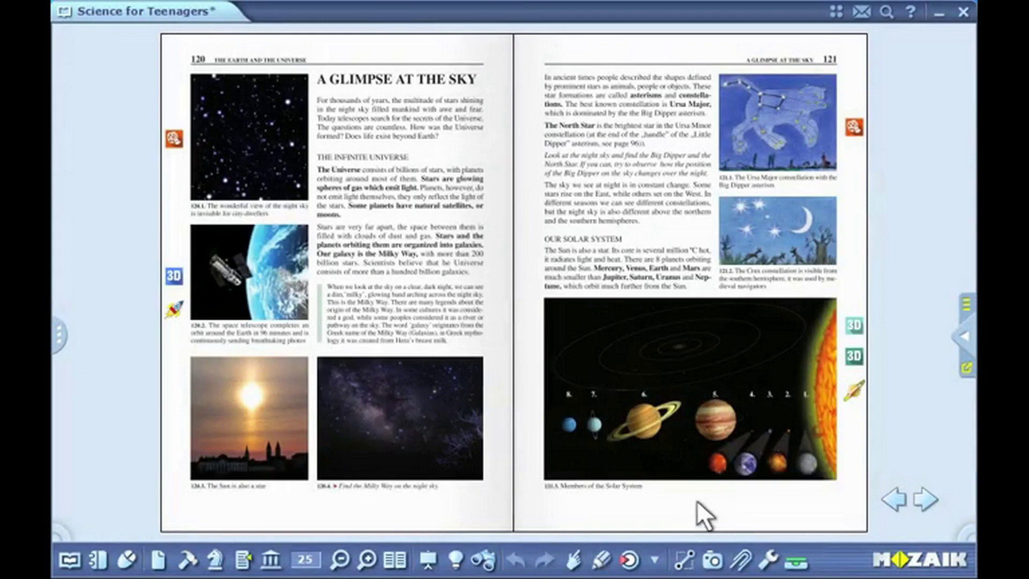
# Search the book for 'earth' and step through the hits to page 121.
pyautogui.click(483, 559)
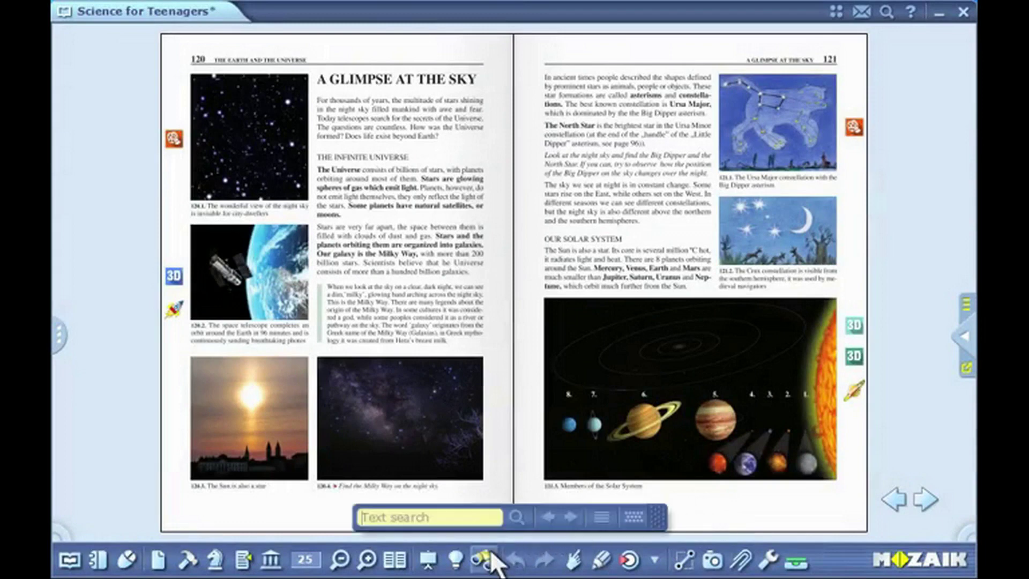
pyautogui.write('earth')
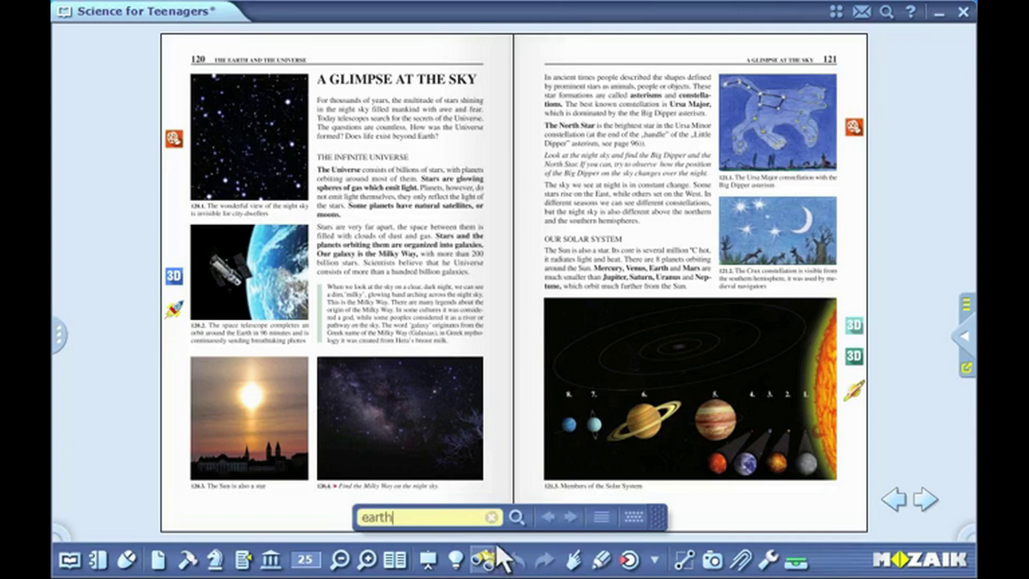
pyautogui.click(515, 521)
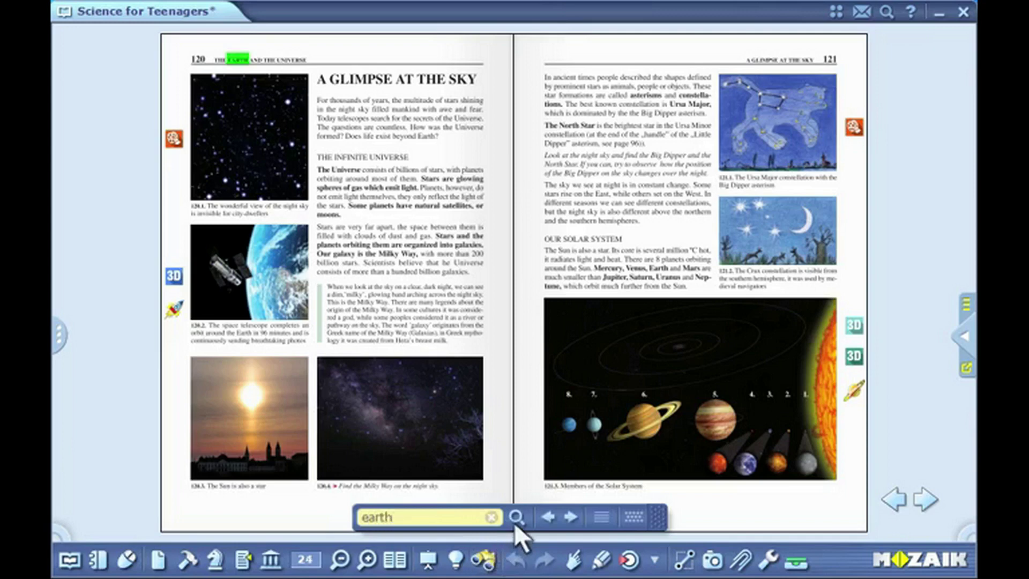
pyautogui.click(569, 518)
pyautogui.click(569, 517)
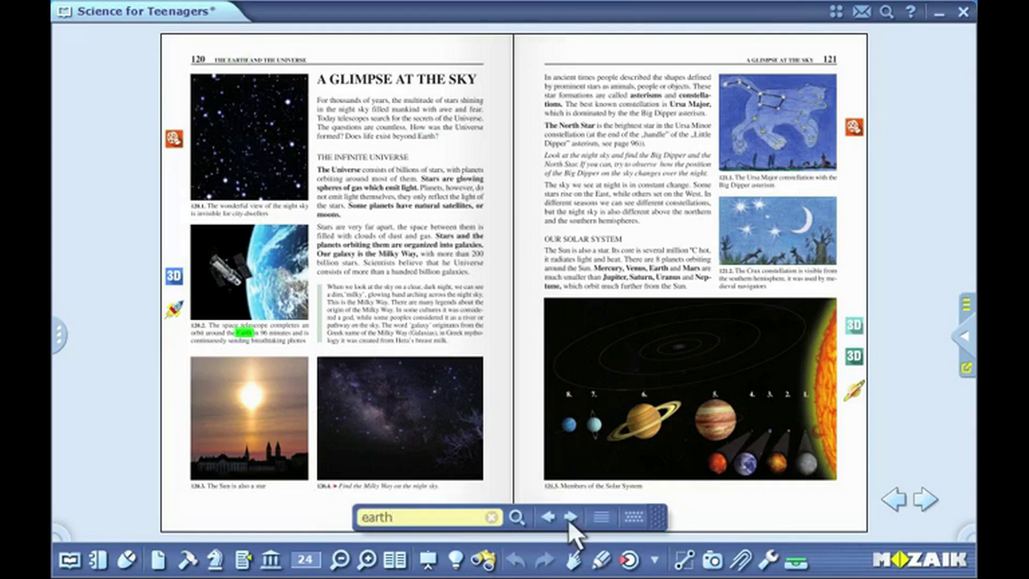
pyautogui.click(569, 518)
# List all 'earth' results, jump to the page 26 bright disc hit, and close the list.
pyautogui.click(598, 518)
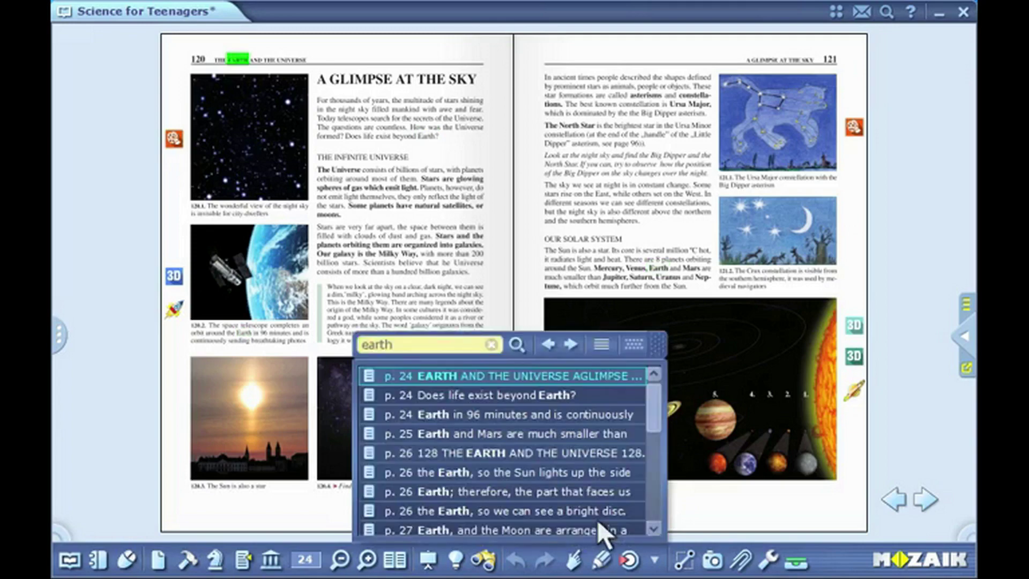
pyautogui.click(570, 507)
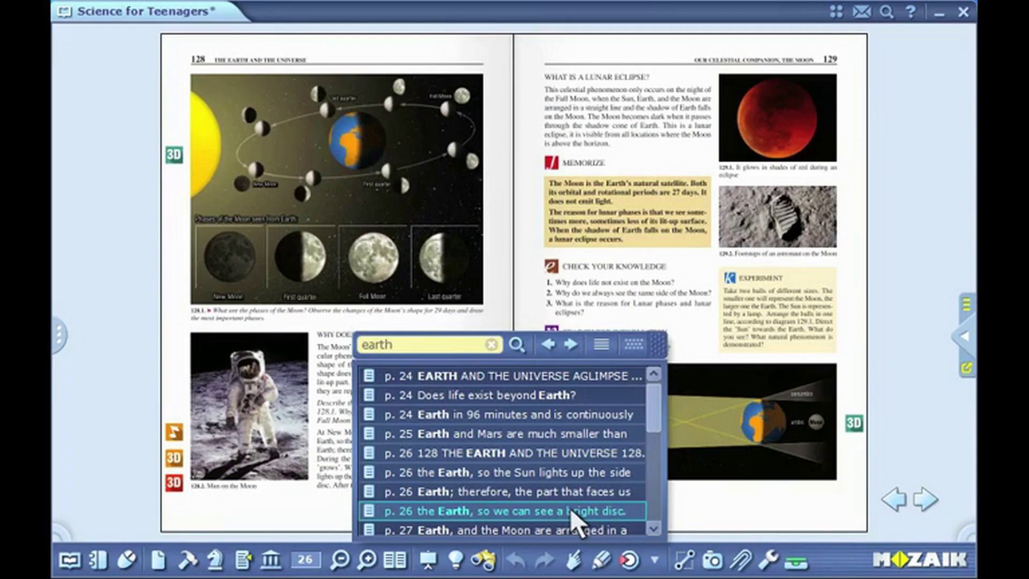
pyautogui.click(484, 559)
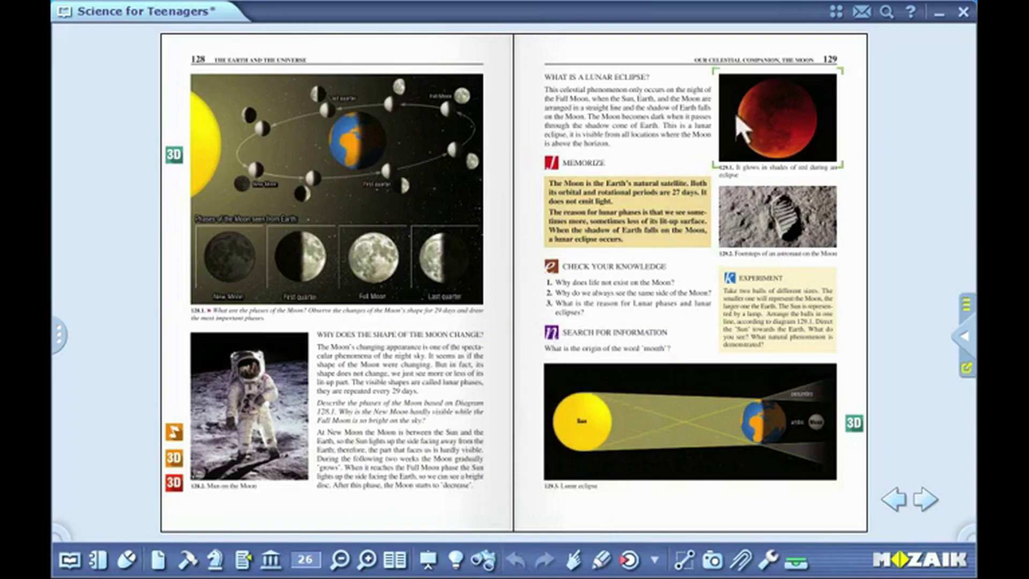
# Search for '3d' and open the 3D menu of models, then close it.
pyautogui.click(892, 14)
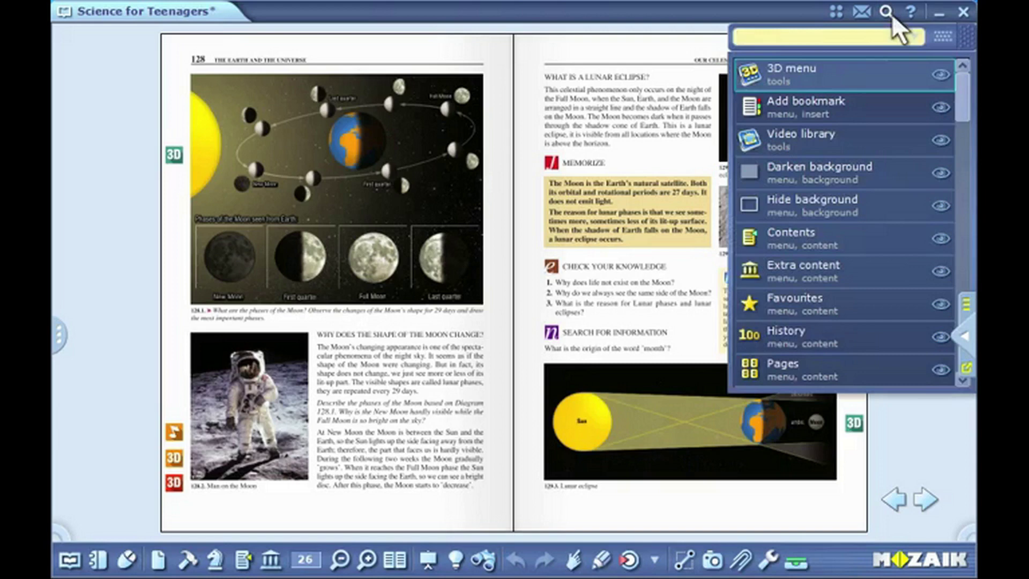
pyautogui.write('3d')
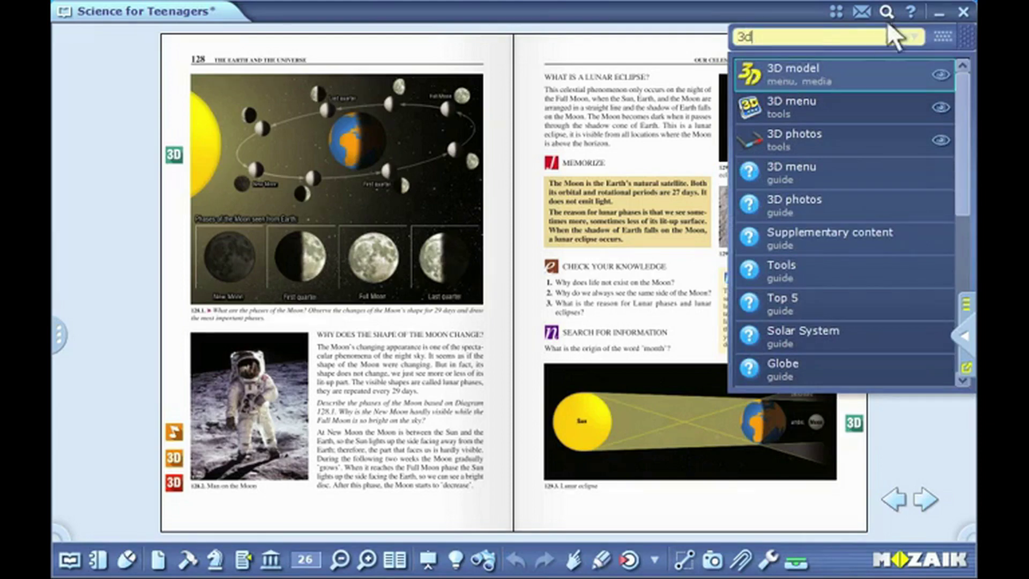
pyautogui.click(811, 98)
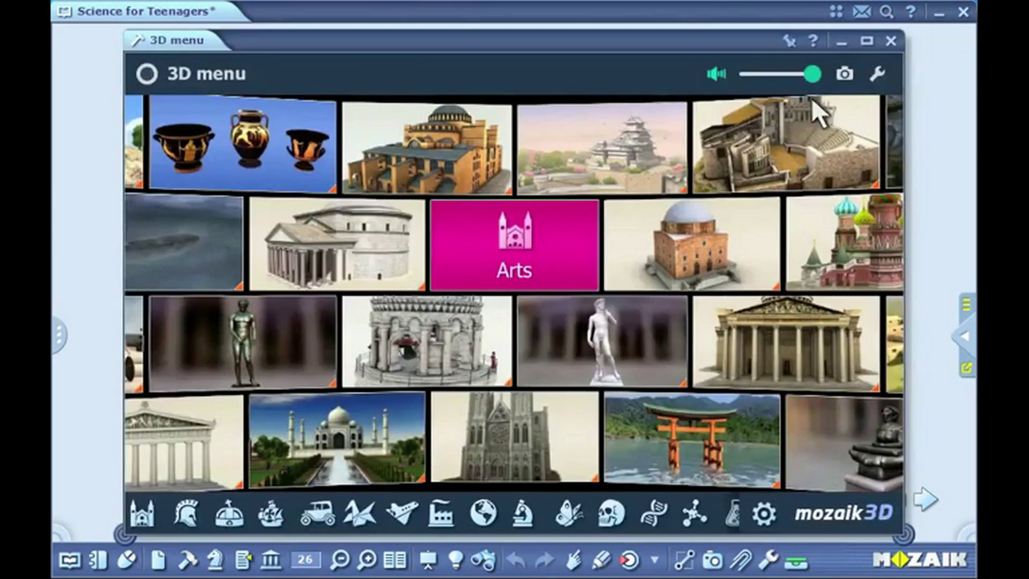
pyautogui.click(891, 41)
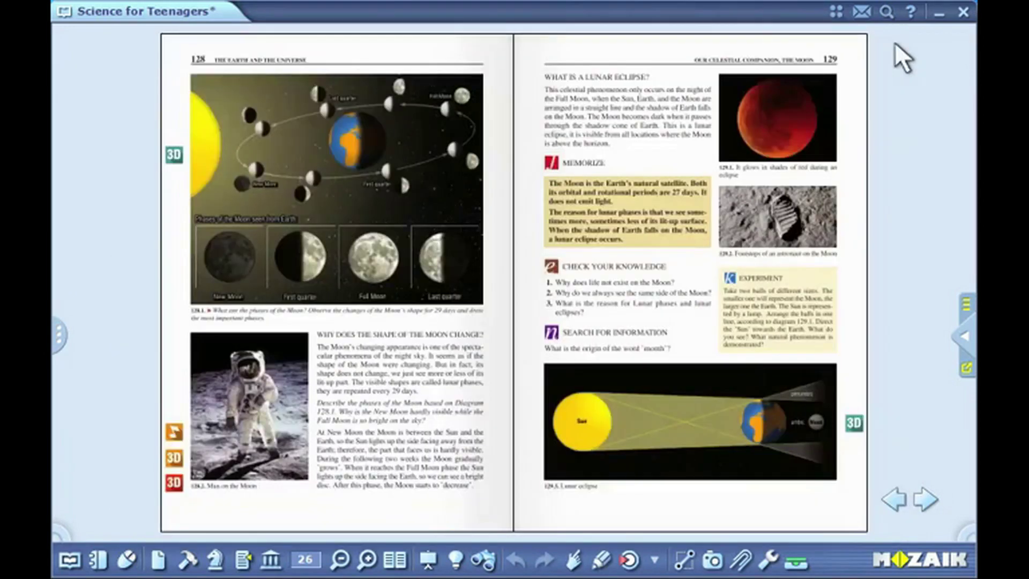
# Search again and reveal where the 3D menu and Add bookmark tools are located.
pyautogui.click(887, 12)
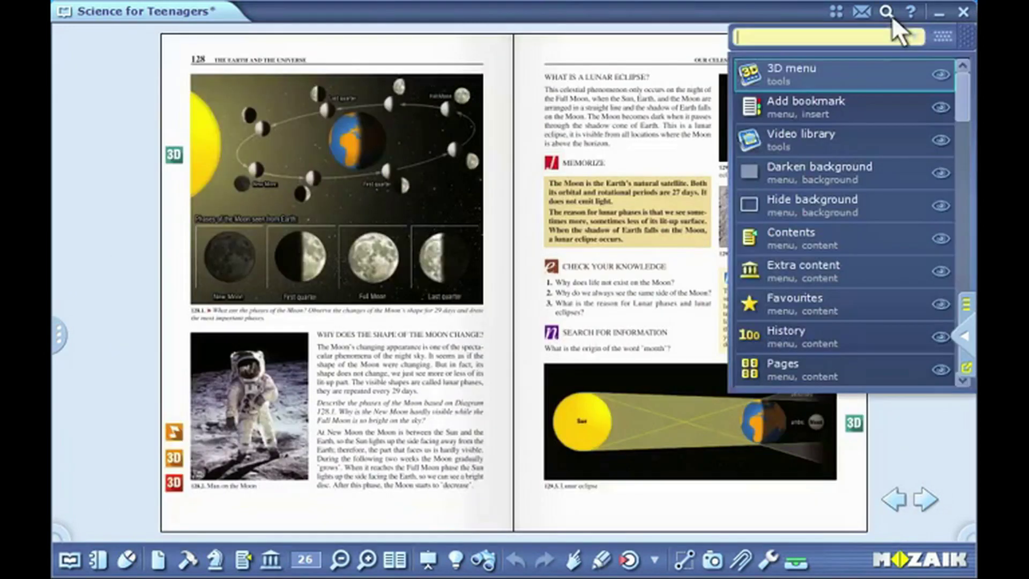
pyautogui.click(930, 70)
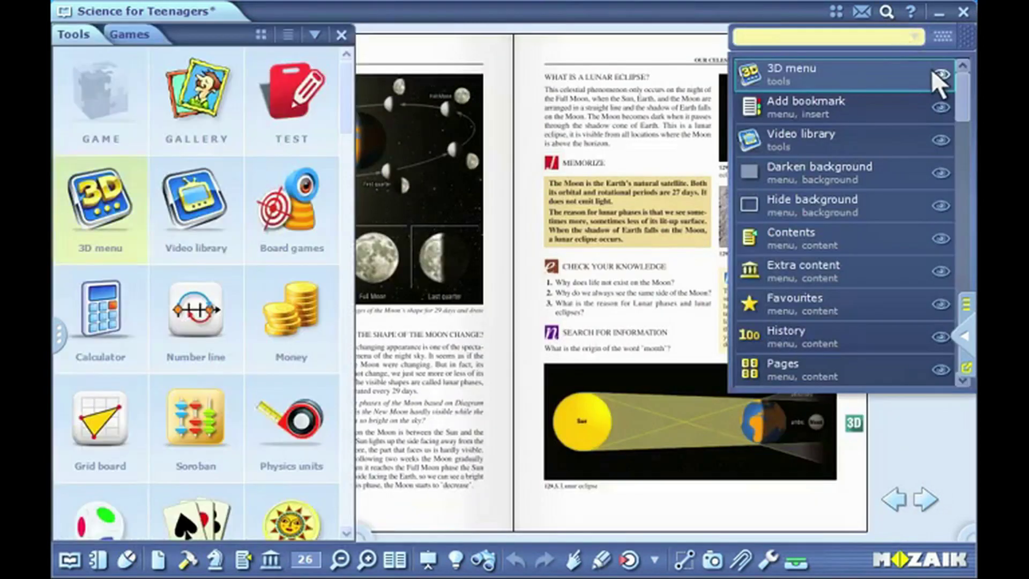
pyautogui.click(937, 104)
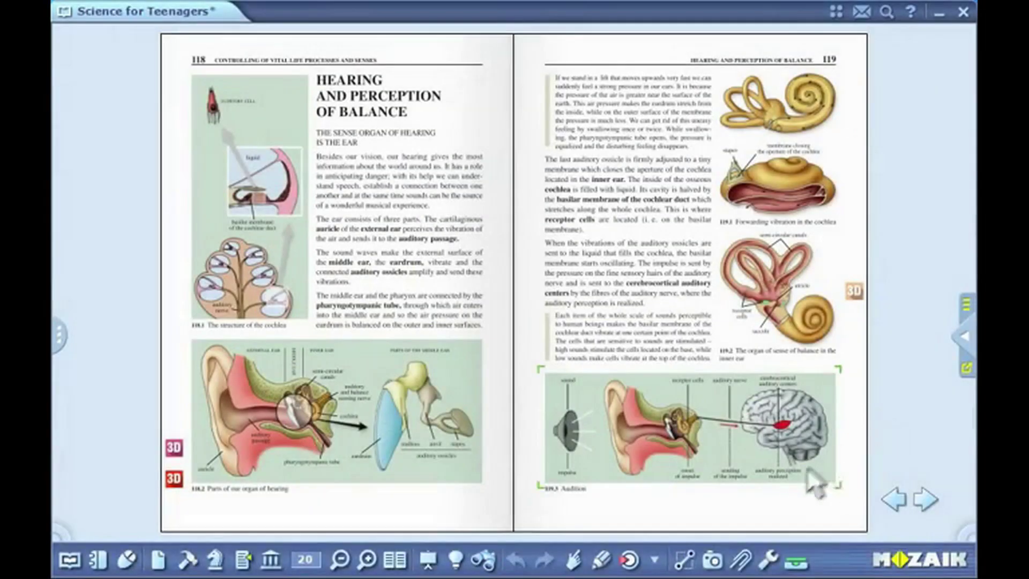
# Take a Screen section screenshot of the 'Parts of our organ of hearing' ear diagram on page 118.
pyautogui.click(713, 561)
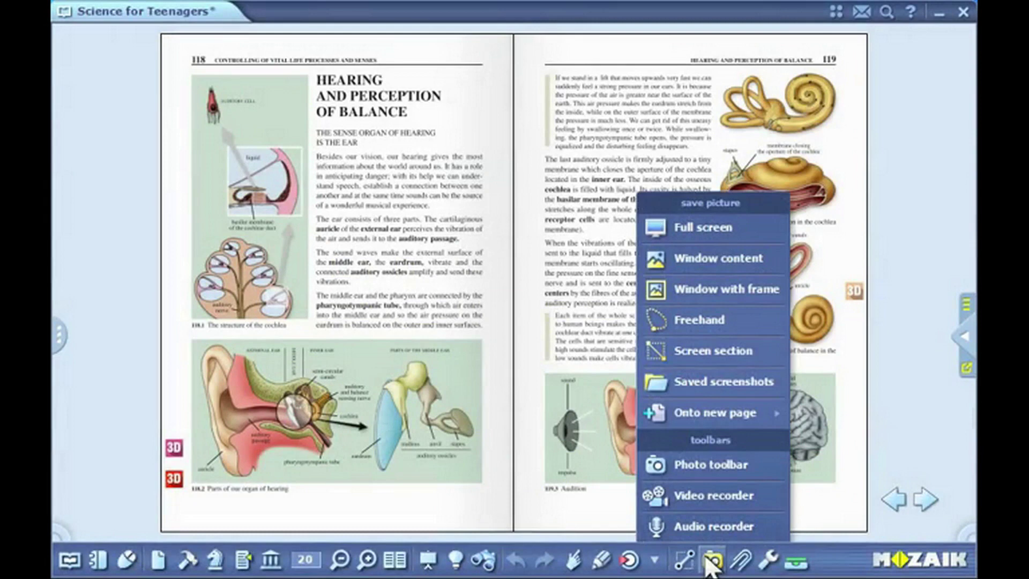
pyautogui.click(712, 356)
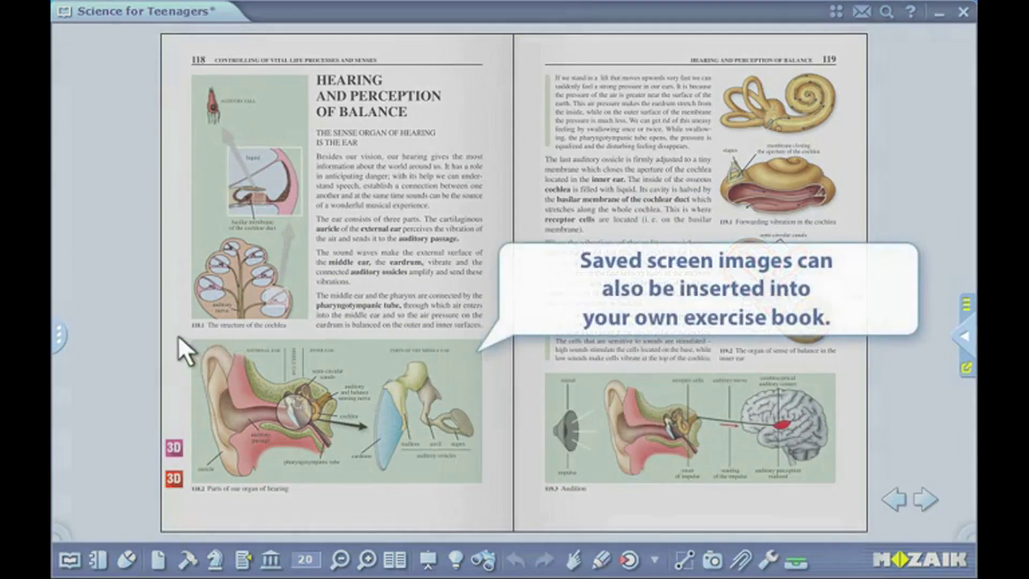
pyautogui.moveTo(181, 334); pyautogui.dragTo(493, 496)
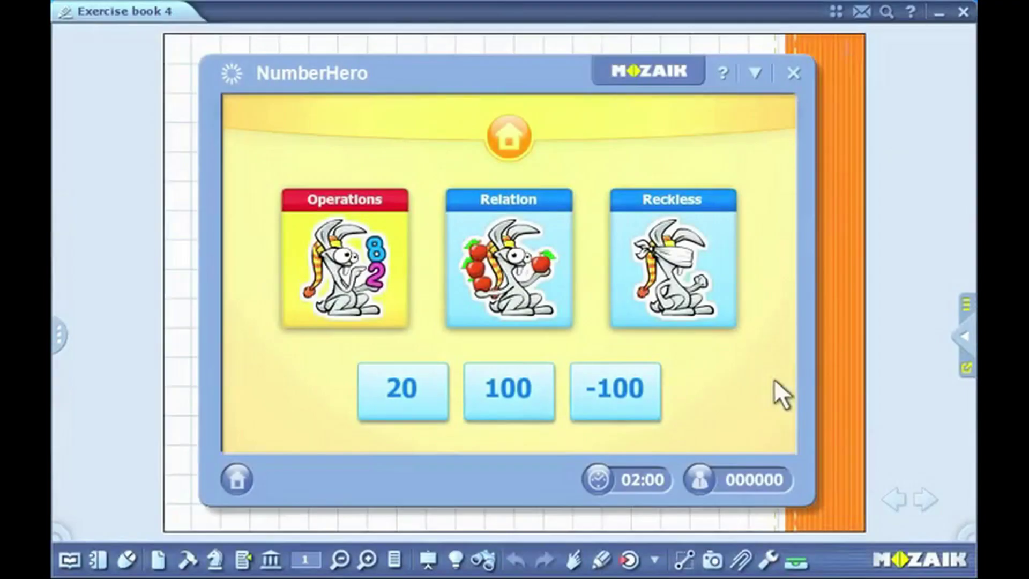
# Start the video recorder and enlarge its capture frame to cover the page.
pyautogui.click(712, 559)
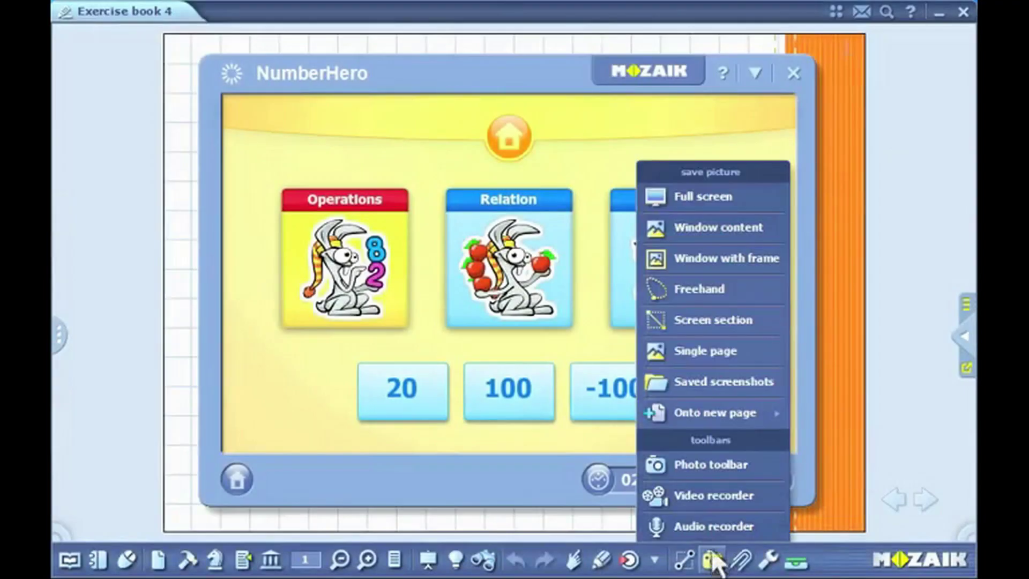
pyautogui.click(712, 493)
pyautogui.moveTo(792, 423); pyautogui.dragTo(851, 528)
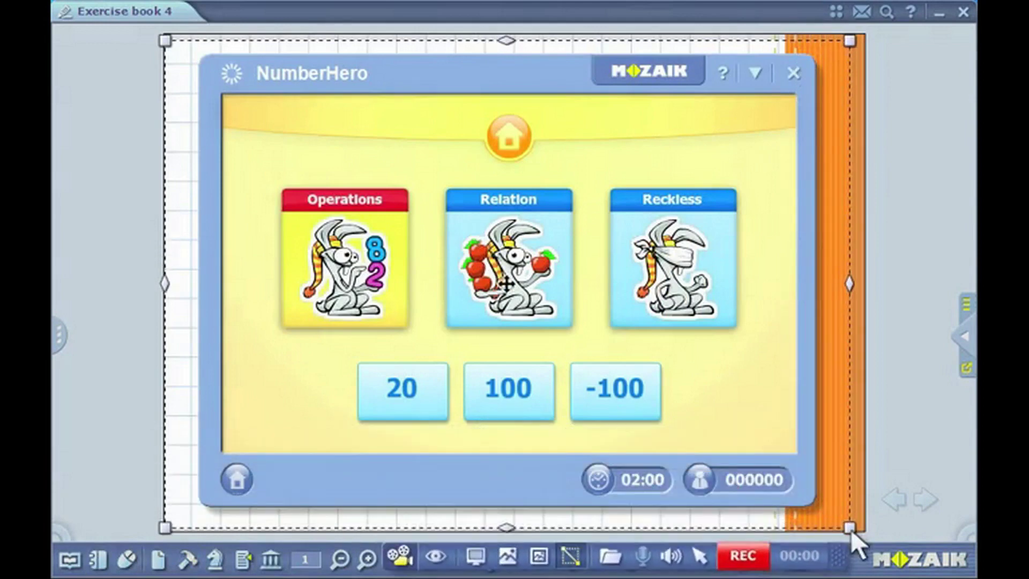
# Record a NumberHero game in the 20 range, playing the −7 and −6 steps.
pyautogui.click(752, 558)
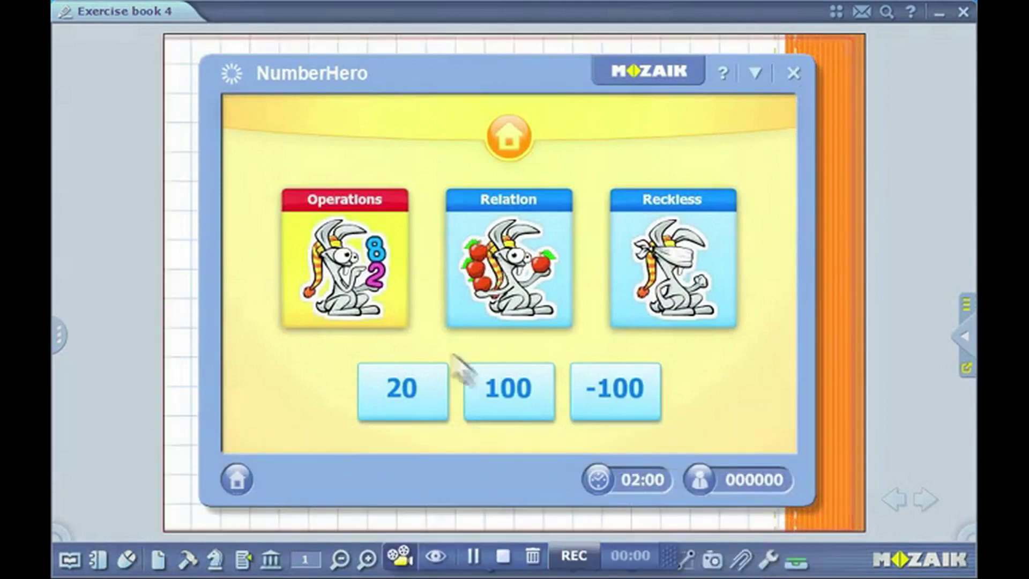
pyautogui.click(411, 382)
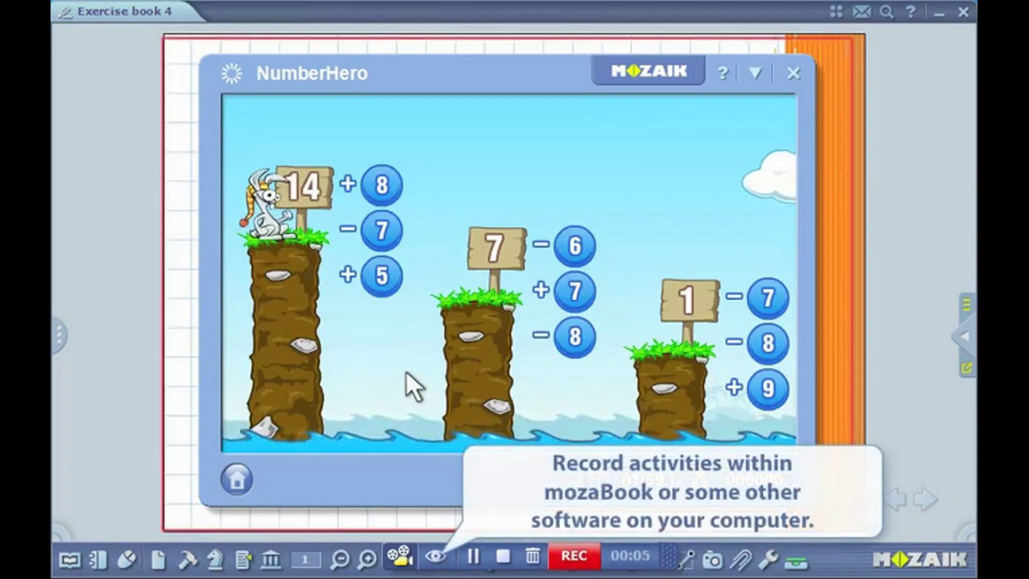
pyautogui.click(381, 230)
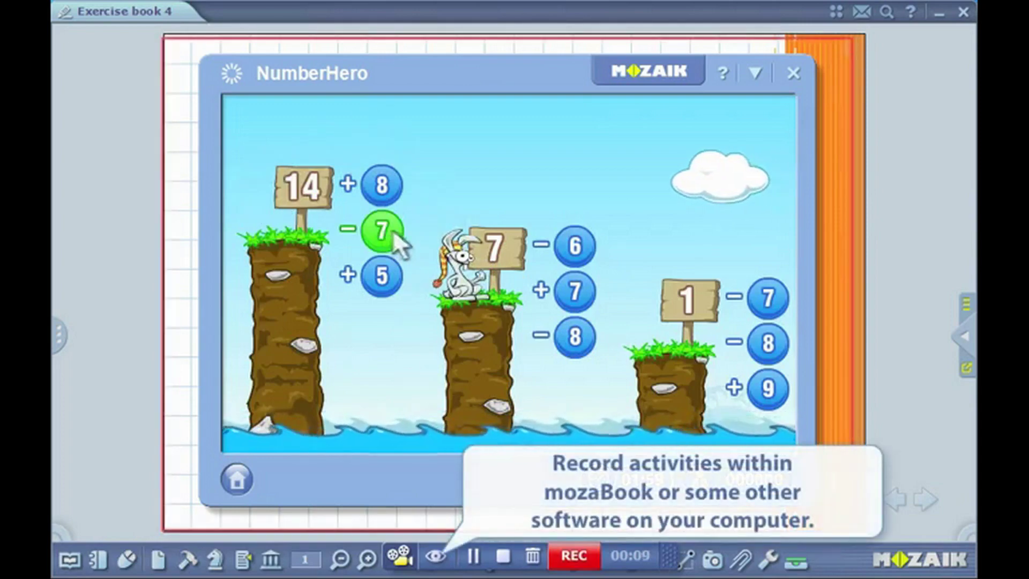
pyautogui.click(576, 249)
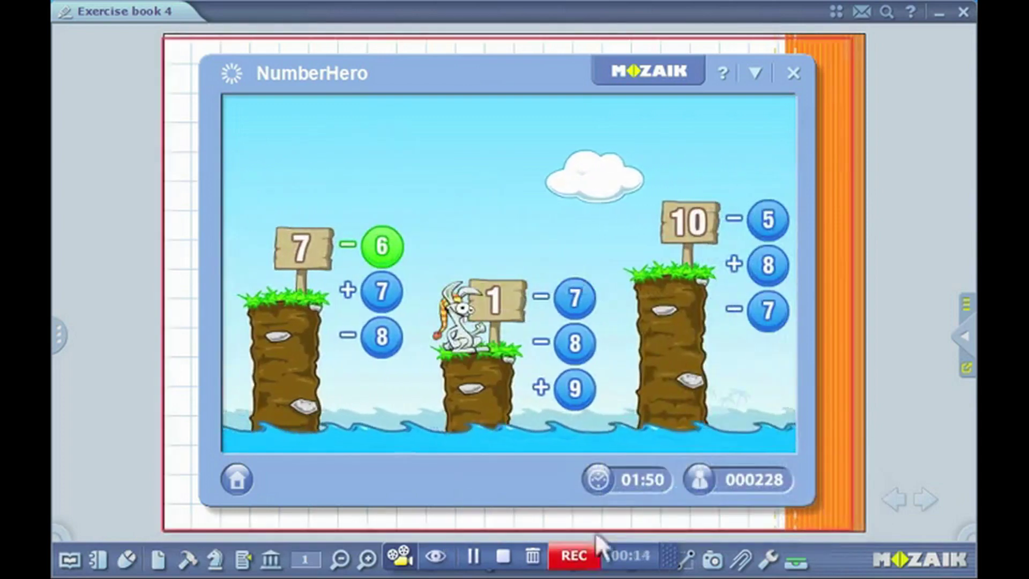
pyautogui.click(591, 548)
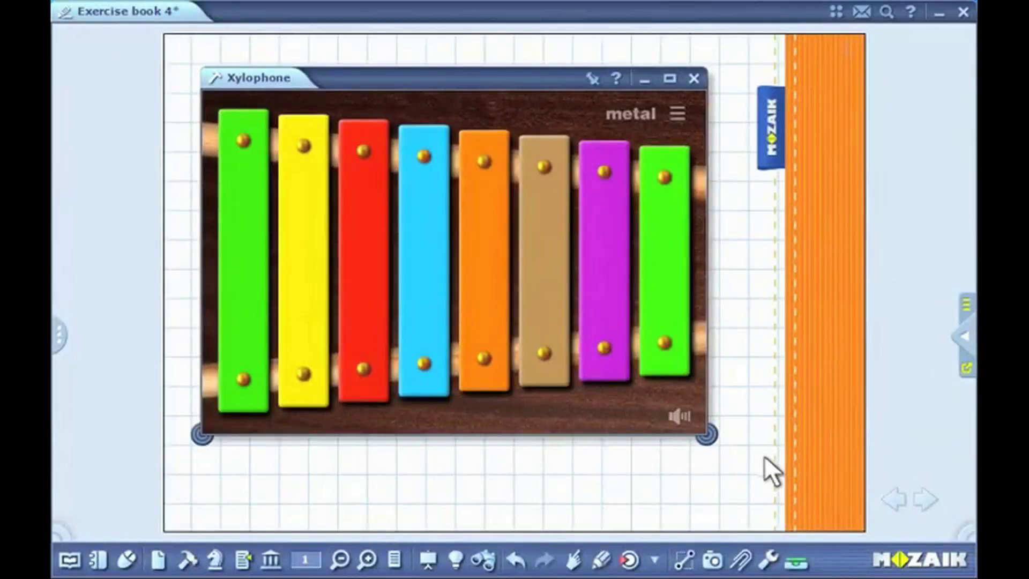
# Record a tune on the yellow, blue, orange, tan, purple and green xylophone bars.
pyautogui.click(712, 560)
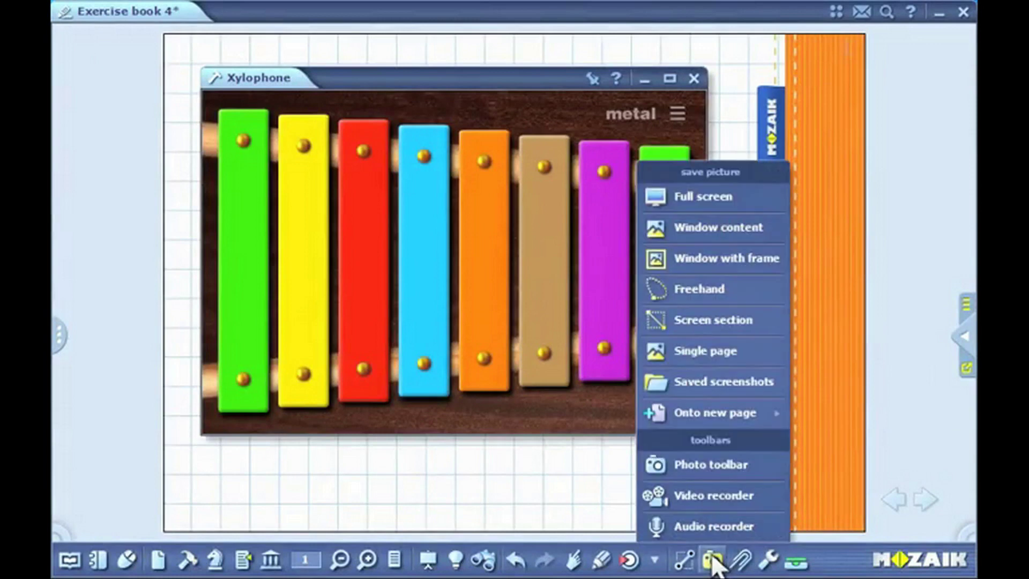
pyautogui.click(715, 526)
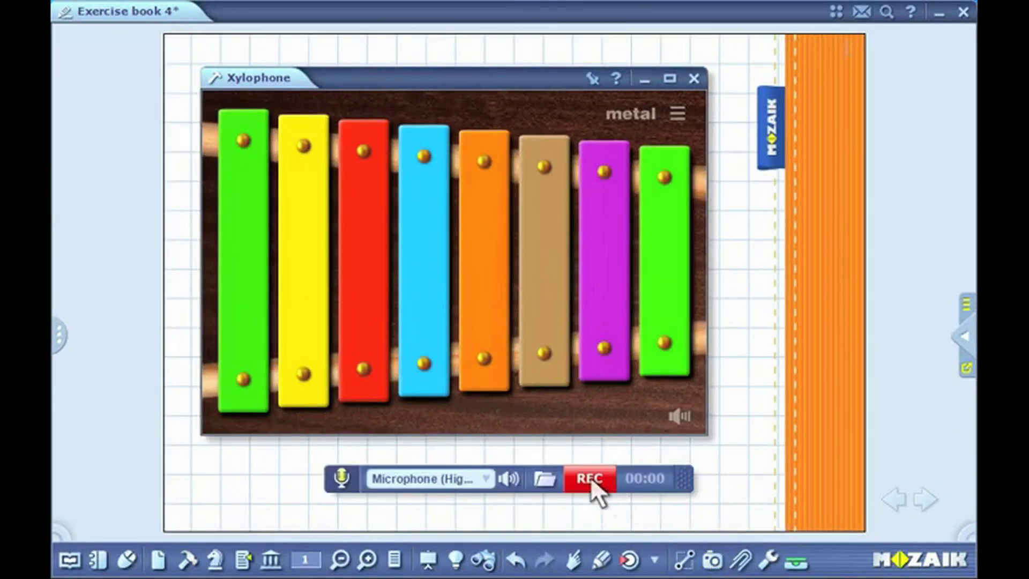
pyautogui.click(591, 477)
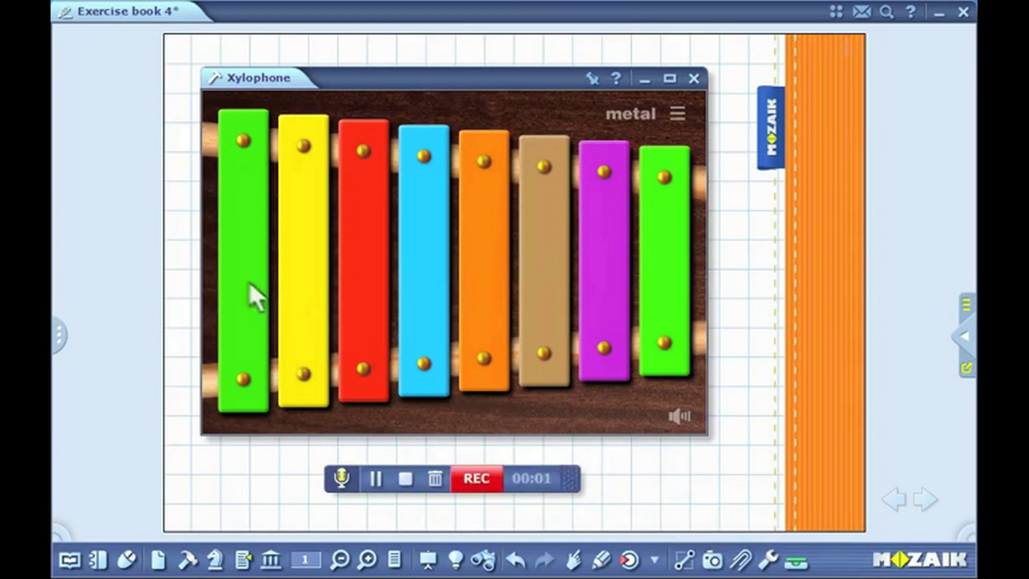
pyautogui.click(298, 281)
pyautogui.click(429, 290)
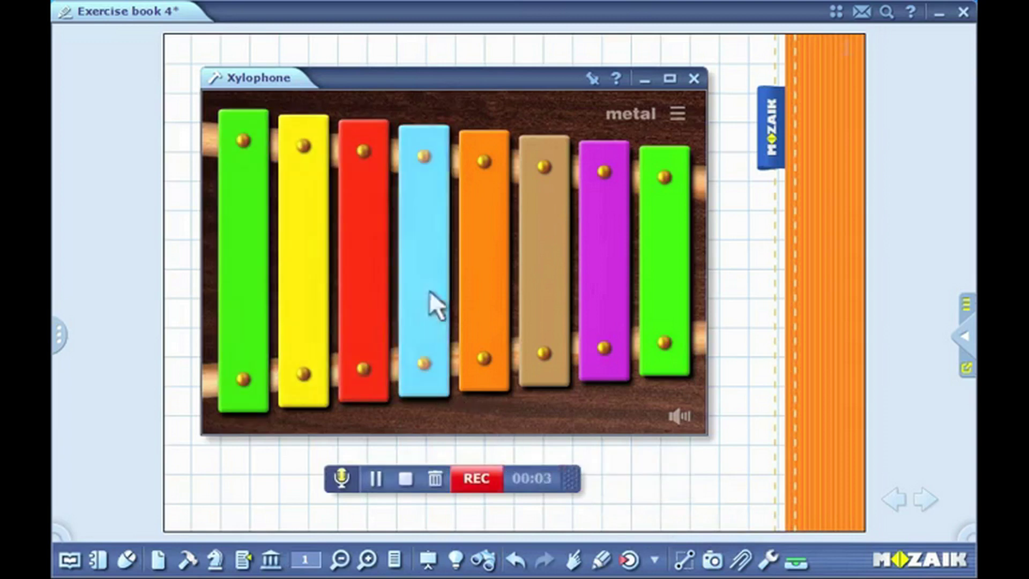
pyautogui.click(490, 292)
pyautogui.click(538, 296)
pyautogui.click(615, 298)
pyautogui.click(660, 299)
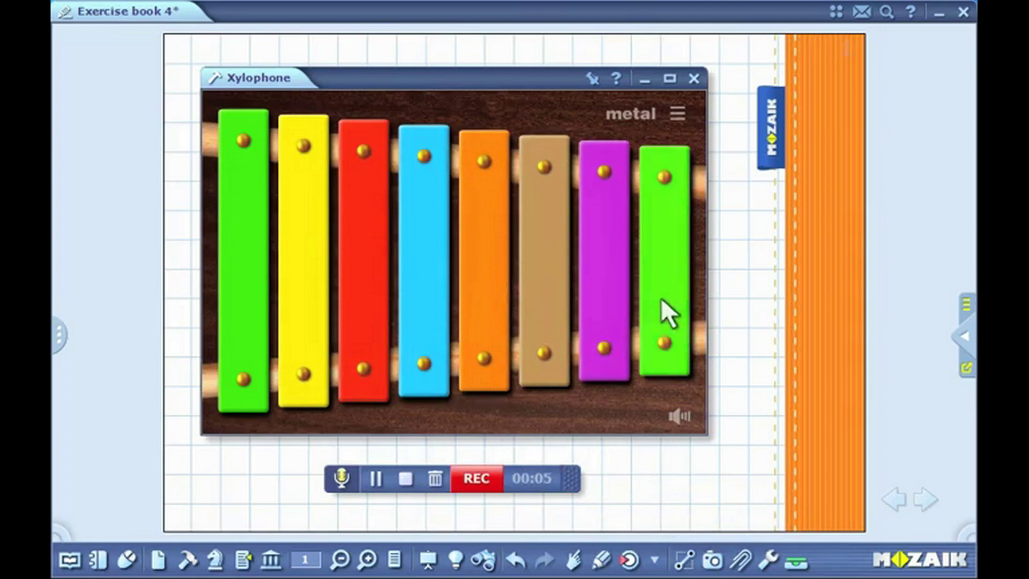
pyautogui.click(484, 473)
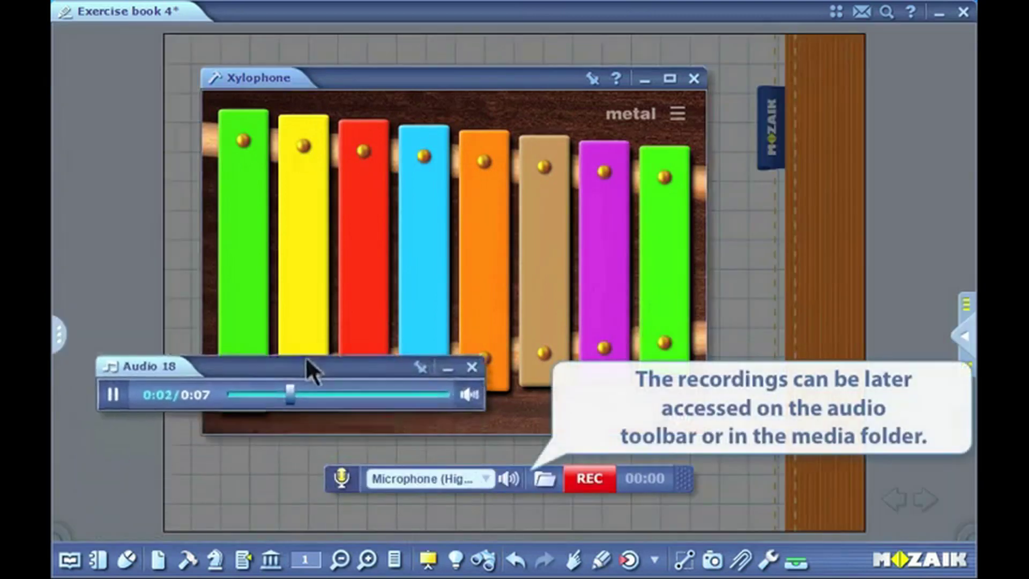
# Pin the recording as an audio icon, close the Xylophone, and move the icon to the top-left.
pyautogui.moveTo(304, 365); pyautogui.dragTo(324, 296)
pyautogui.click(438, 301)
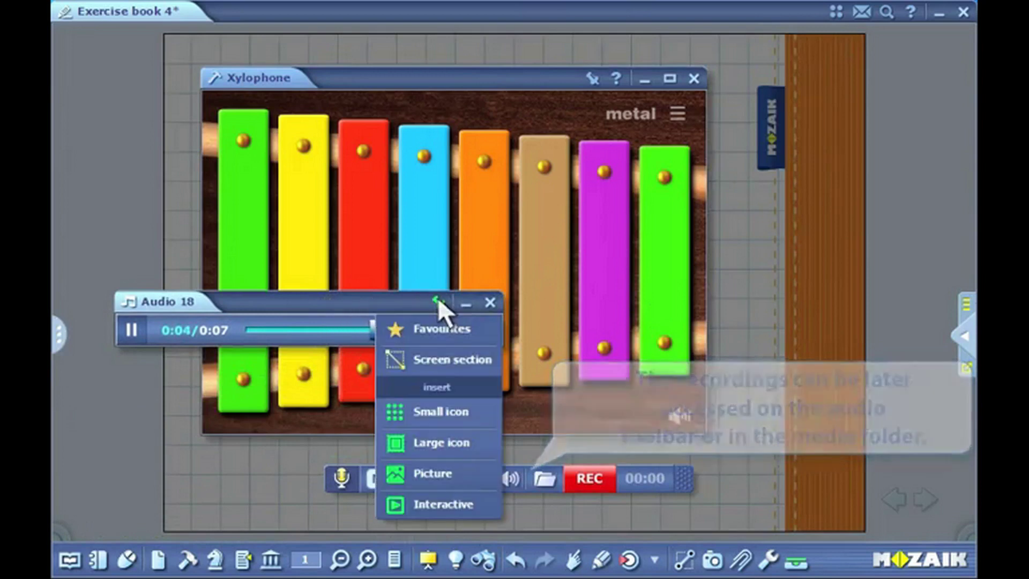
pyautogui.click(436, 442)
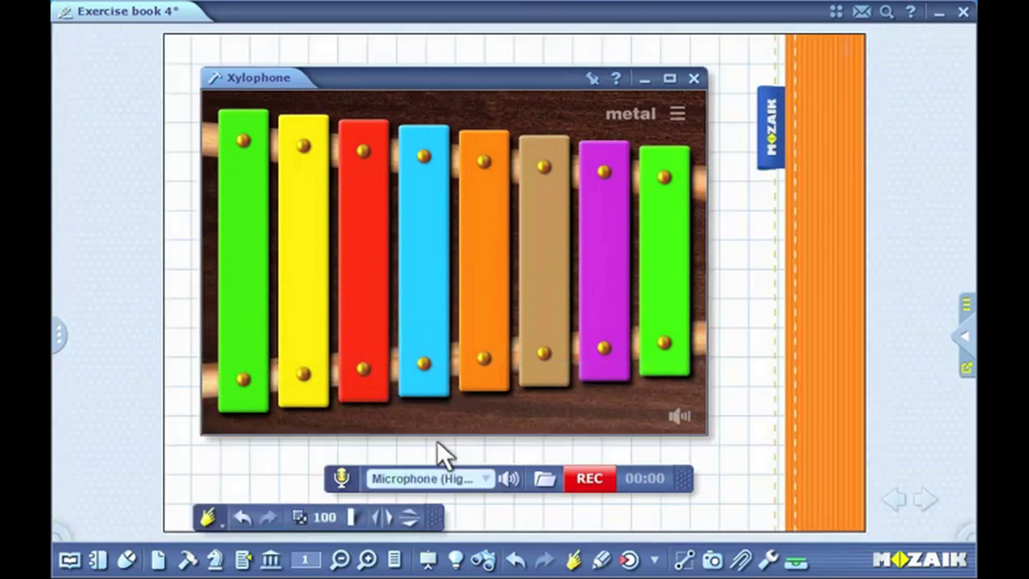
pyautogui.click(692, 80)
pyautogui.moveTo(316, 315); pyautogui.dragTo(300, 170)
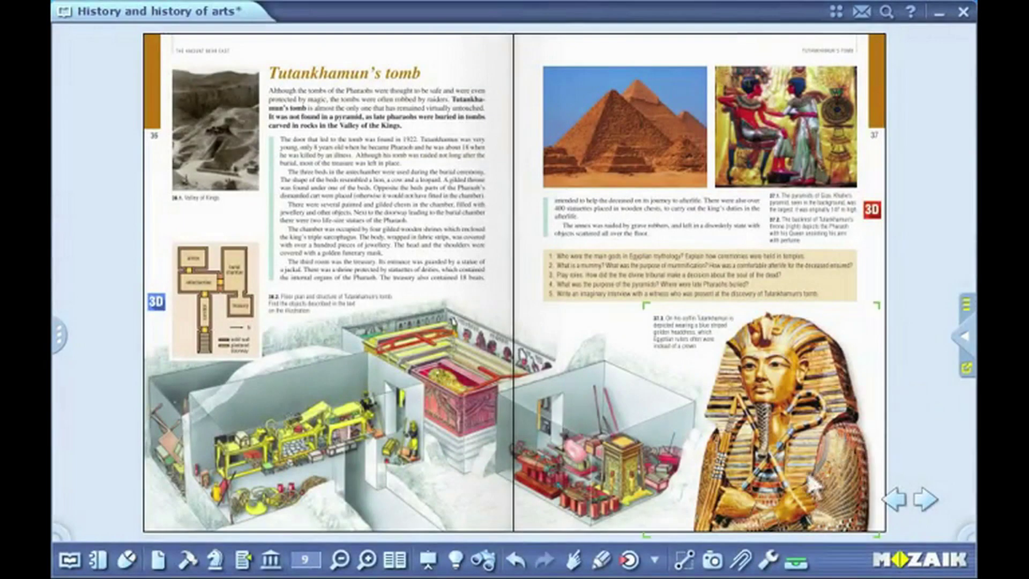
# Create a new 600×420 sketch with a yellow background.
pyautogui.click(742, 562)
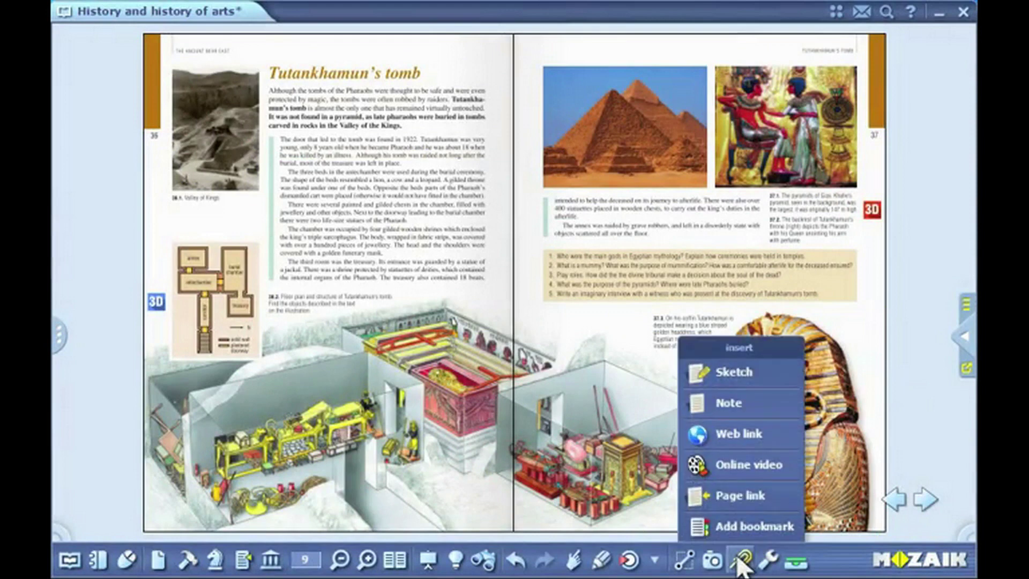
pyautogui.click(748, 369)
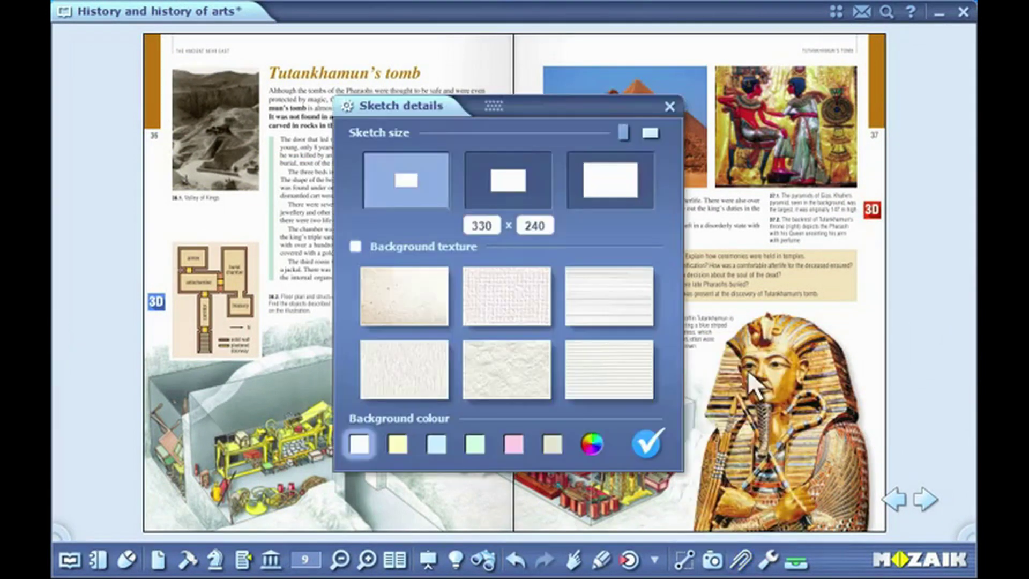
pyautogui.click(511, 192)
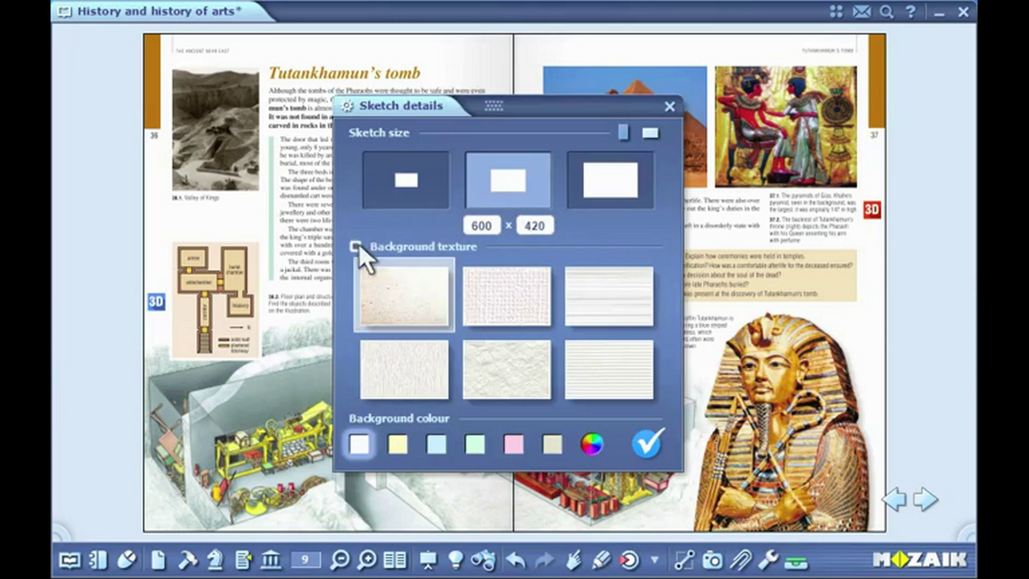
pyautogui.click(397, 442)
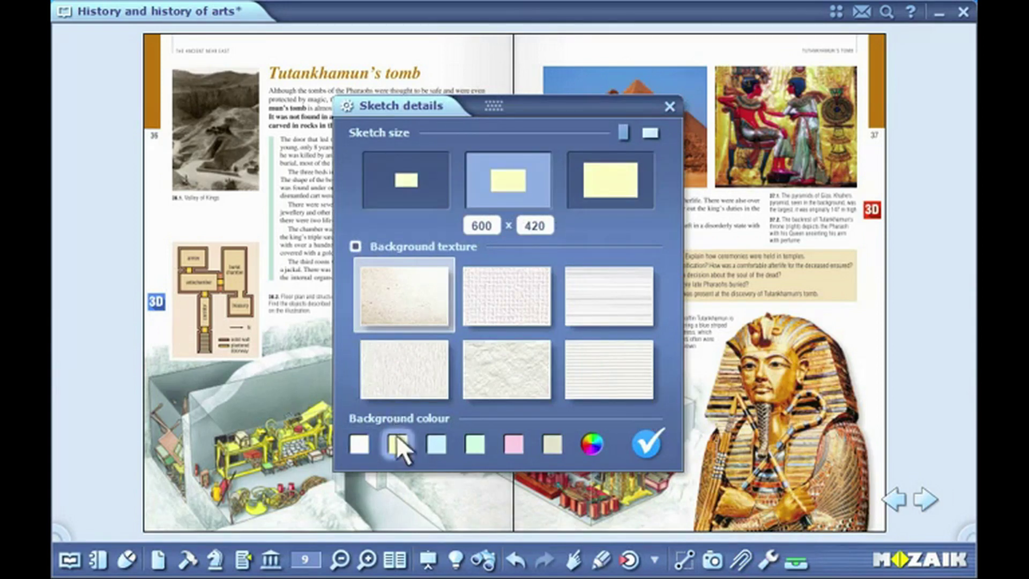
pyautogui.click(646, 438)
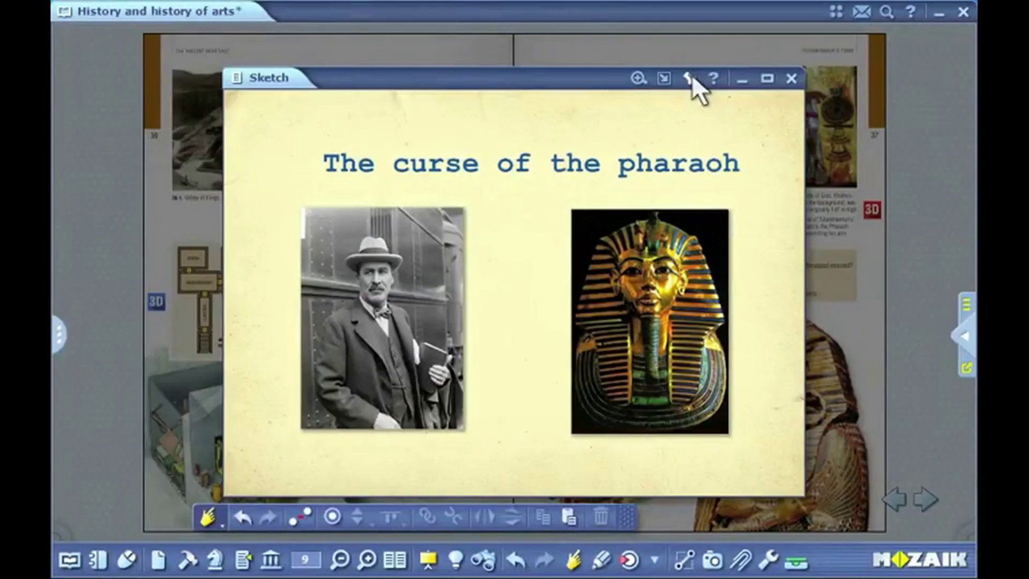
# Insert 'The curse of the pharaoh' sketch as a small icon in the right margin of page 37.
pyautogui.click(690, 77)
pyautogui.click(685, 156)
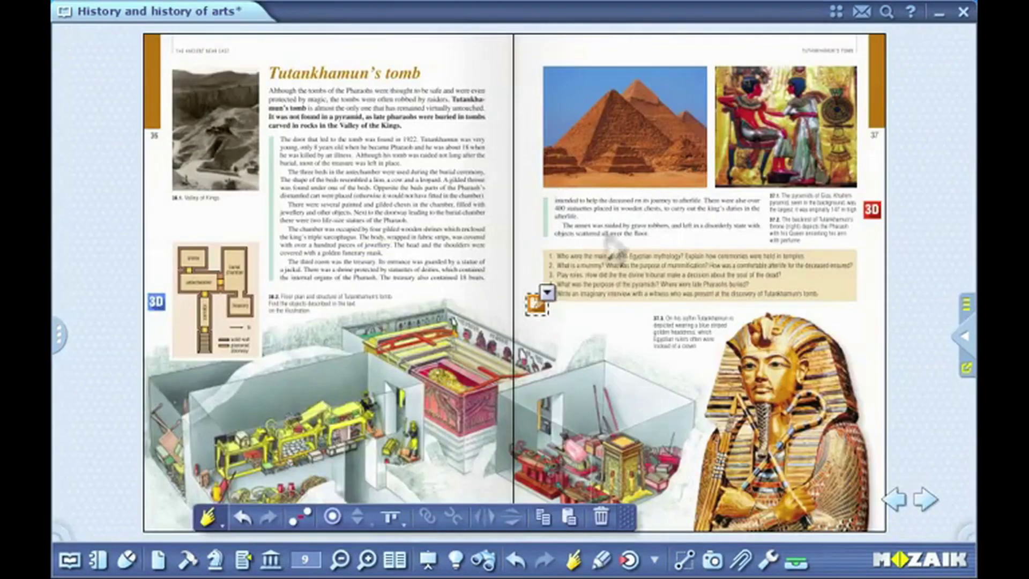
pyautogui.click(874, 172)
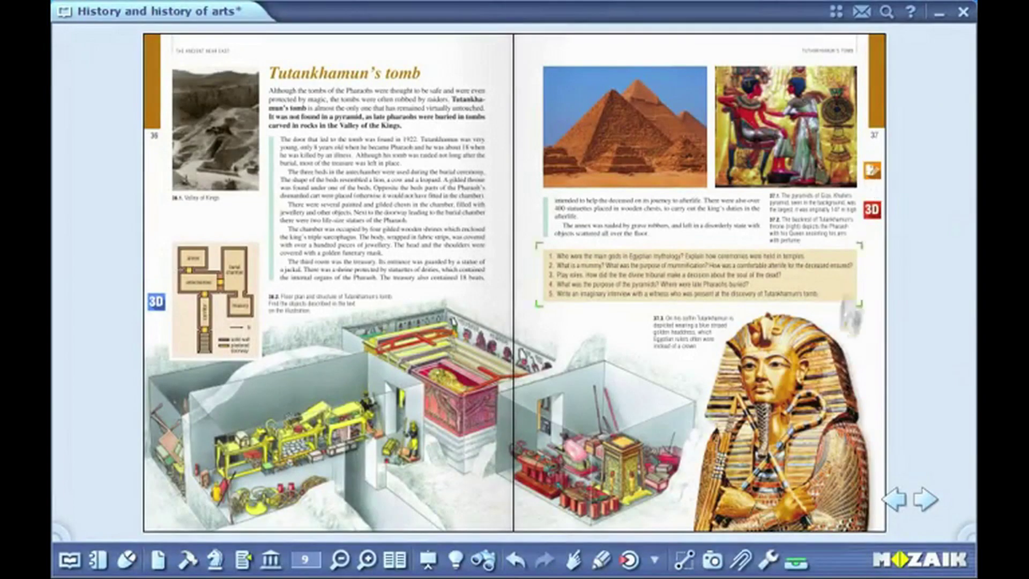
pyautogui.click(741, 560)
# Add a note 'Don't forget to watch The curse of the pharaoh video!' as a small page icon.
pyautogui.click(744, 406)
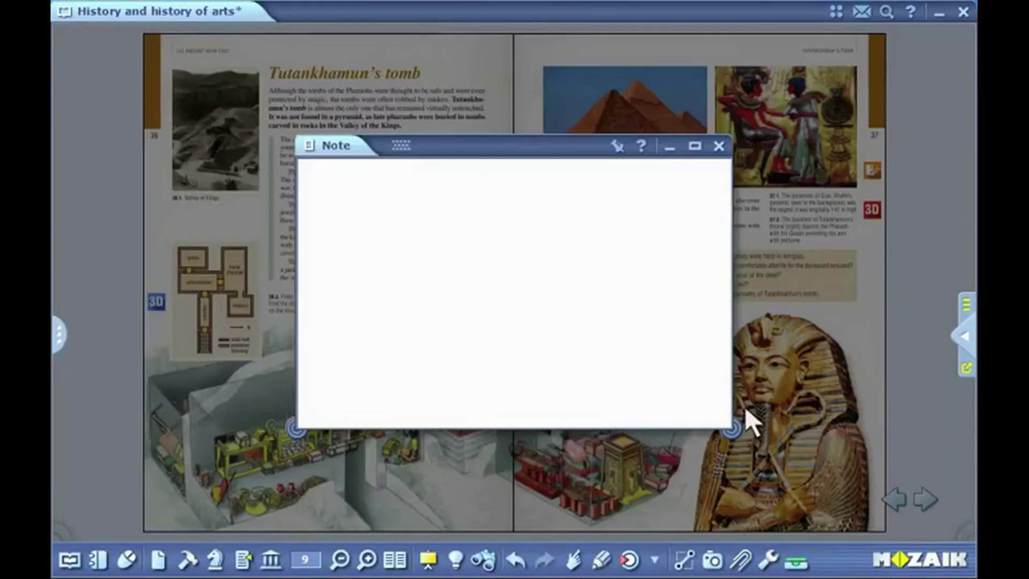
pyautogui.write("Don't forget to watc")
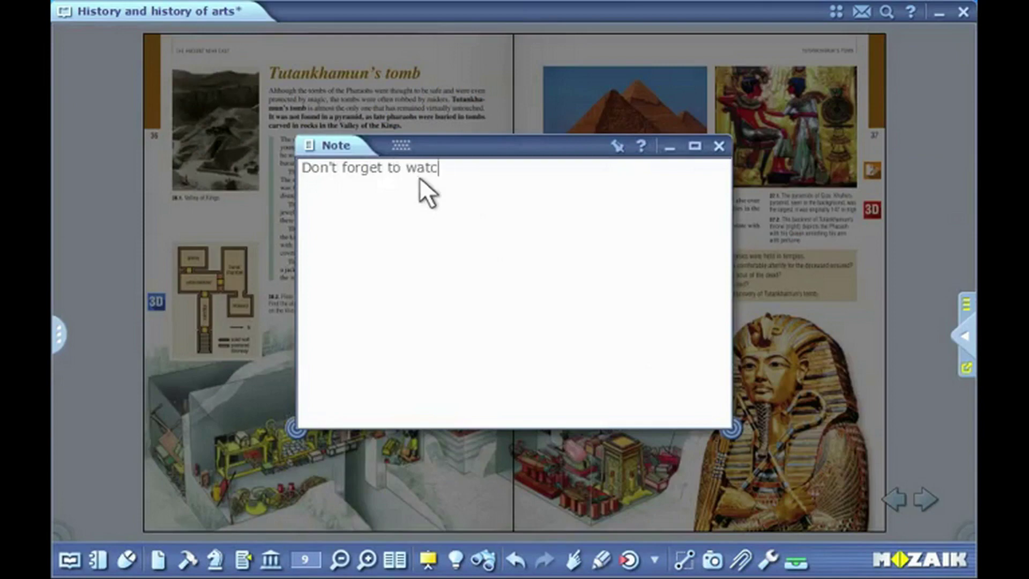
pyautogui.write('h The curse of the pharaoh video!')
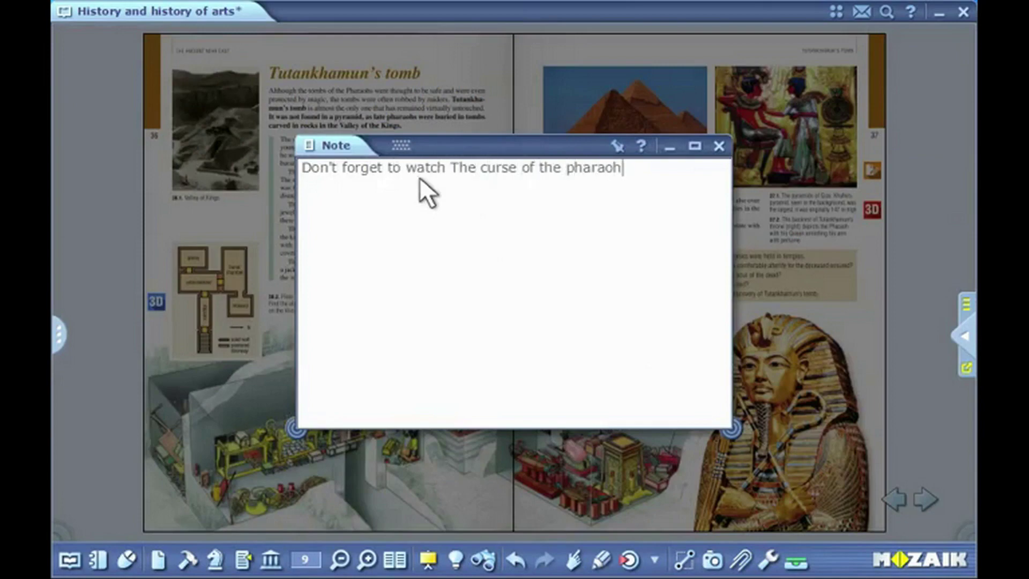
pyautogui.click(617, 145)
pyautogui.click(609, 225)
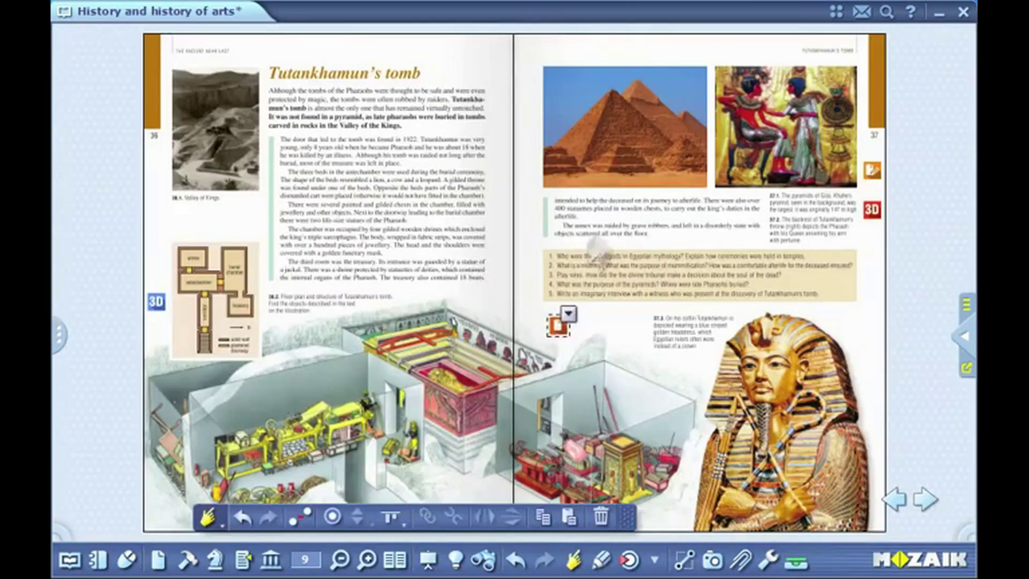
pyautogui.click(866, 298)
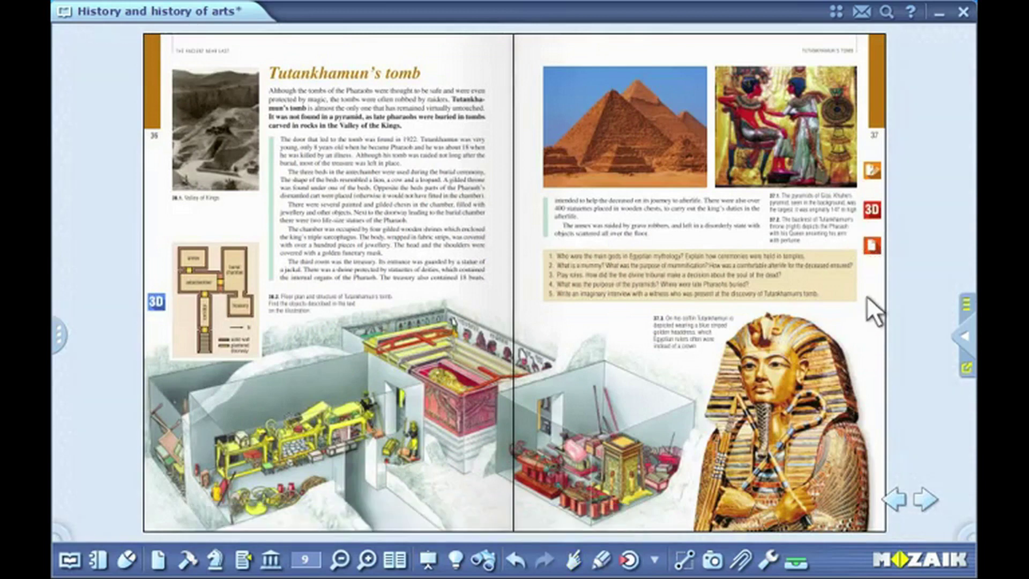
# Add a web link titled 'Tutankhamon' to the pasted Wikipedia address, keywords 'pharaoh egypt'.
pyautogui.click(741, 560)
pyautogui.click(737, 431)
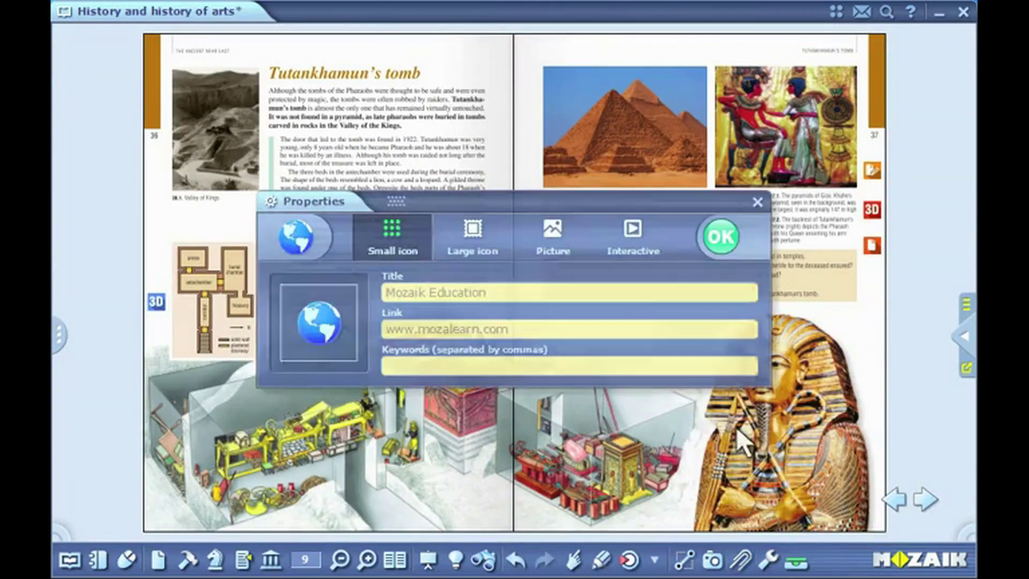
pyautogui.click(507, 297)
pyautogui.write('Tutankhamon')
pyautogui.click(503, 323)
pyautogui.write('http://en.wikipedia.org/wiki/Tutankhamun')
pyautogui.click(502, 364)
pyautogui.write('pharaoh egypt')
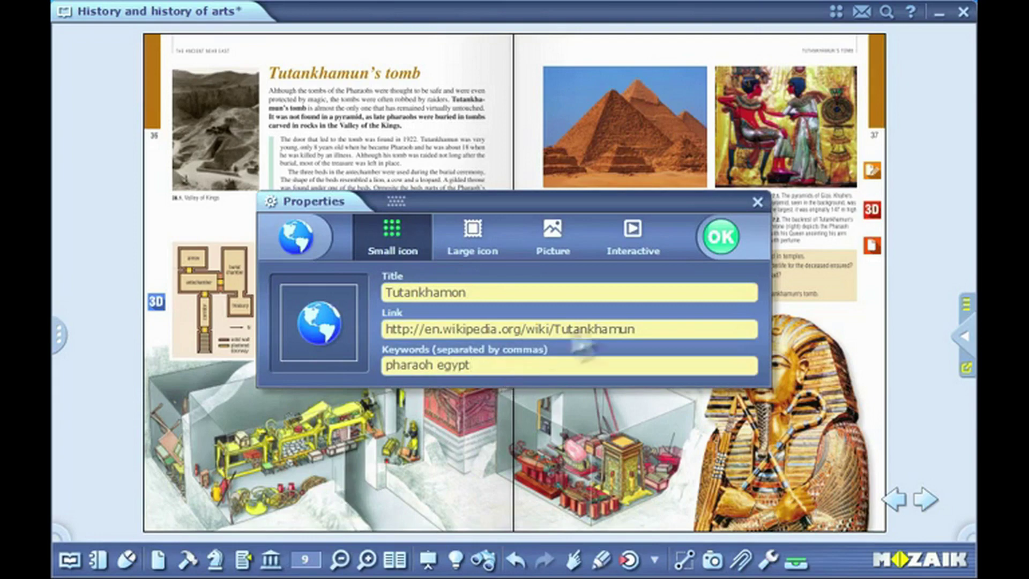
pyautogui.click(718, 244)
# Move the link icon below the red margin icons and check it opens the Wikipedia page.
pyautogui.moveTo(868, 112); pyautogui.dragTo(872, 282)
pyautogui.click(868, 281)
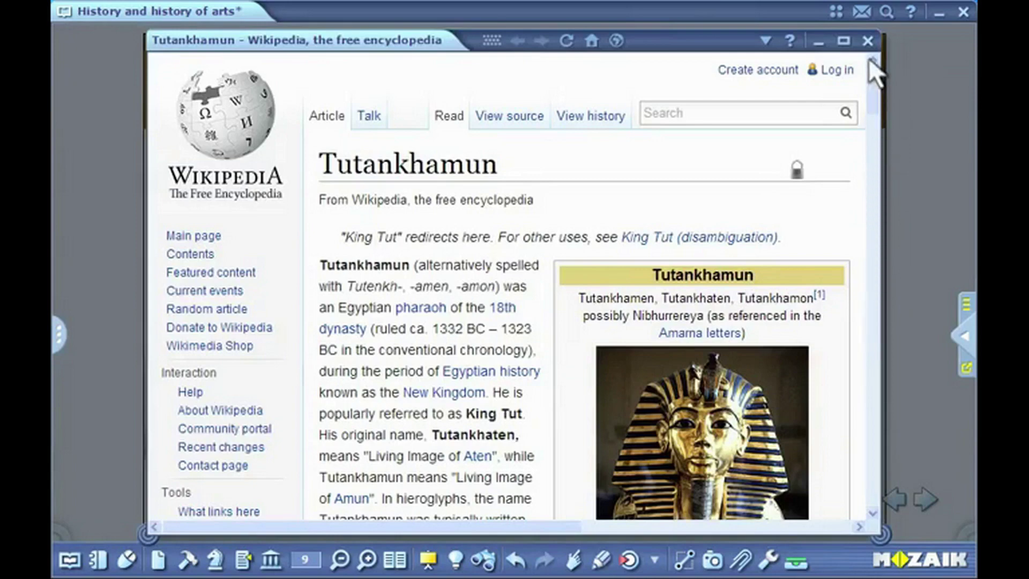
pyautogui.click(867, 41)
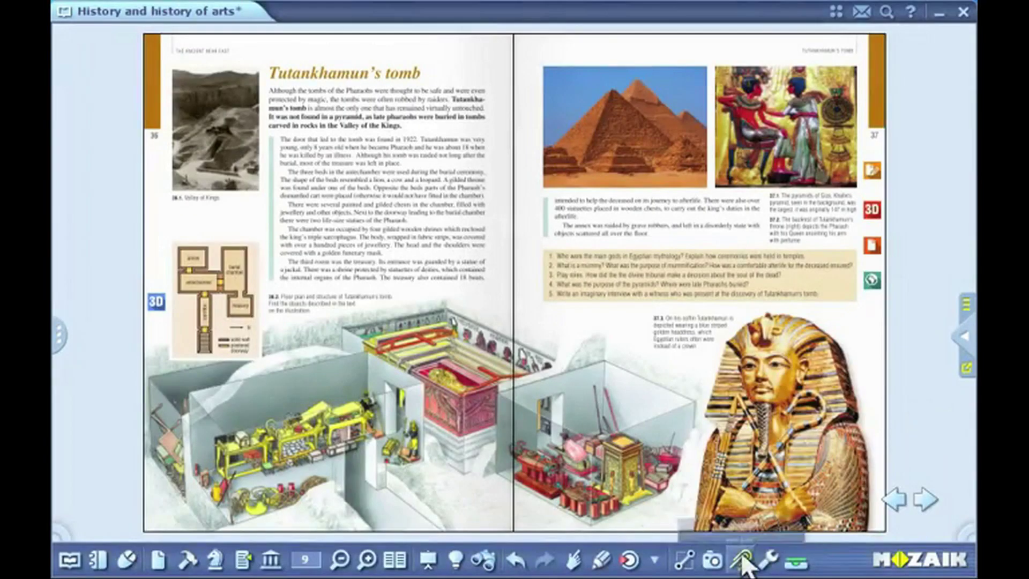
# Add an online video link titled 'Tutankhamon' with the pasted YouTube address, keywords 'pharaoh egypt'.
pyautogui.click(741, 560)
pyautogui.click(751, 465)
pyautogui.write('Tutan')
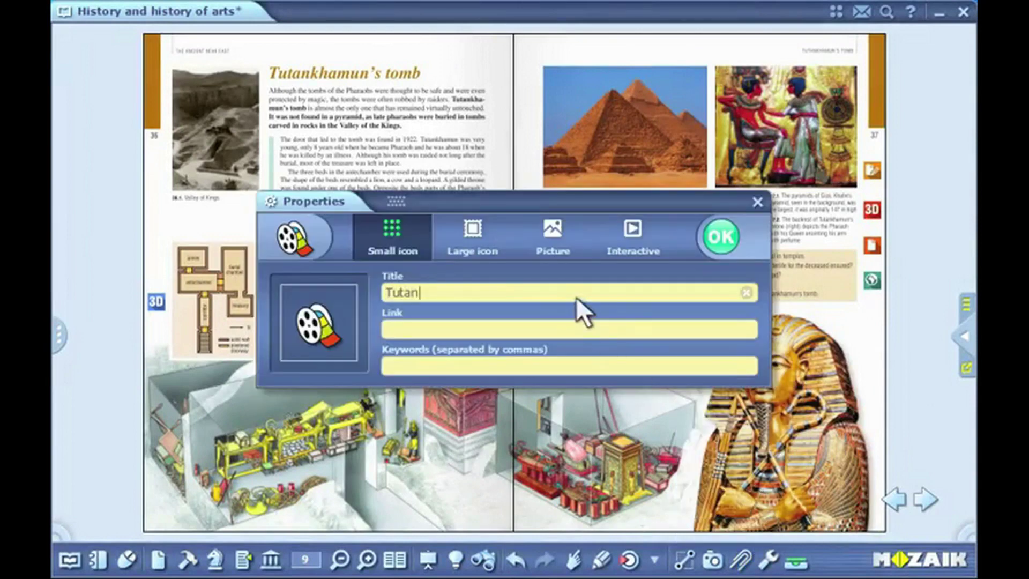
pyautogui.write('khamon')
pyautogui.click(570, 323)
pyautogui.write('https://www.youtube.com/watch?v=gG9nXFy0pPU')
pyautogui.click(560, 360)
pyautogui.write('pharaoh egypt')
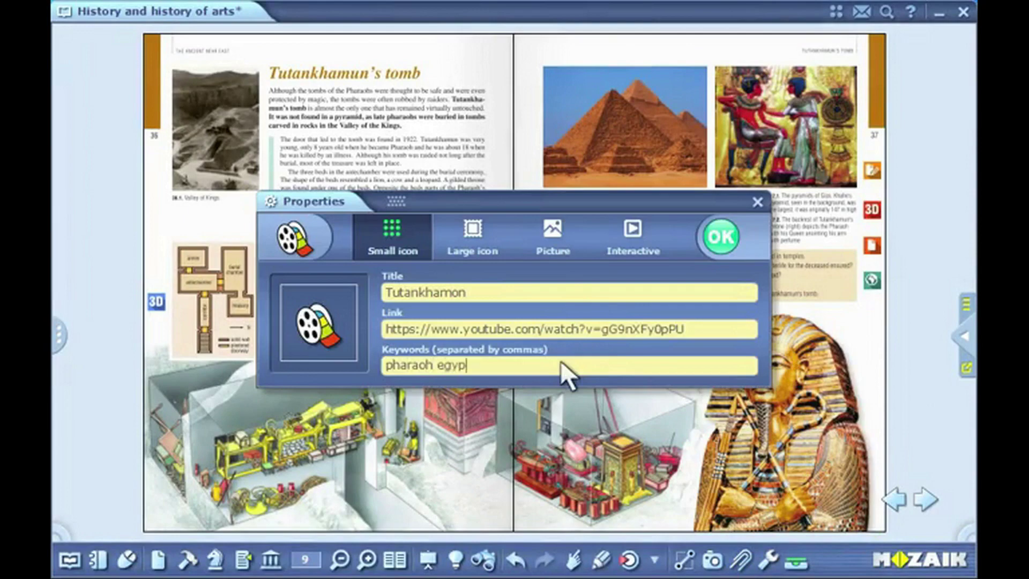
pyautogui.click(721, 237)
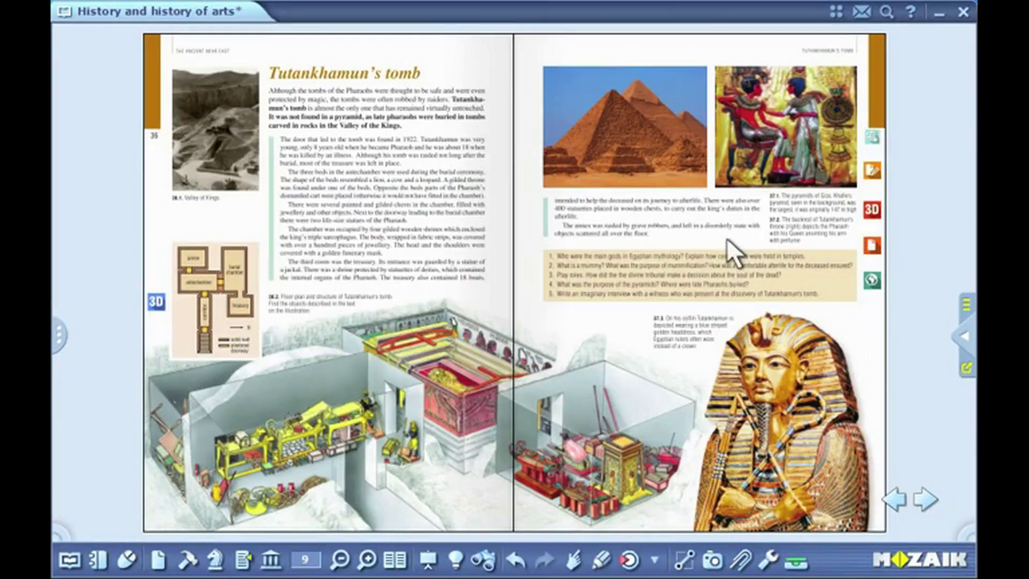
# Open the linked Tutankhamun video, play it briefly, then pause it.
pyautogui.click(866, 140)
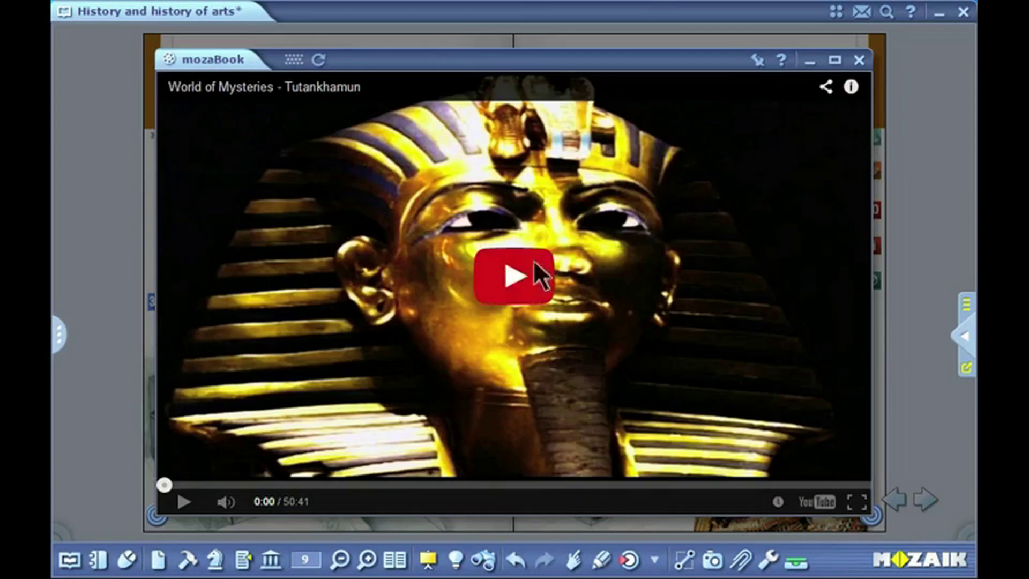
pyautogui.click(534, 268)
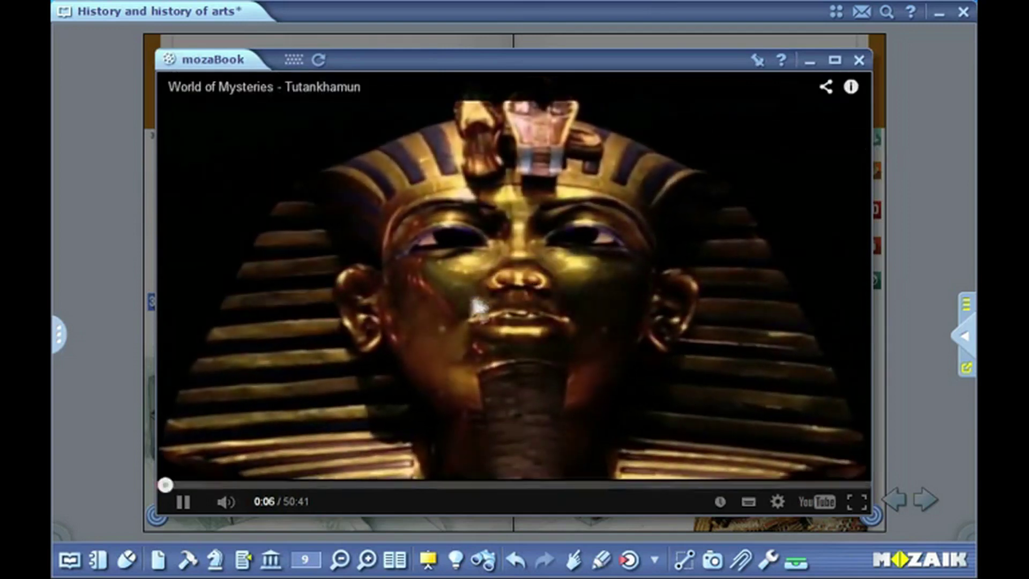
pyautogui.click(298, 452)
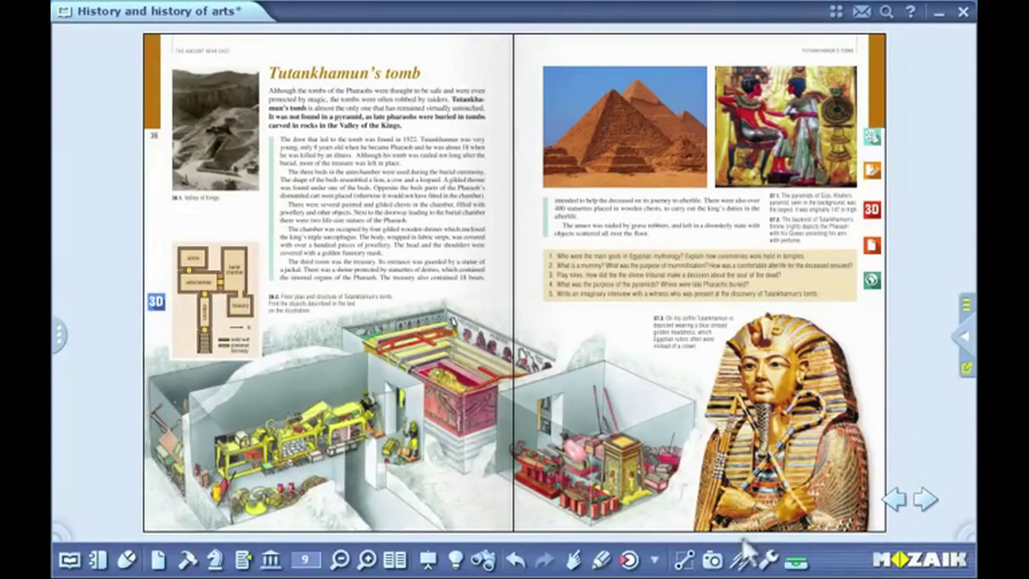
# Place a page link back to page 9 on The dawn of Greek history spread and follow it.
pyautogui.click(741, 559)
pyautogui.click(737, 494)
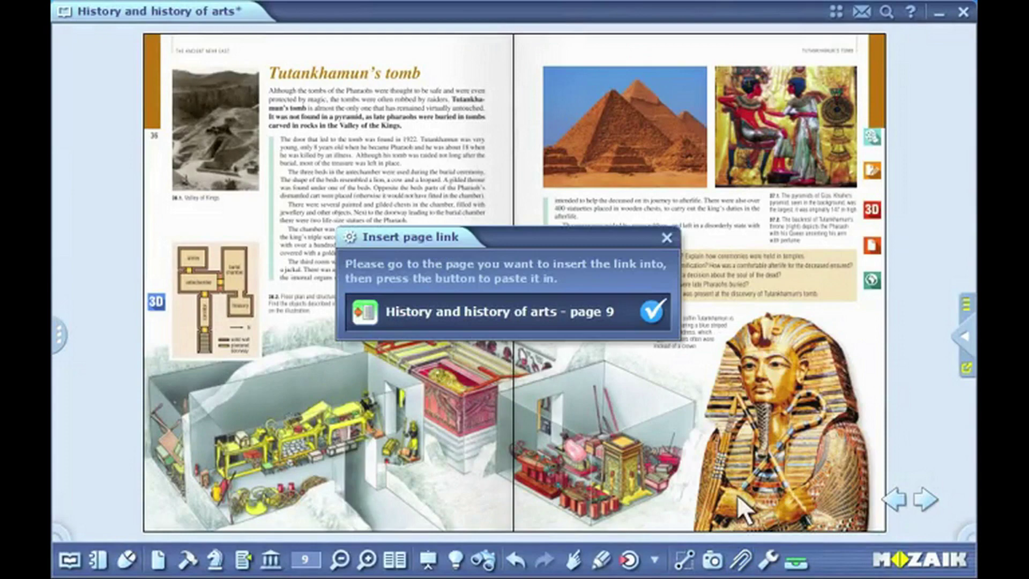
pyautogui.click(917, 497)
pyautogui.click(917, 497)
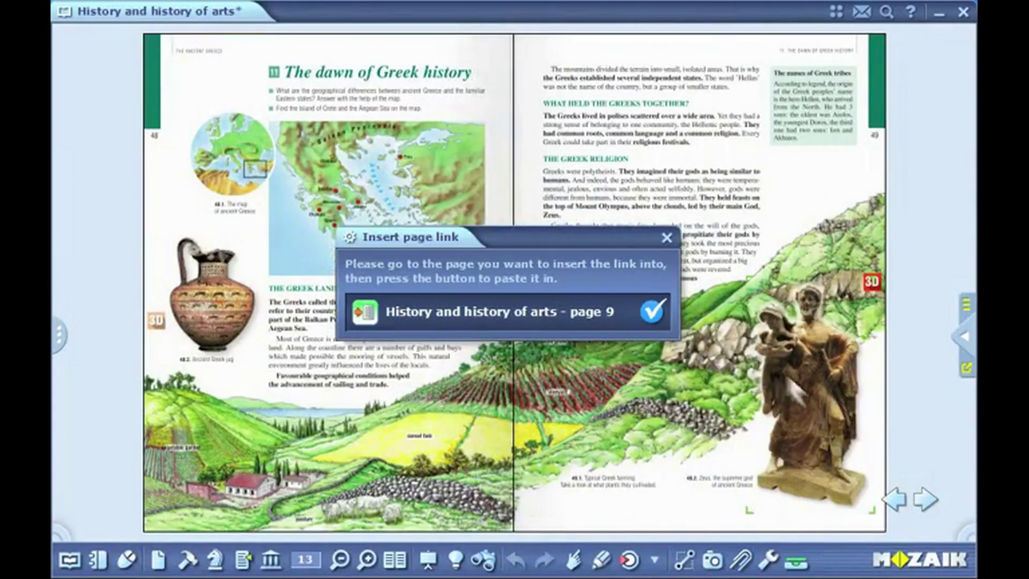
pyautogui.click(646, 310)
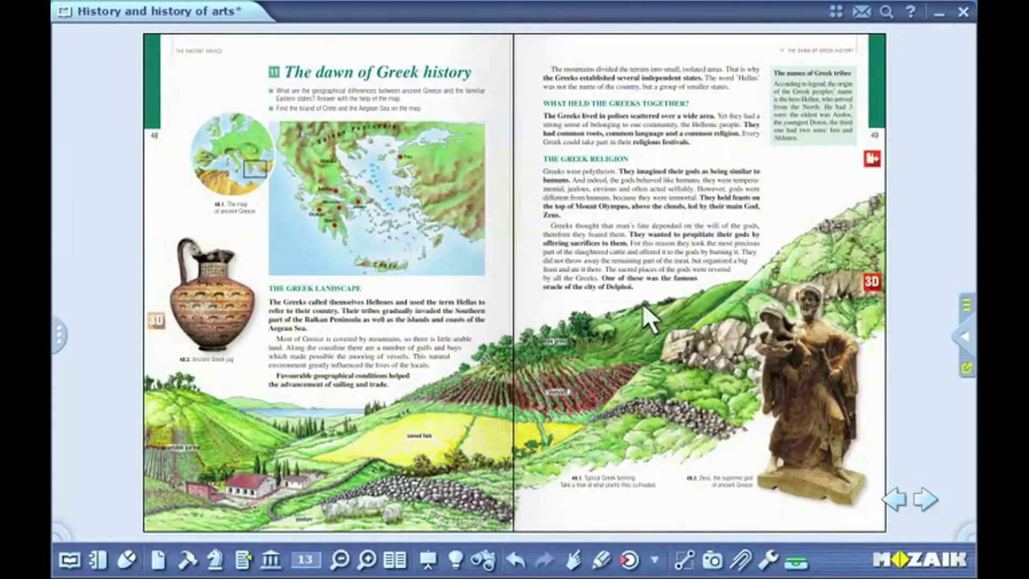
pyautogui.click(863, 160)
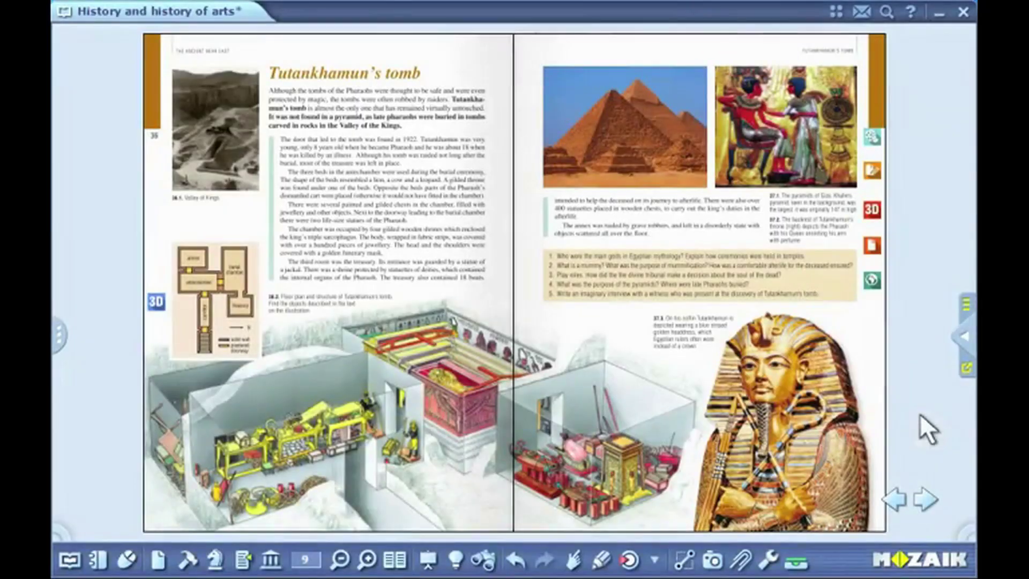
# Bookmark page 9, flip back to The Ancient Near East, and return via the bookmark.
pyautogui.click(741, 560)
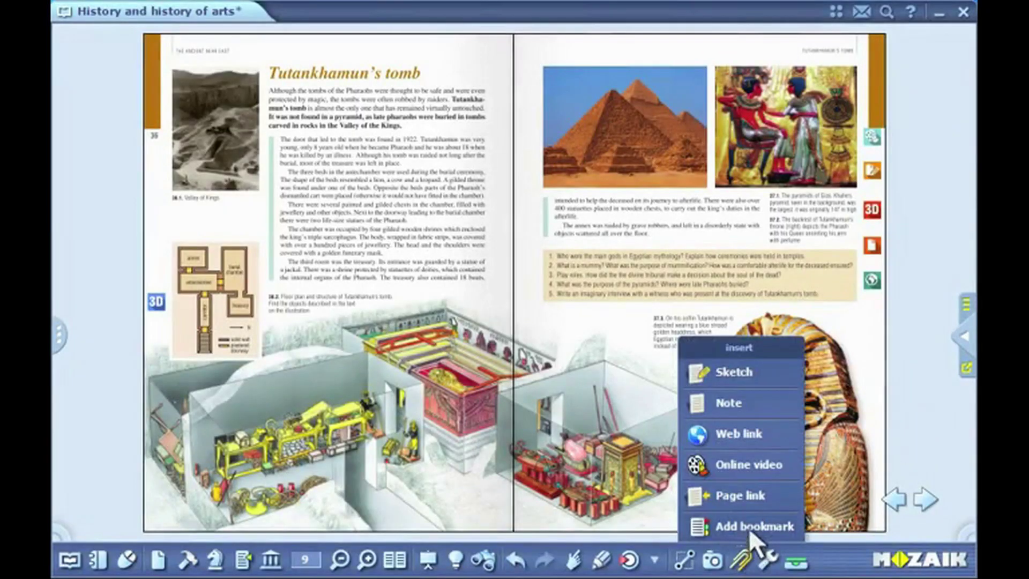
pyautogui.click(750, 522)
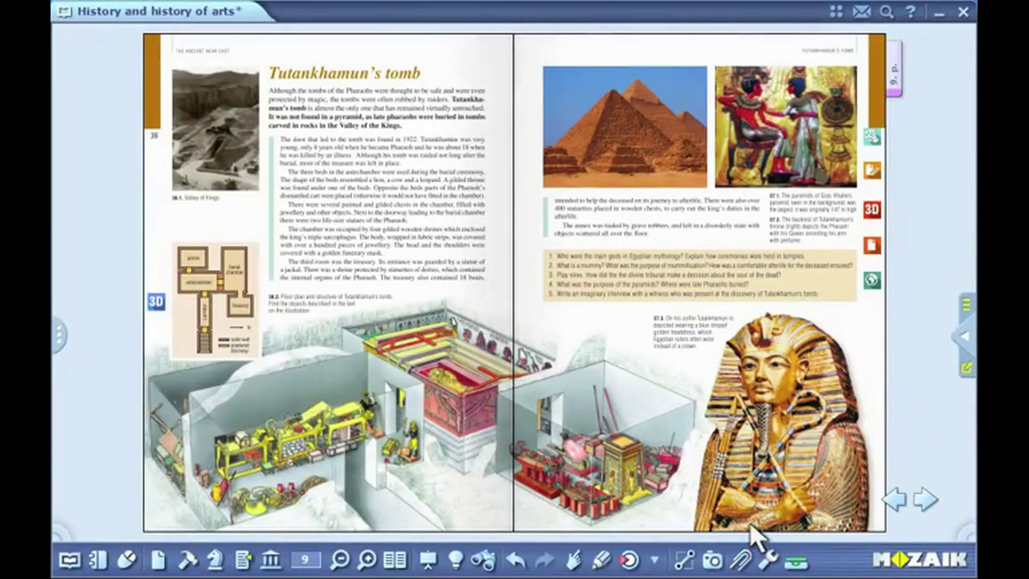
pyautogui.click(895, 499)
pyautogui.click(895, 499)
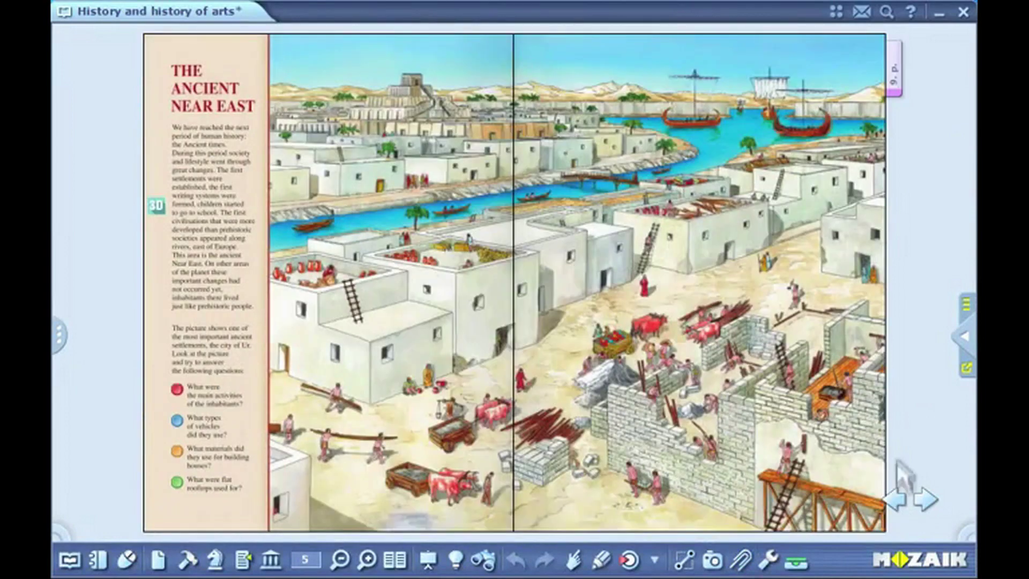
pyautogui.click(898, 85)
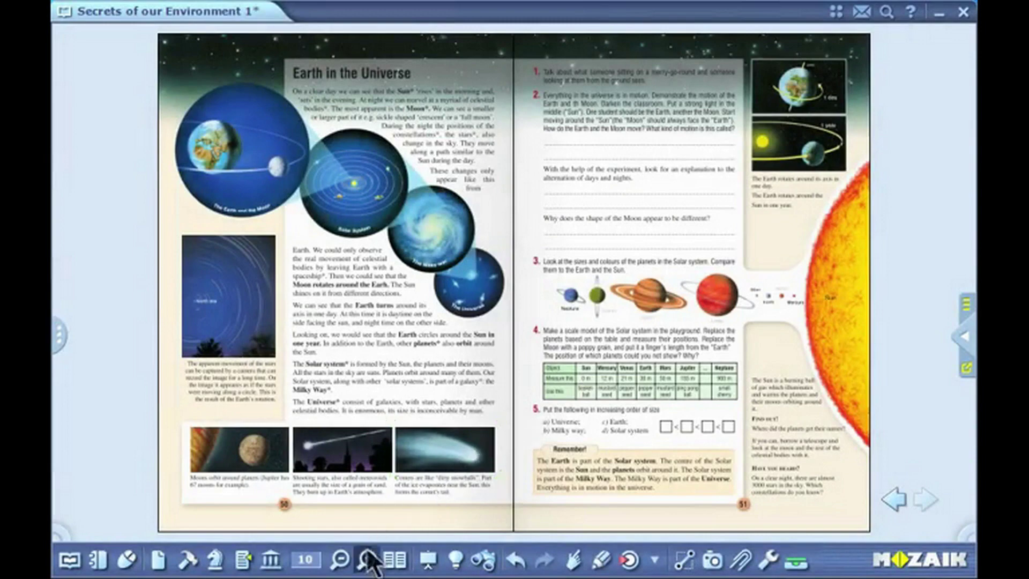
# Zoom into the right page and handwrite 'moon' on the Earth-and-Moon answer line.
pyautogui.click(627, 204)
pyautogui.scroll(-2, 528, 207)
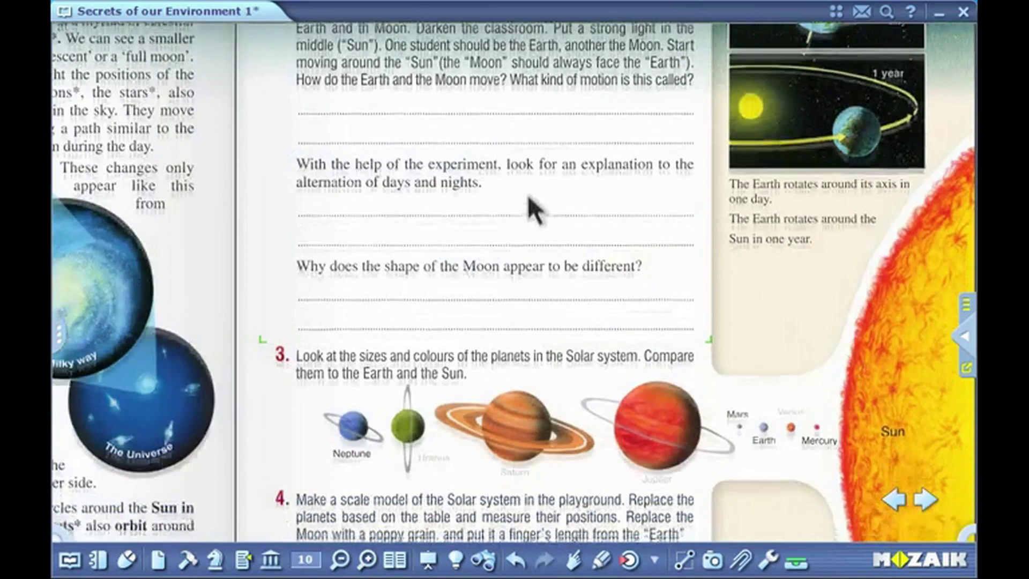
pyautogui.click(601, 560)
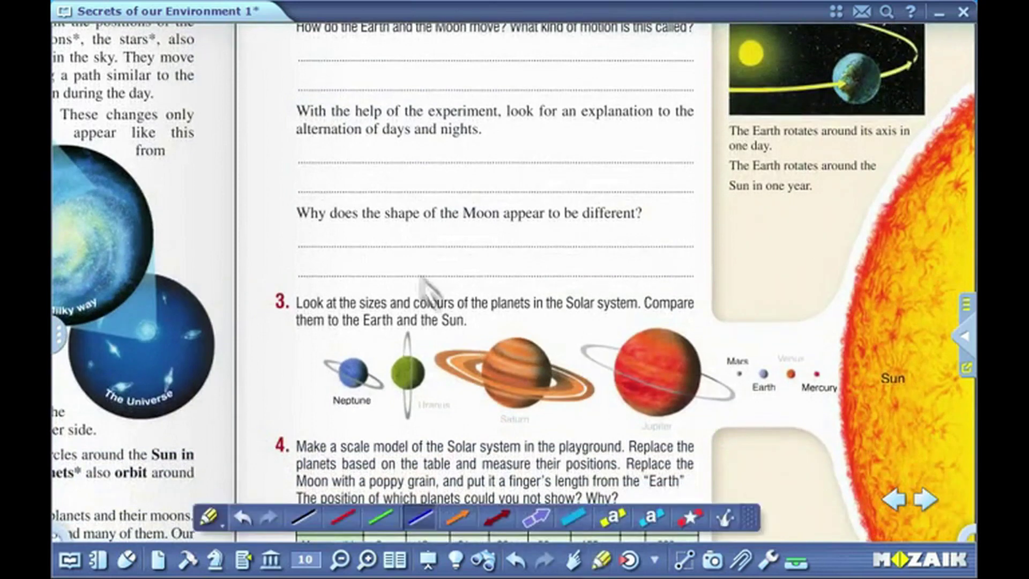
pyautogui.moveTo(336, 80); pyautogui.dragTo(437, 80)
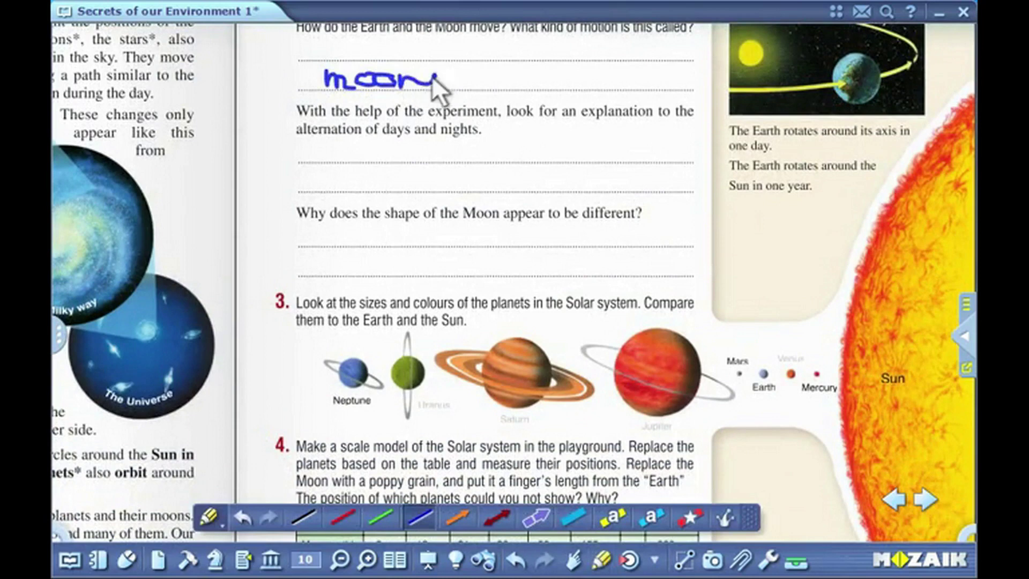
# Select the handwritten ink and convert it to the typed word 'moon' via Recognition.
pyautogui.click(220, 517)
pyautogui.click(236, 492)
pyautogui.click(395, 79)
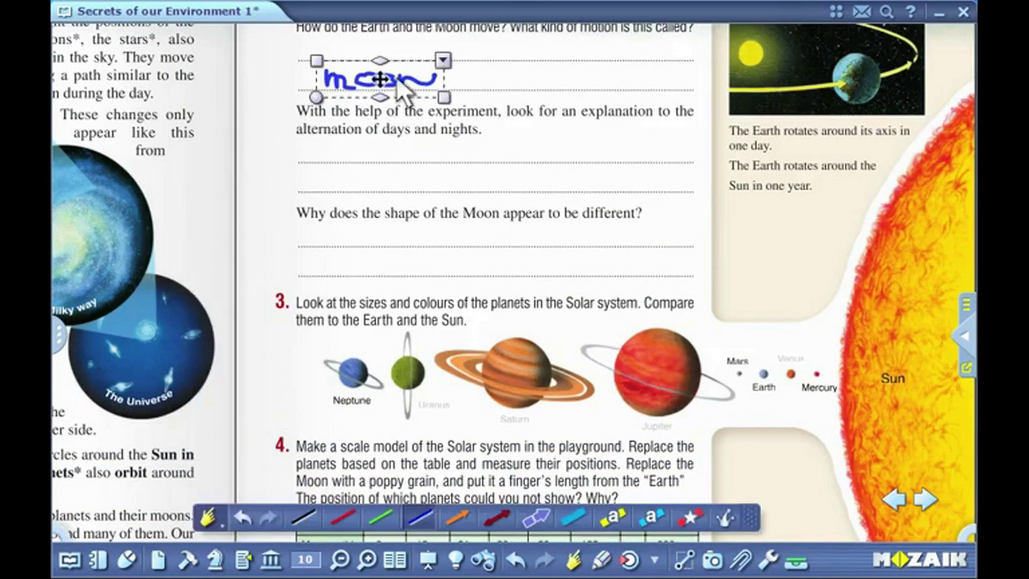
pyautogui.rightClick(404, 81)
pyautogui.moveTo(450, 112)
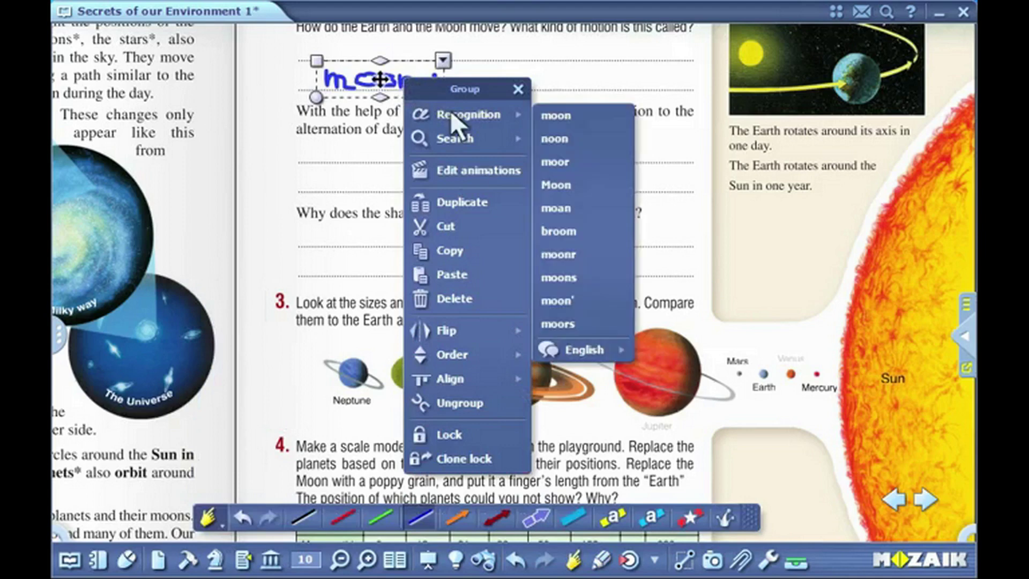
pyautogui.click(557, 114)
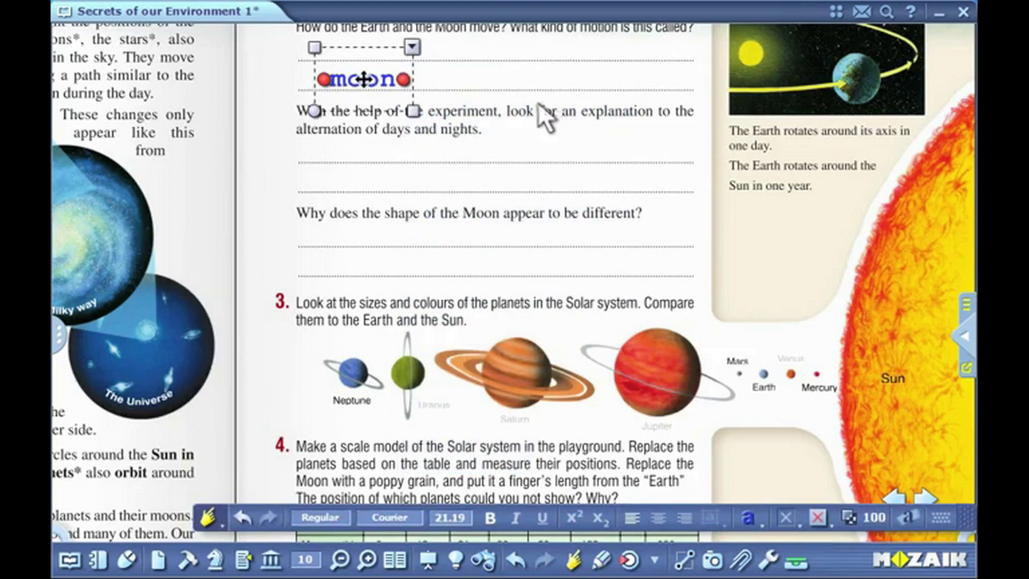
pyautogui.click(506, 82)
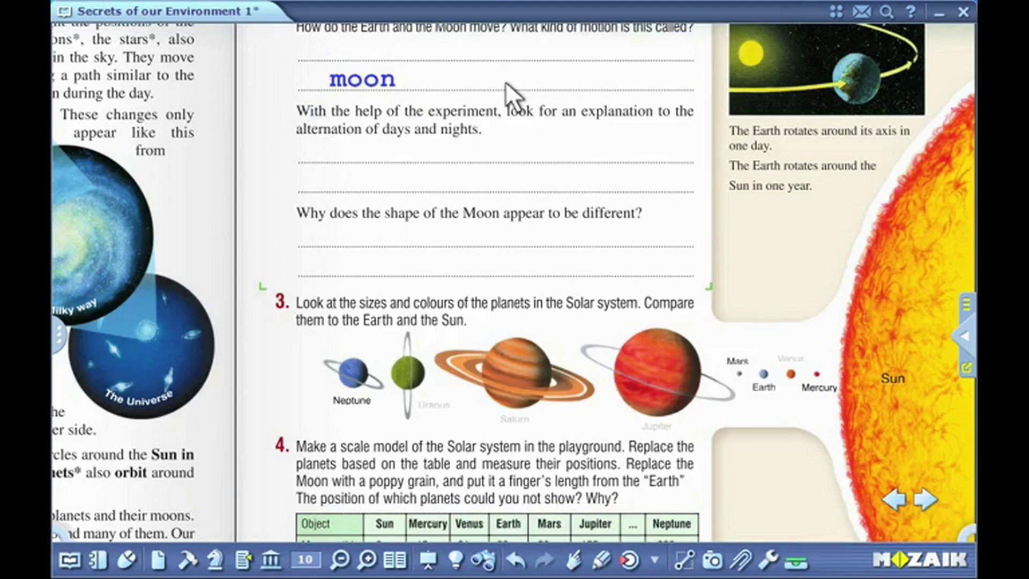
# Search the web for the selected word 'moon', then close the browser.
pyautogui.click(379, 78)
pyautogui.rightClick(381, 86)
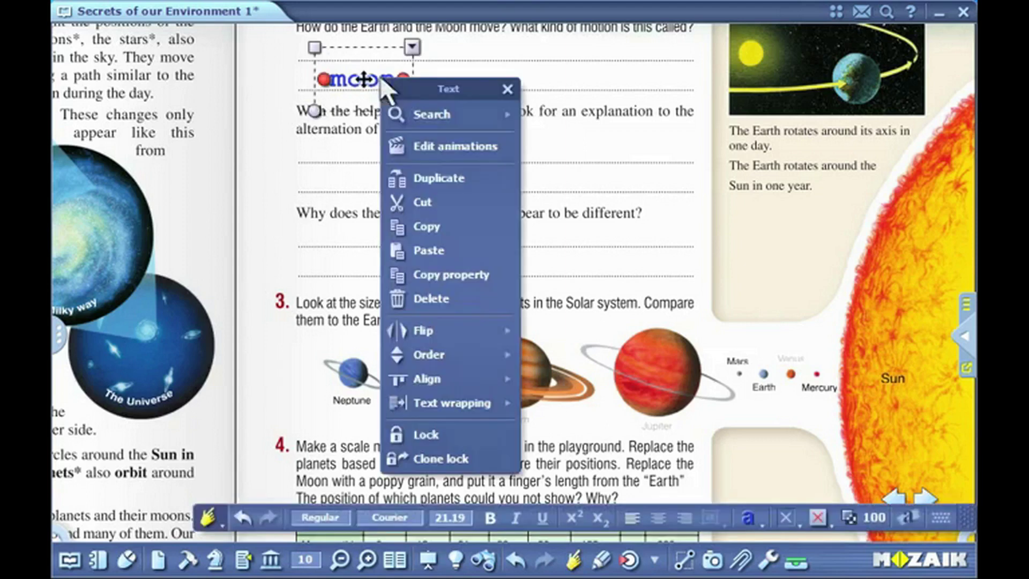
pyautogui.moveTo(427, 112)
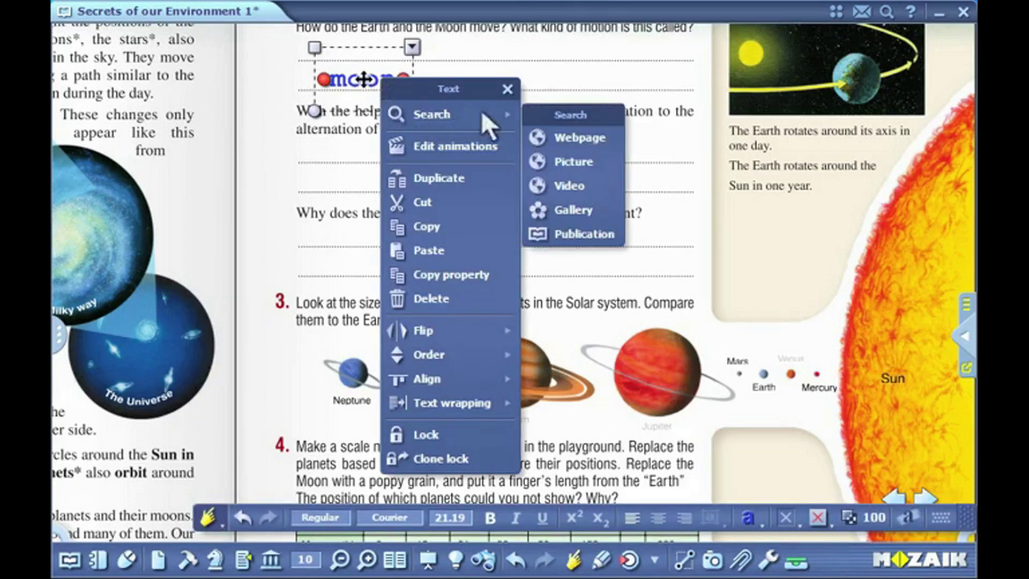
pyautogui.click(576, 134)
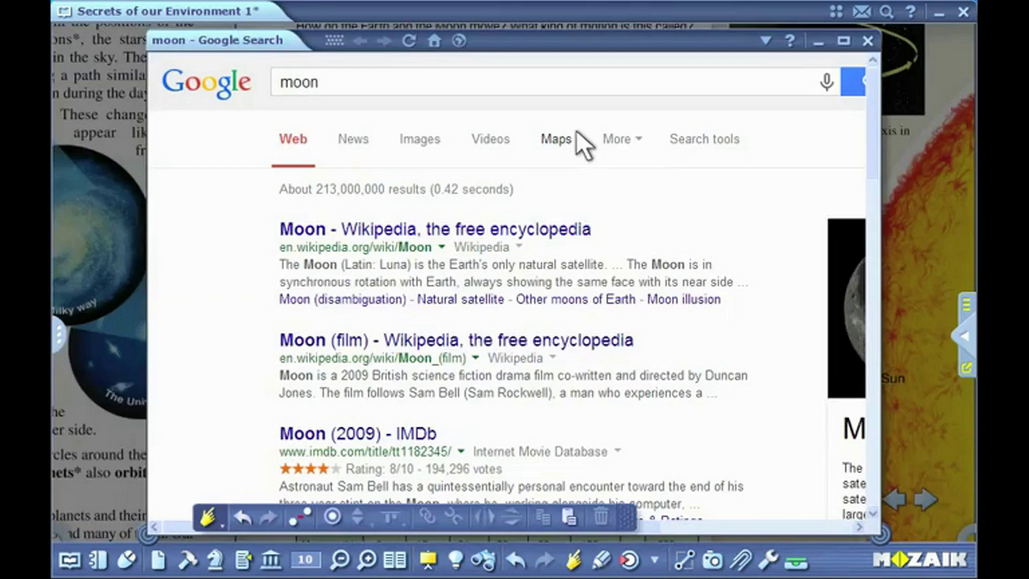
pyautogui.click(868, 40)
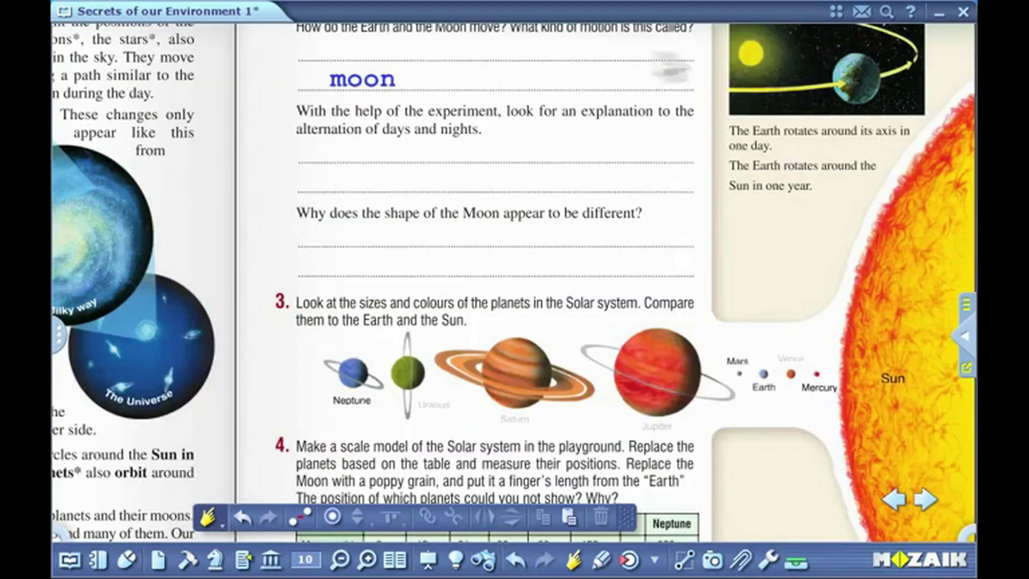
# Zoom out to the full spread and search the book for 'moon', stepping through the matches.
pyautogui.click(340, 558)
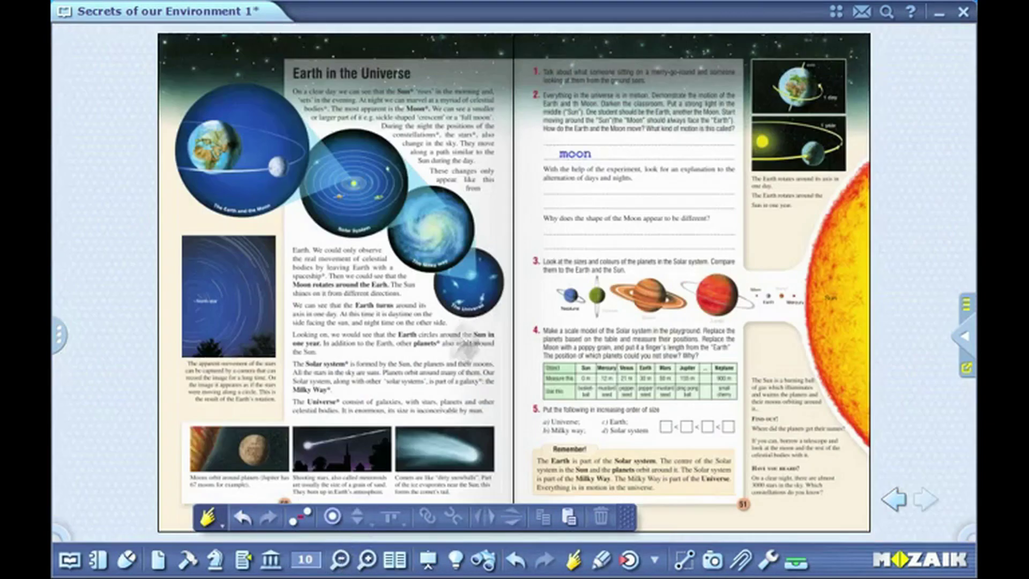
pyautogui.moveTo(573, 153); pyautogui.dragTo(493, 563)
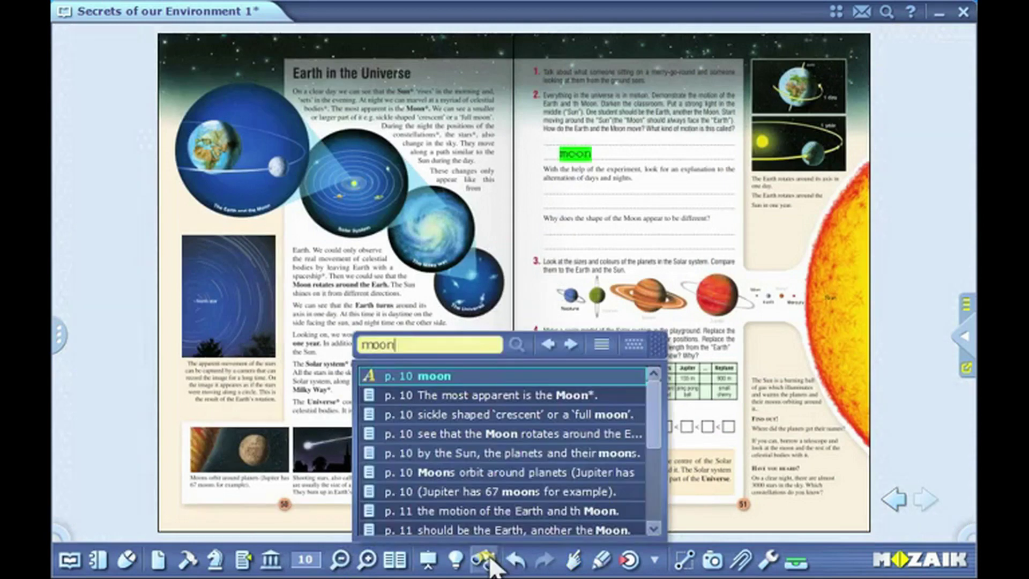
pyautogui.click(566, 347)
pyautogui.click(565, 347)
pyautogui.click(566, 348)
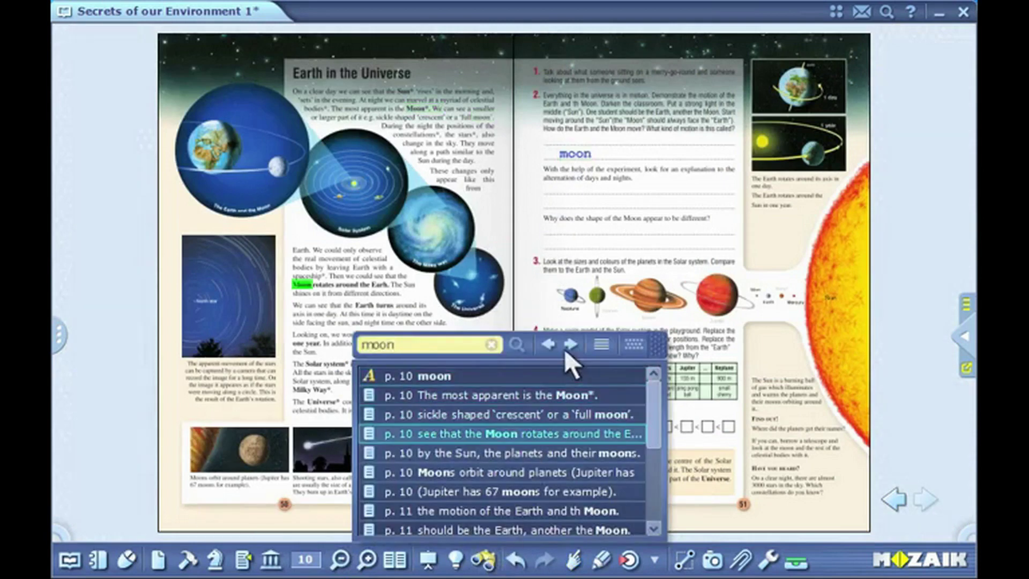
pyautogui.click(570, 344)
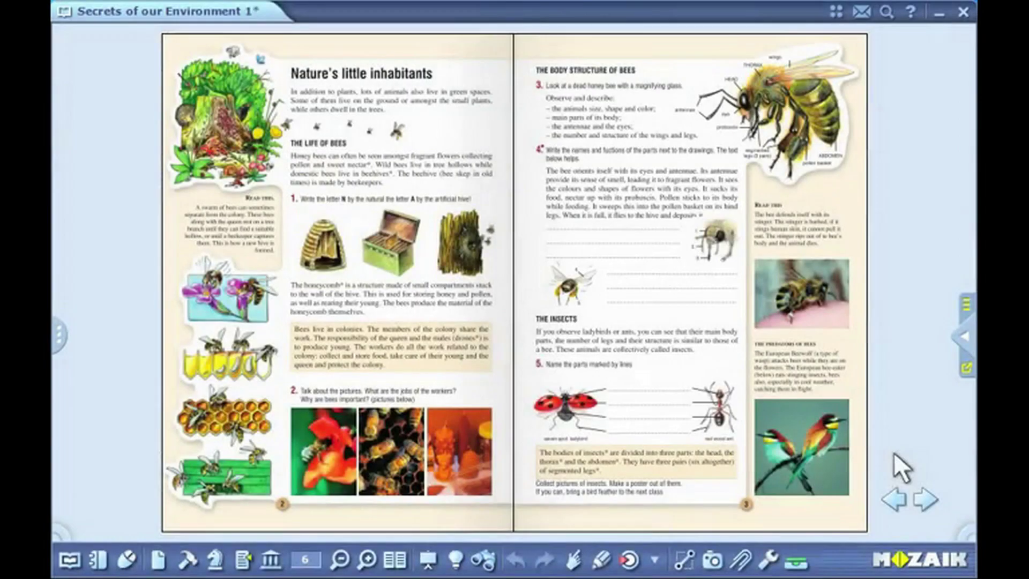
# Browse the Settings pages for mozaBook login, mozaWeb account, mouse and touch, and General.
pyautogui.click(769, 560)
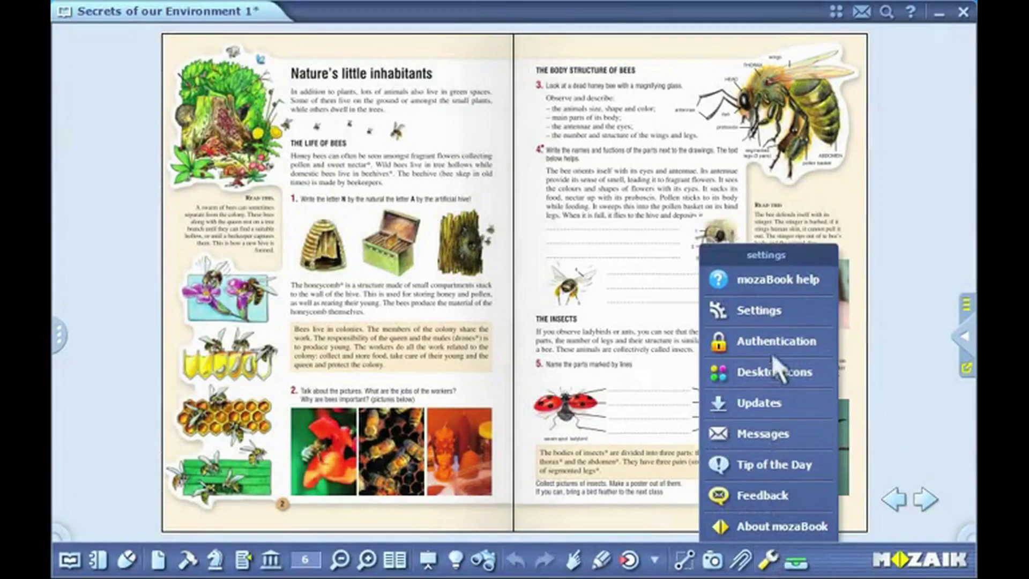
pyautogui.click(770, 313)
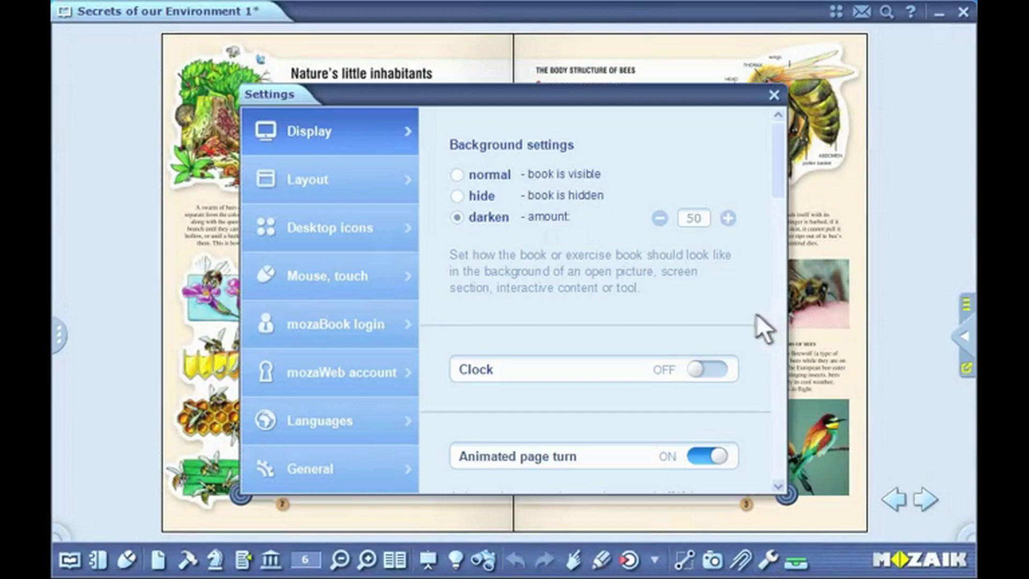
pyautogui.click(388, 326)
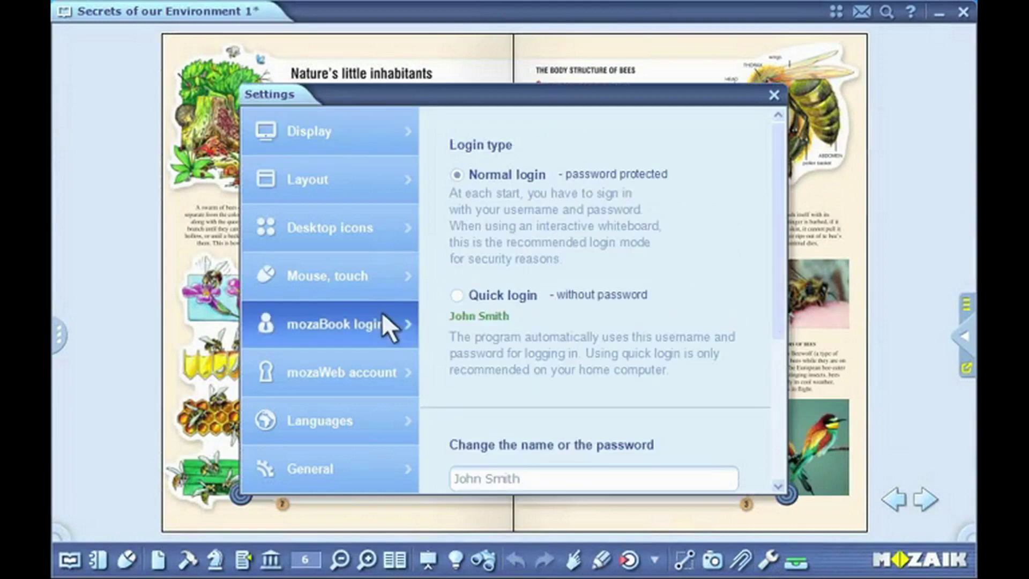
pyautogui.click(372, 366)
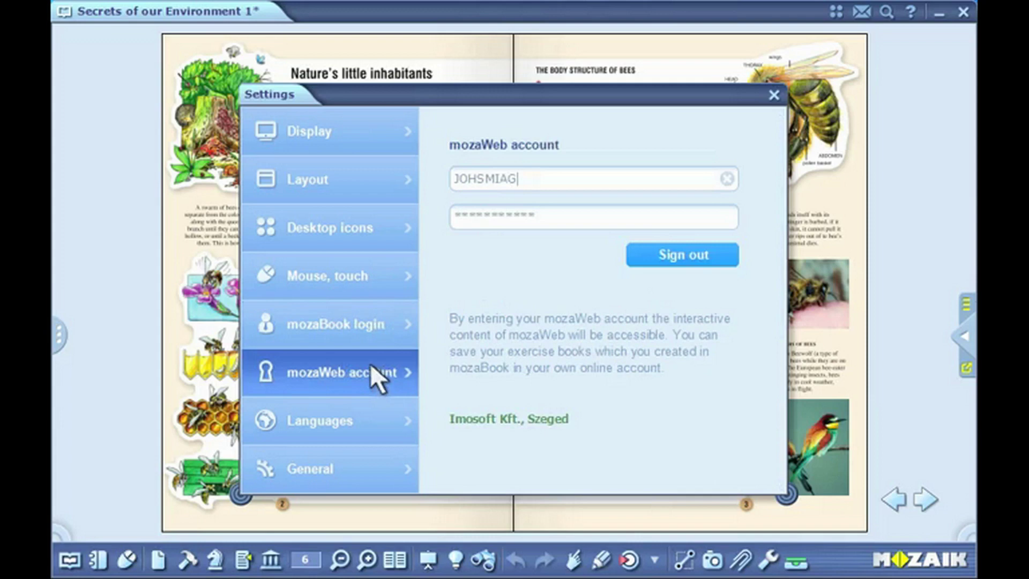
pyautogui.click(365, 279)
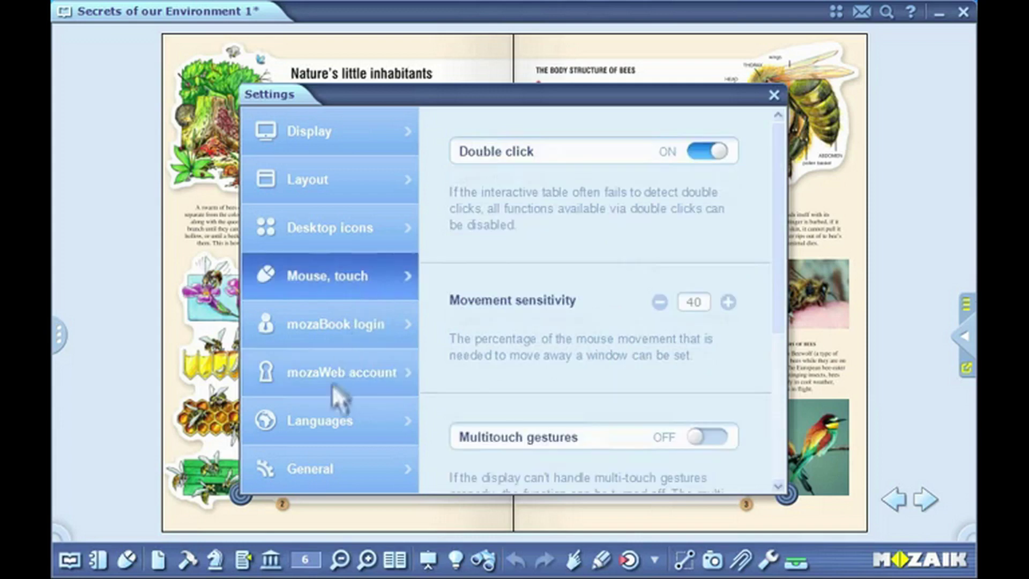
pyautogui.click(322, 462)
pyautogui.moveTo(778, 155); pyautogui.dragTo(766, 464)
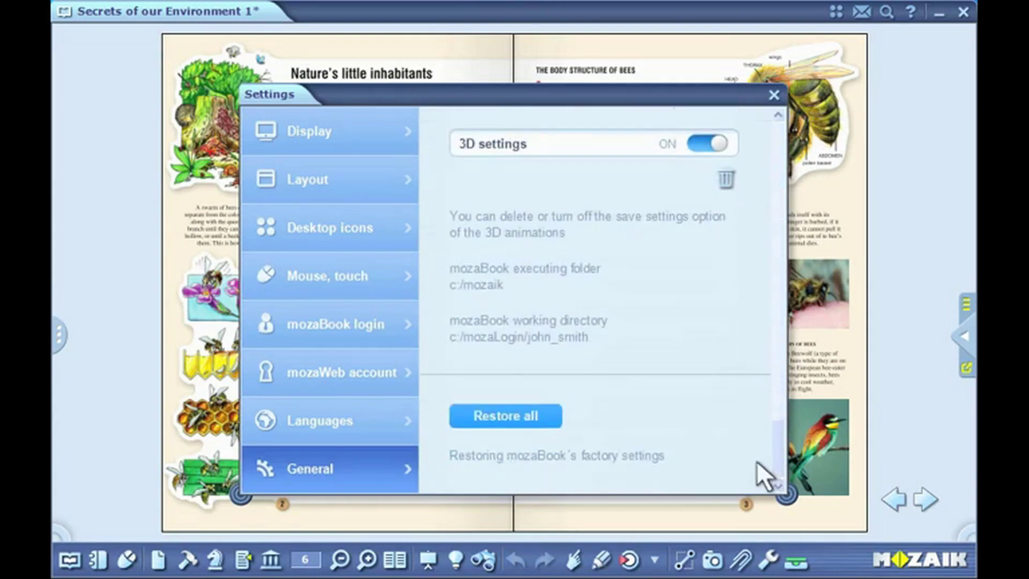
# Turn on desktop icons with Publications, Tools and Museum, then move Museum to the right side.
pyautogui.click(378, 232)
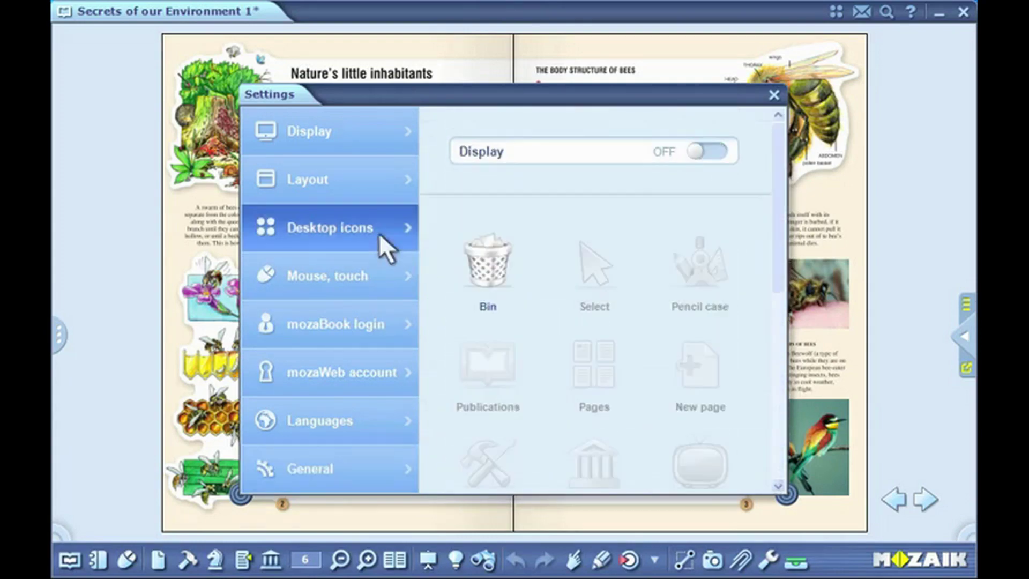
pyautogui.click(696, 151)
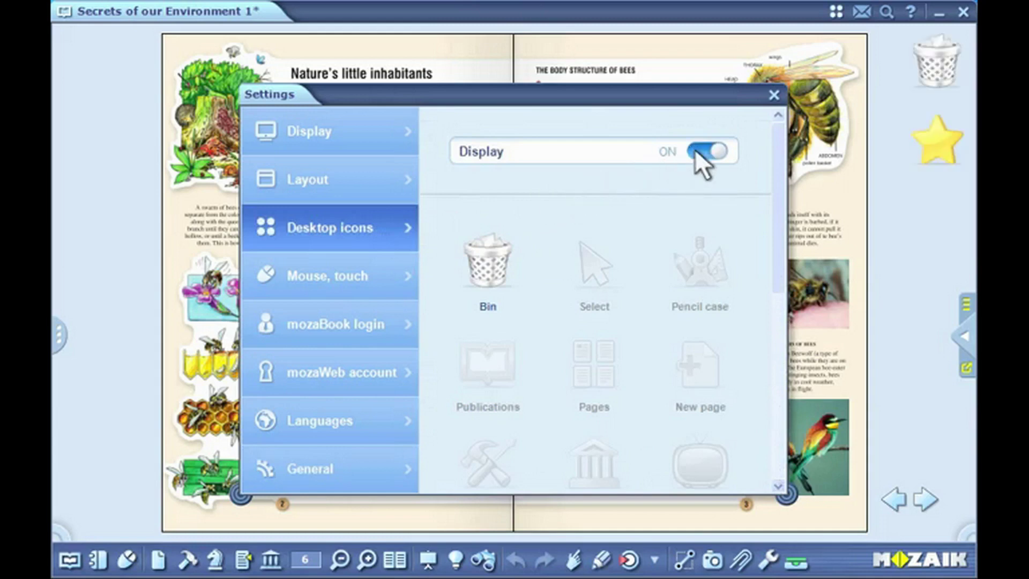
pyautogui.click(504, 356)
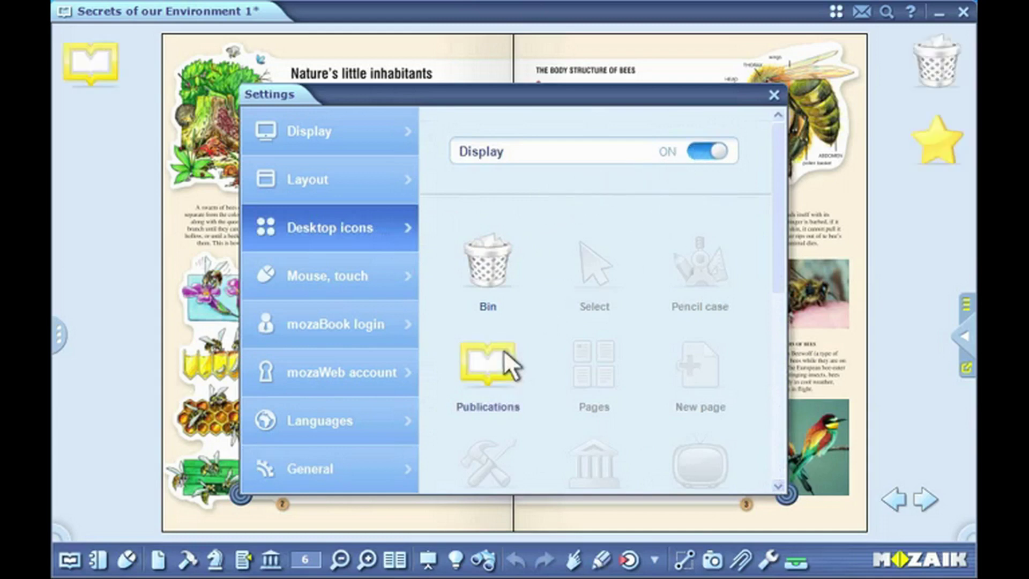
pyautogui.click(496, 440)
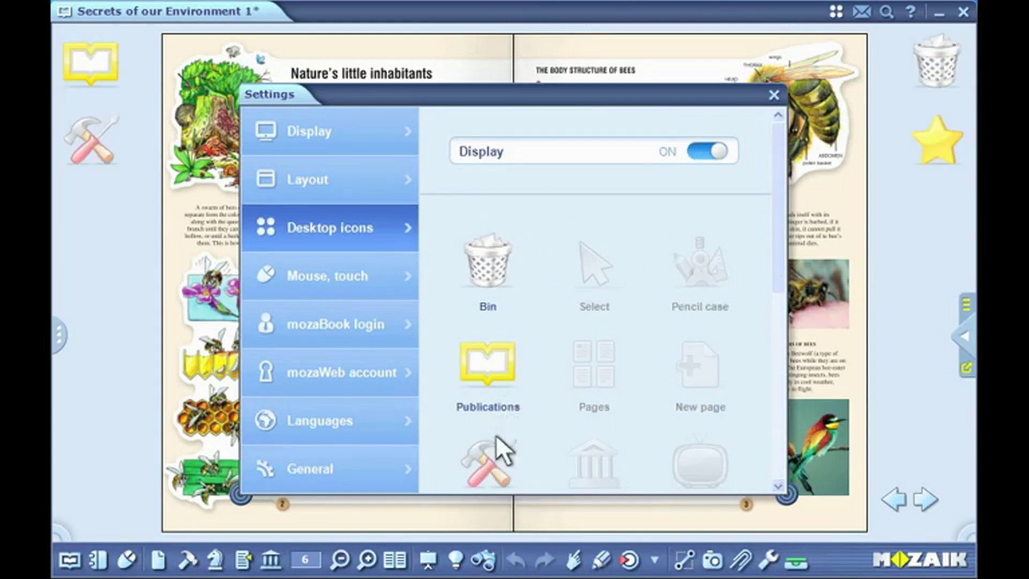
pyautogui.click(585, 453)
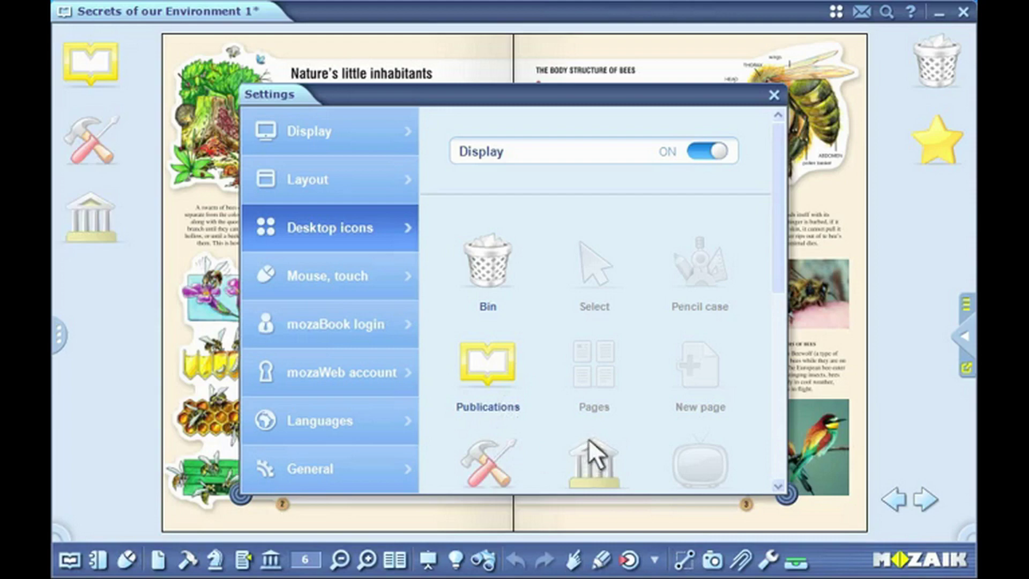
pyautogui.click(773, 96)
pyautogui.moveTo(91, 215); pyautogui.dragTo(914, 215)
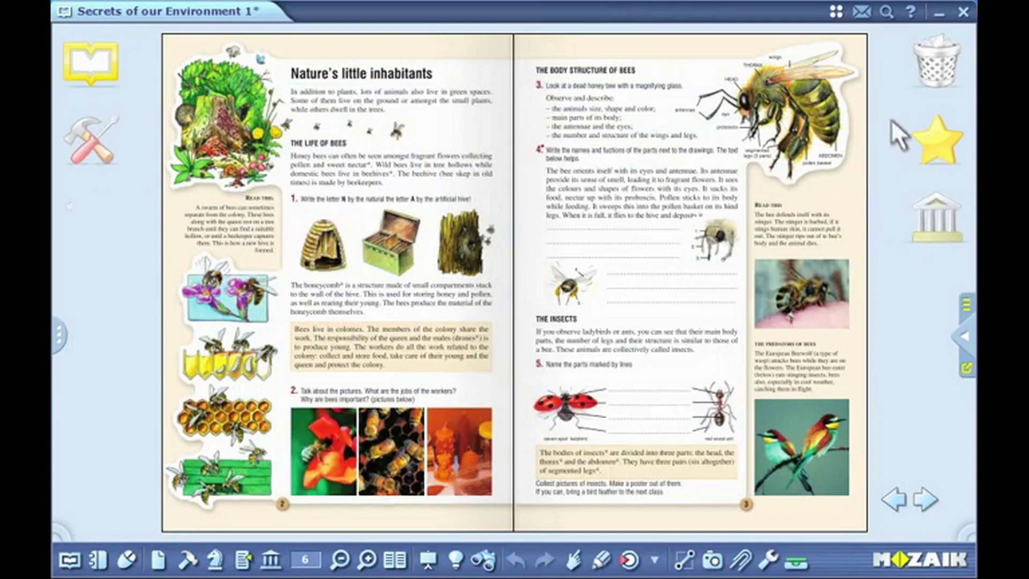
# Hide and restore the desktop icons, then expand and collapse the side tool panel.
pyautogui.click(837, 13)
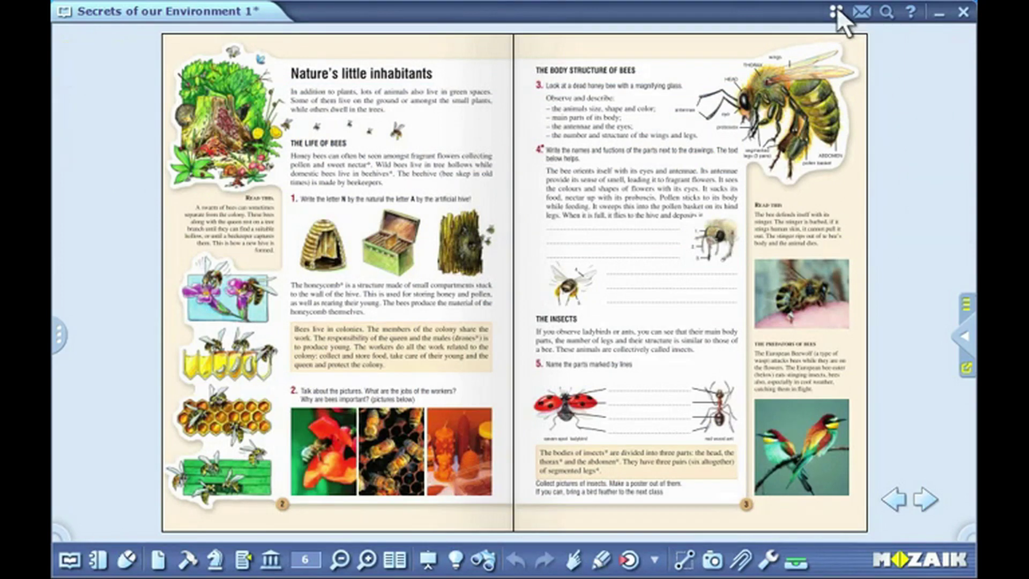
pyautogui.click(838, 13)
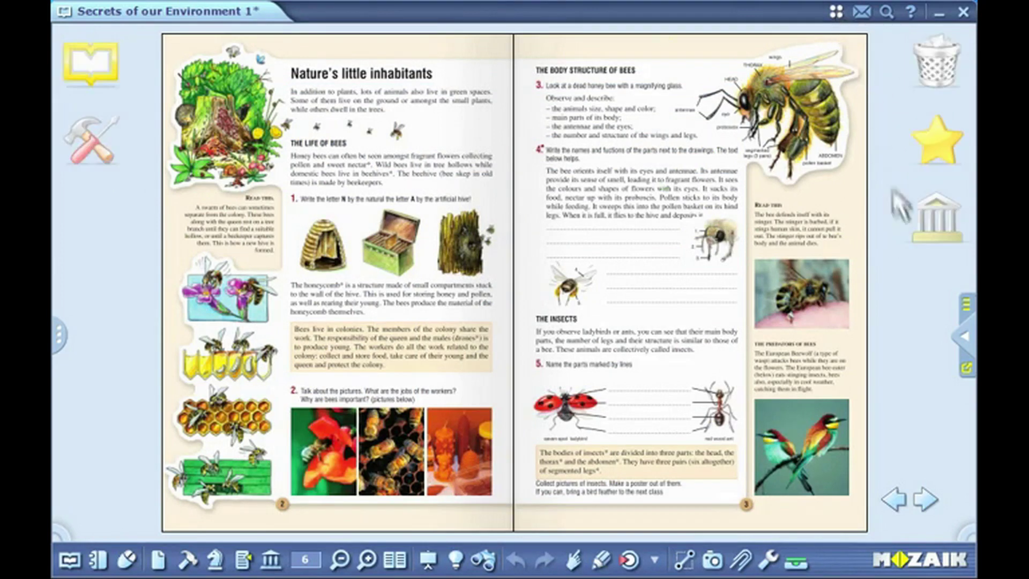
pyautogui.click(963, 336)
pyautogui.click(956, 338)
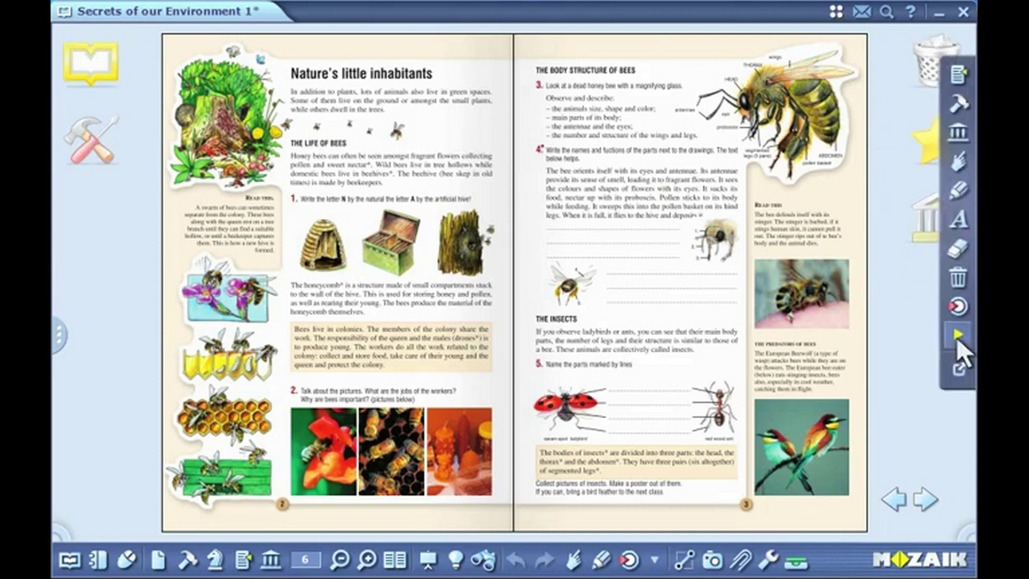
# Move the side tool tab to the left edge and back, then expand and collapse it.
pyautogui.click(60, 336)
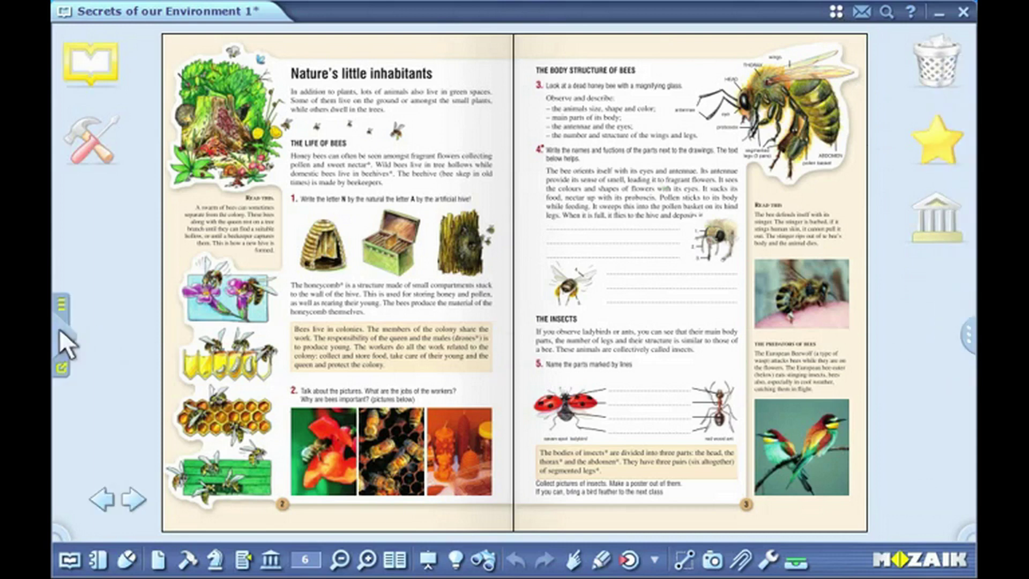
pyautogui.click(967, 343)
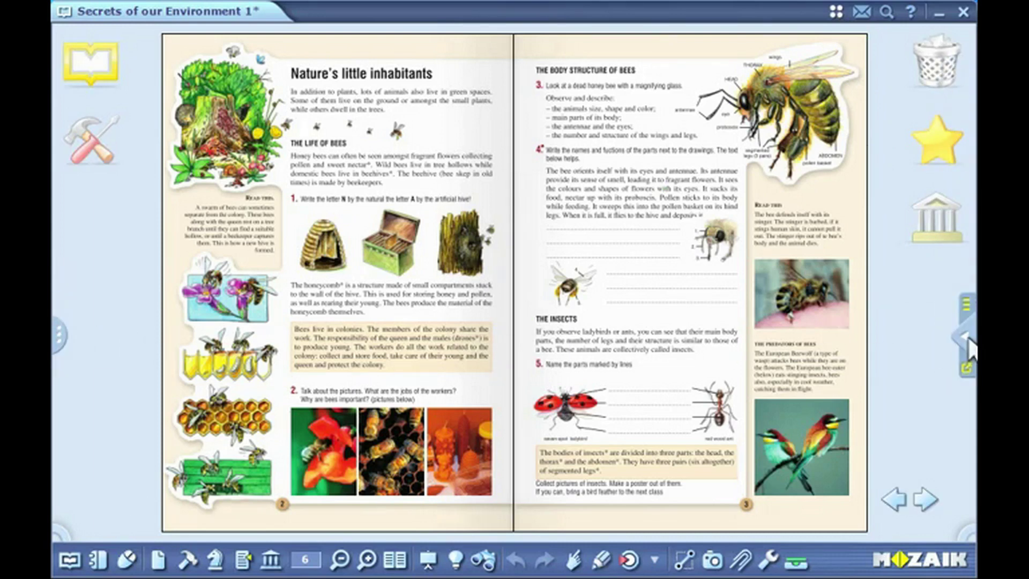
pyautogui.click(966, 336)
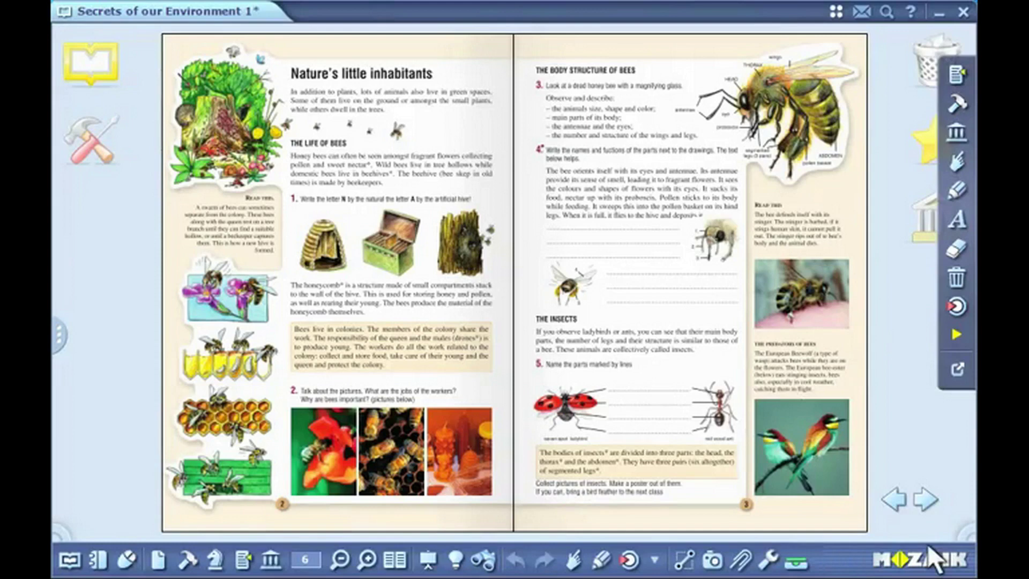
pyautogui.click(952, 335)
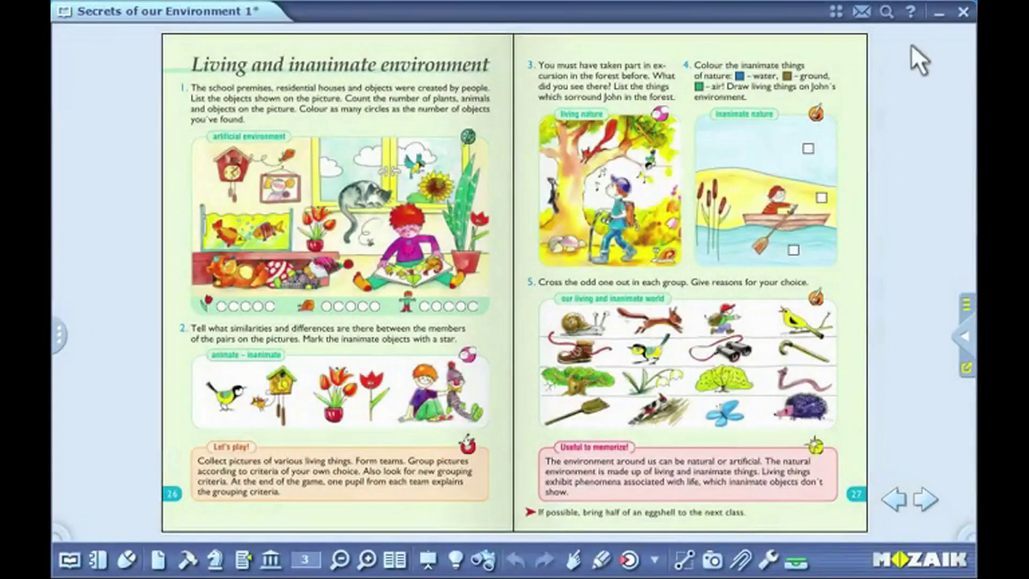
pyautogui.click(910, 12)
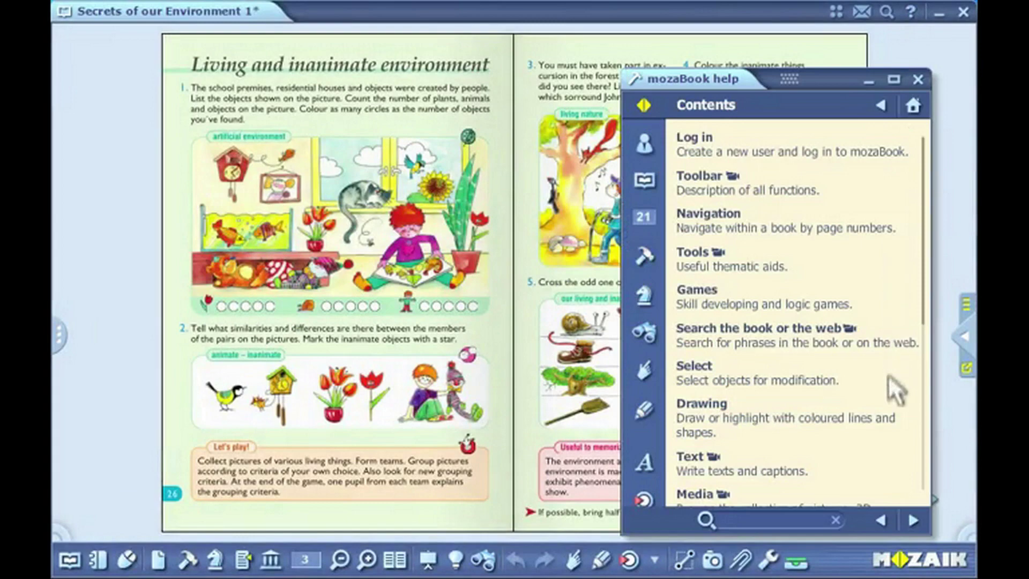
pyautogui.click(909, 520)
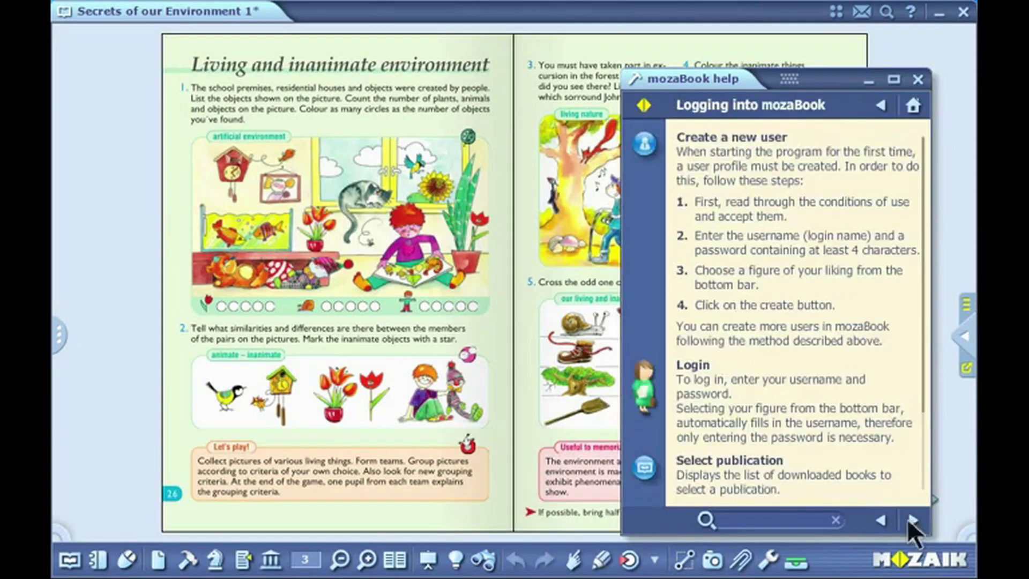
pyautogui.click(908, 520)
pyautogui.click(908, 520)
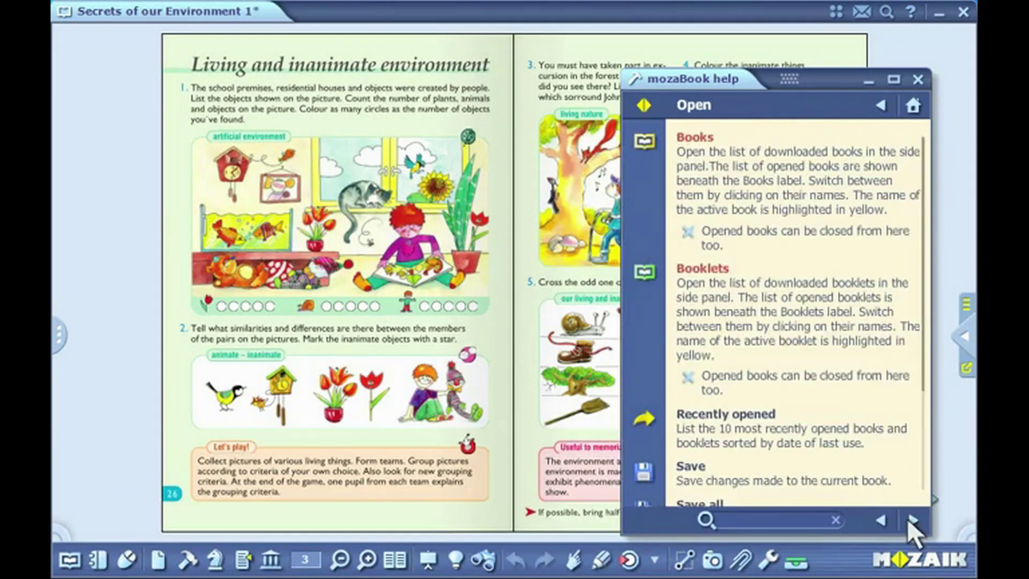
pyautogui.click(910, 112)
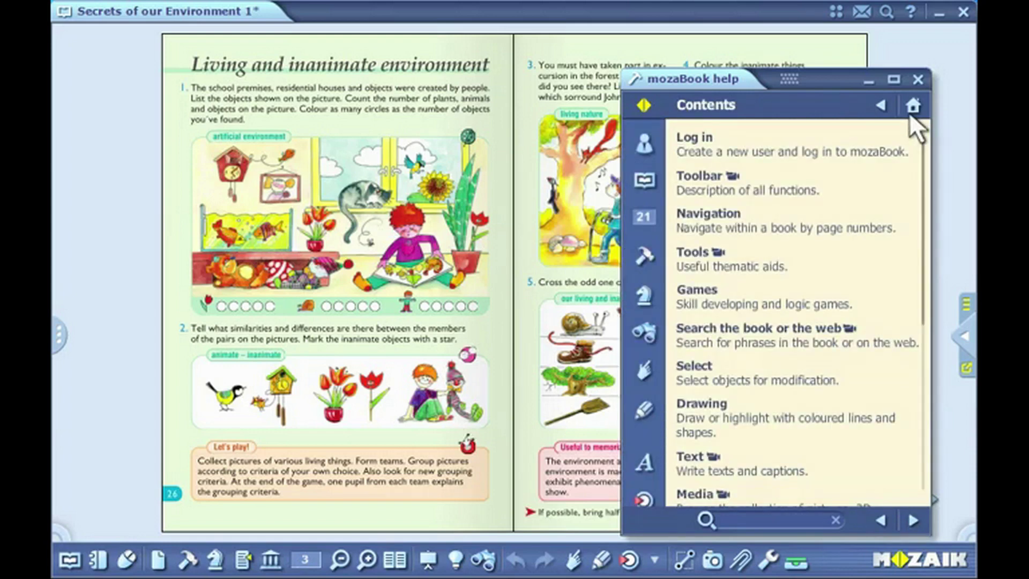
pyautogui.click(712, 455)
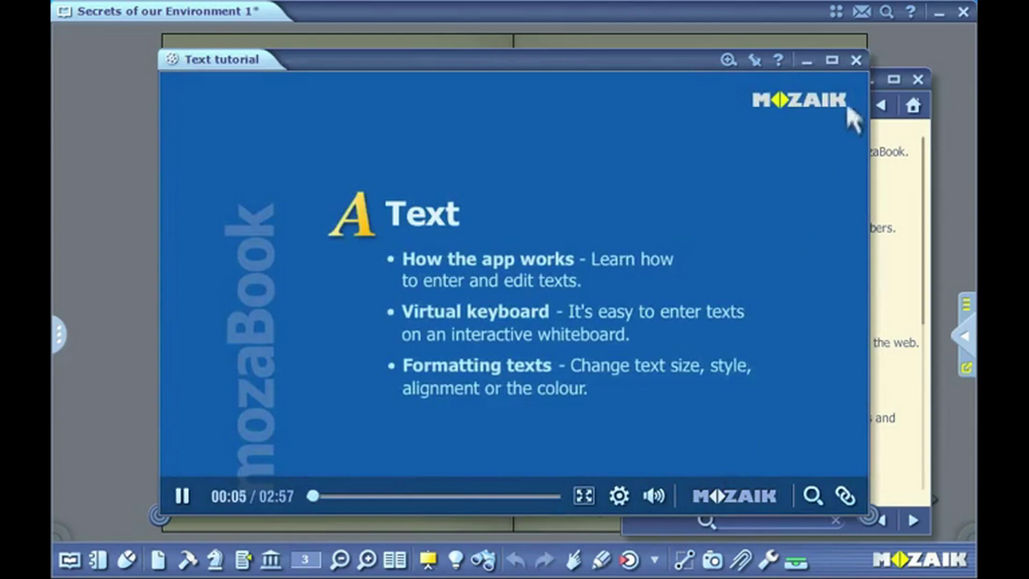
pyautogui.click(854, 60)
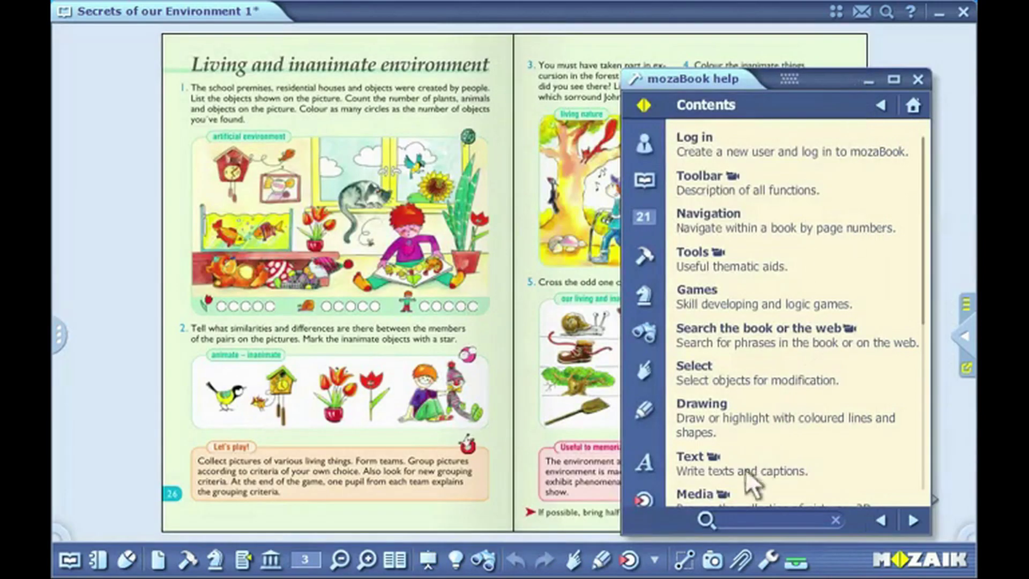
pyautogui.write('media')
pyautogui.press('Return')
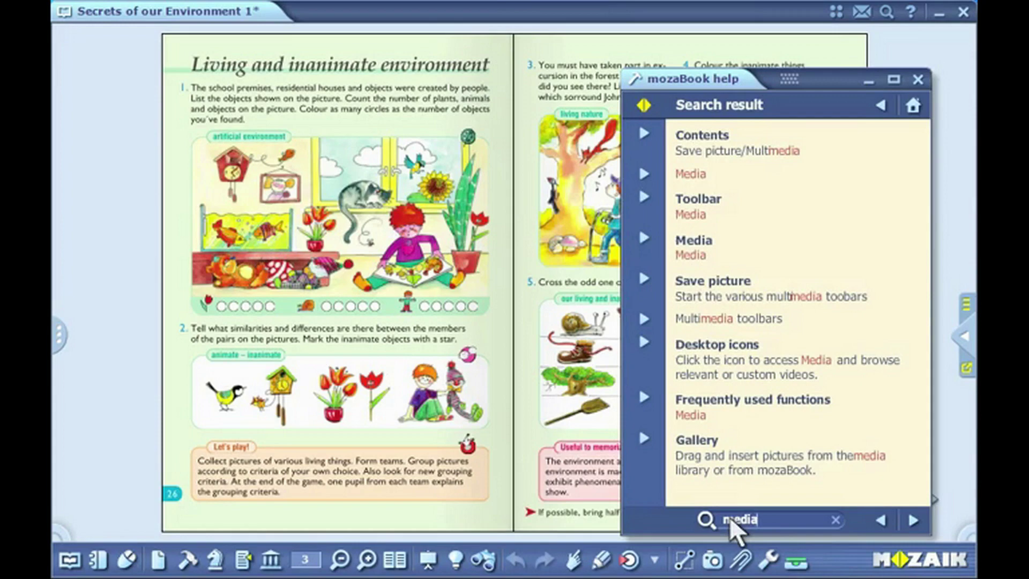
pyautogui.click(916, 80)
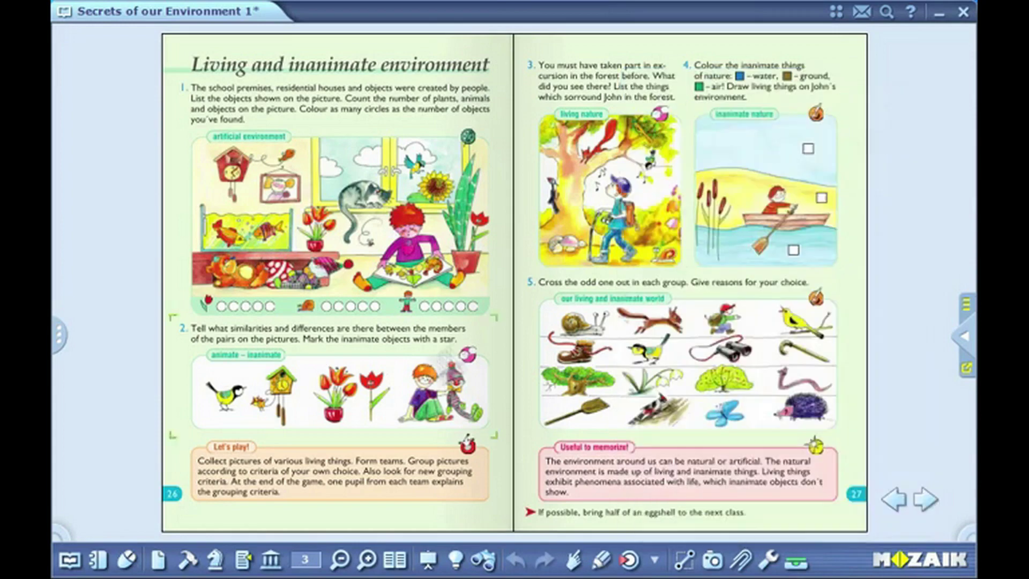
# Open the Instruments tool and view its written Tool guide and video tutorial.
pyautogui.click(189, 560)
pyautogui.click(300, 322)
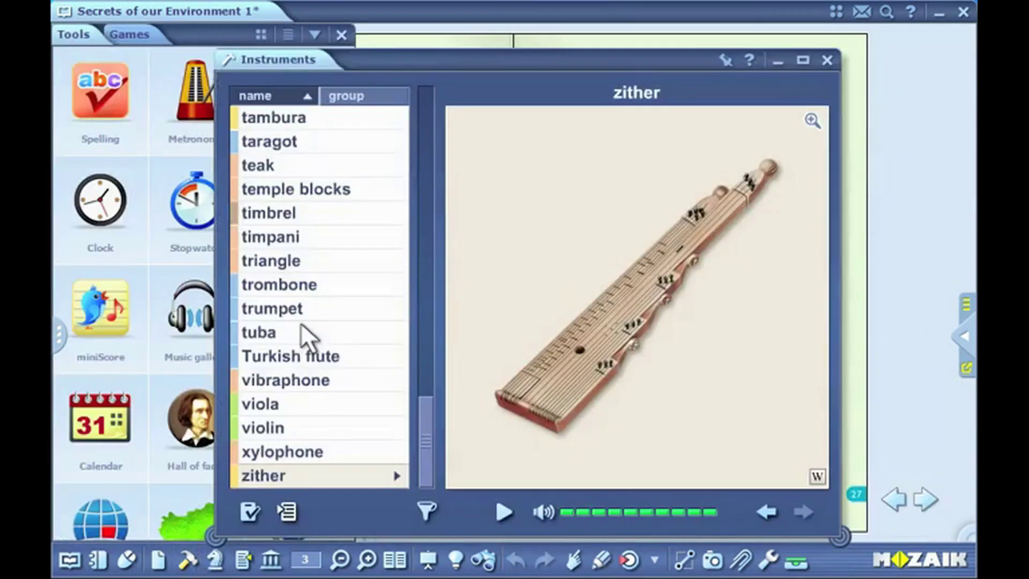
pyautogui.click(749, 60)
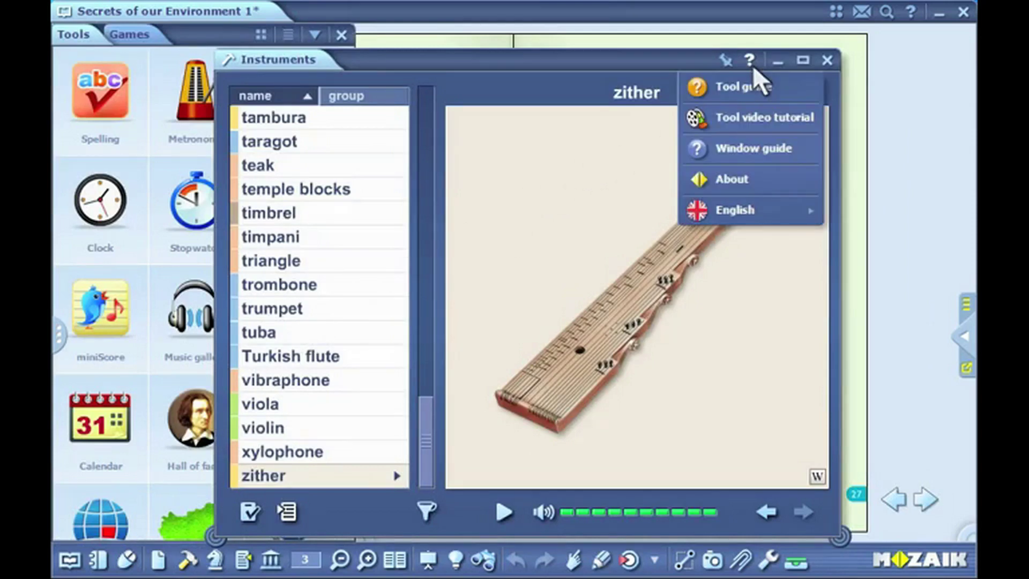
pyautogui.click(757, 88)
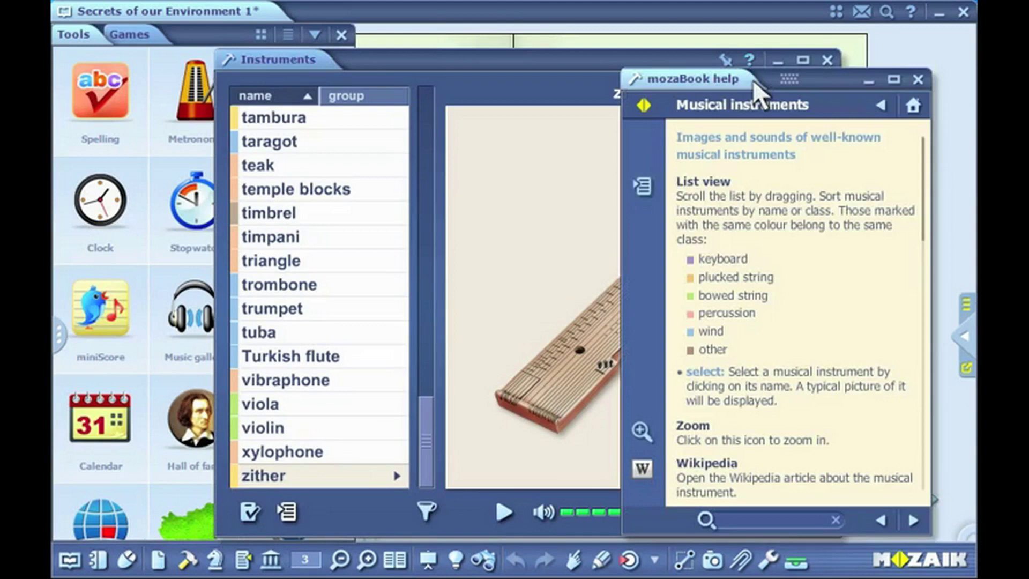
pyautogui.click(913, 79)
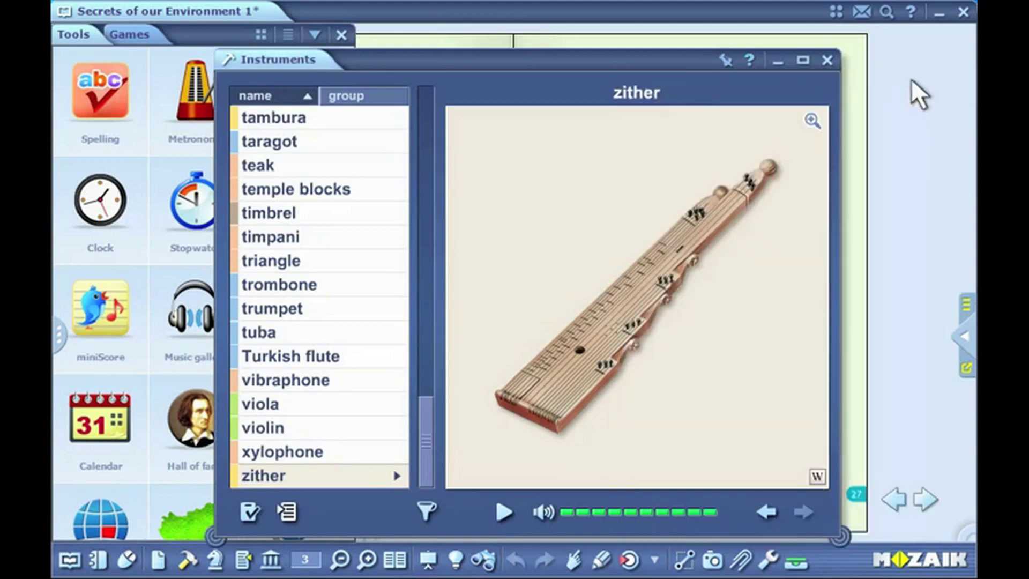
pyautogui.click(750, 62)
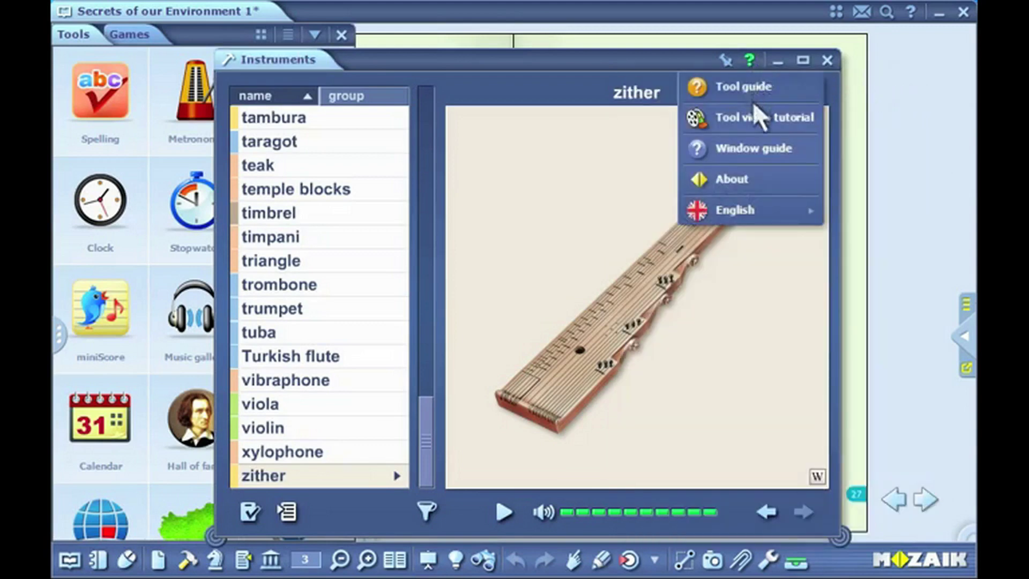
pyautogui.click(751, 117)
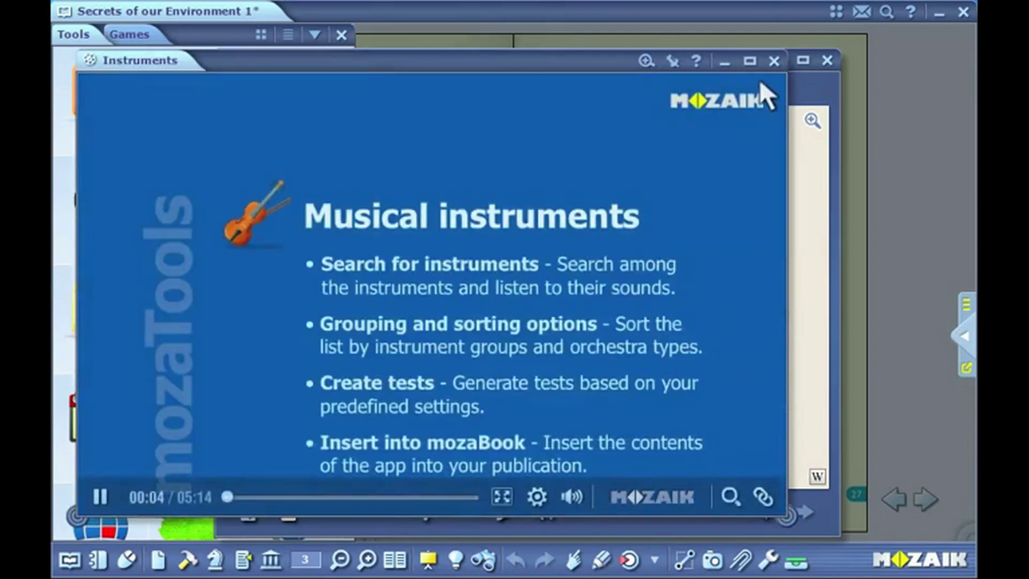
pyautogui.click(767, 62)
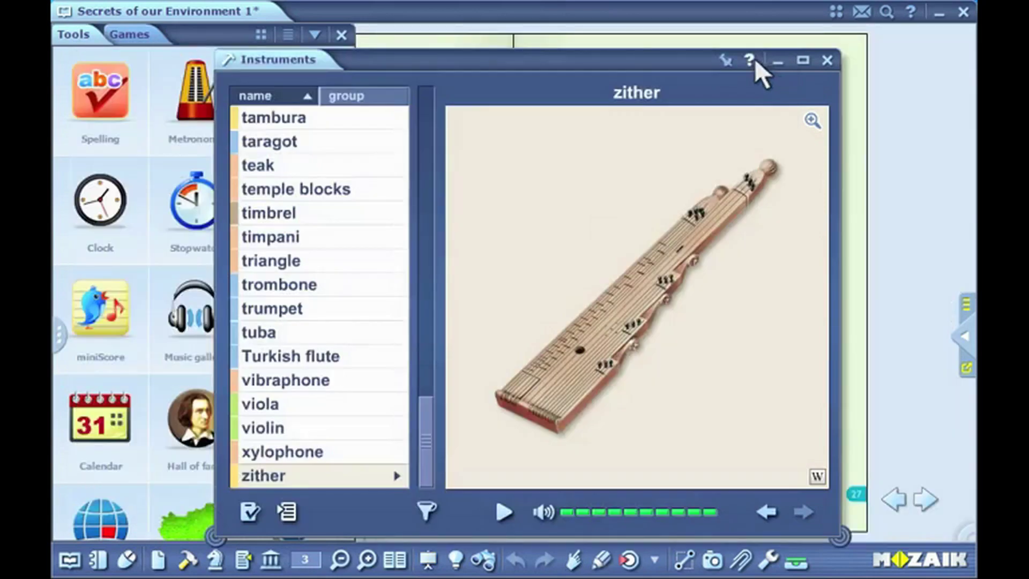
# Switch the Instruments tool's language from English to Deutsch.
pyautogui.click(755, 61)
pyautogui.moveTo(737, 210)
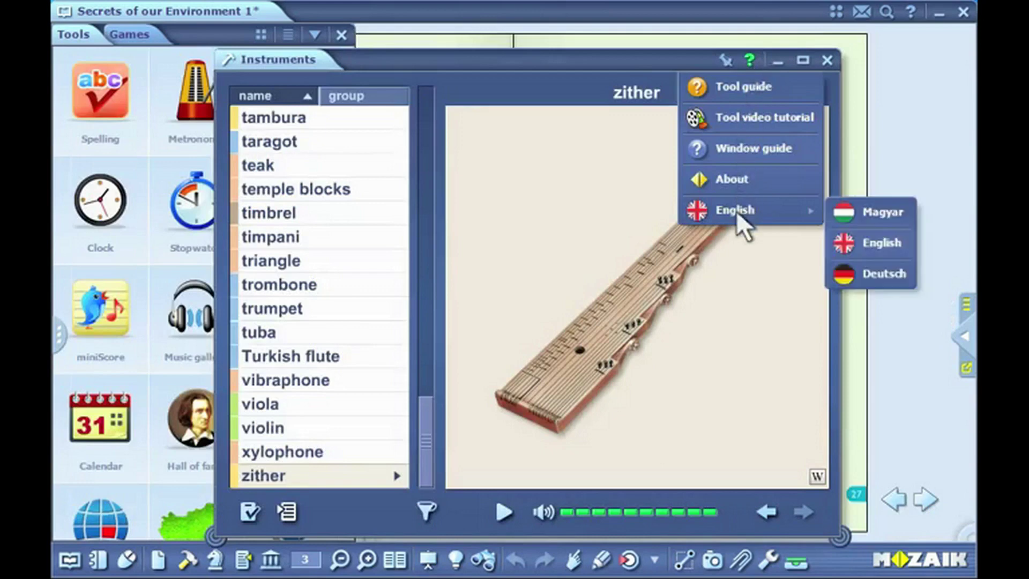
pyautogui.click(857, 267)
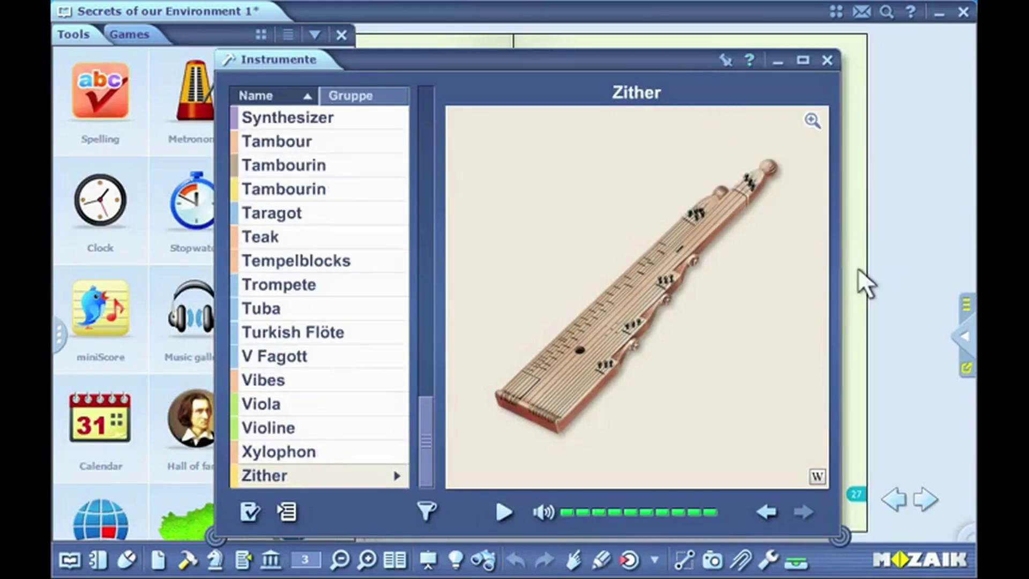
pyautogui.click(753, 60)
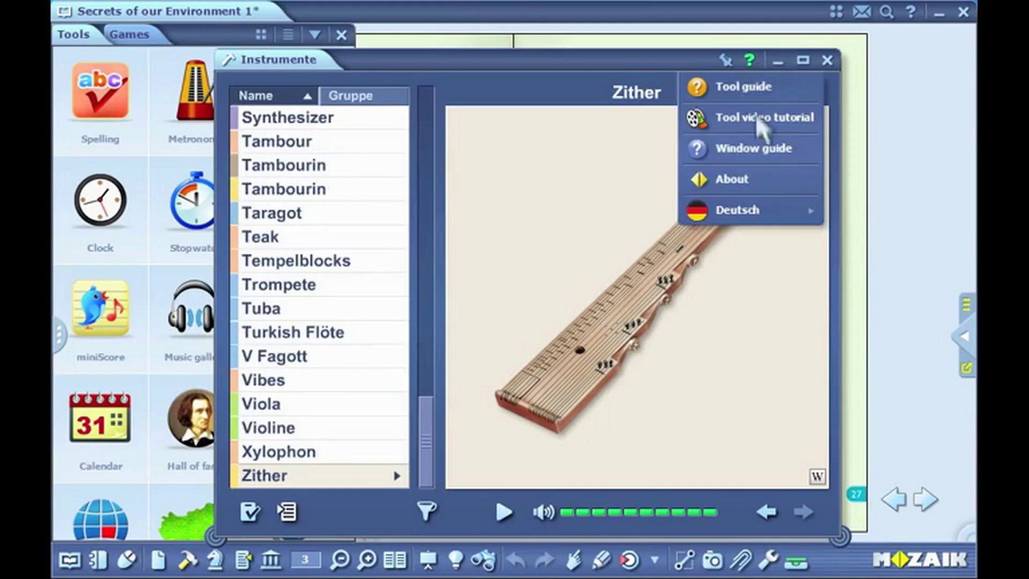